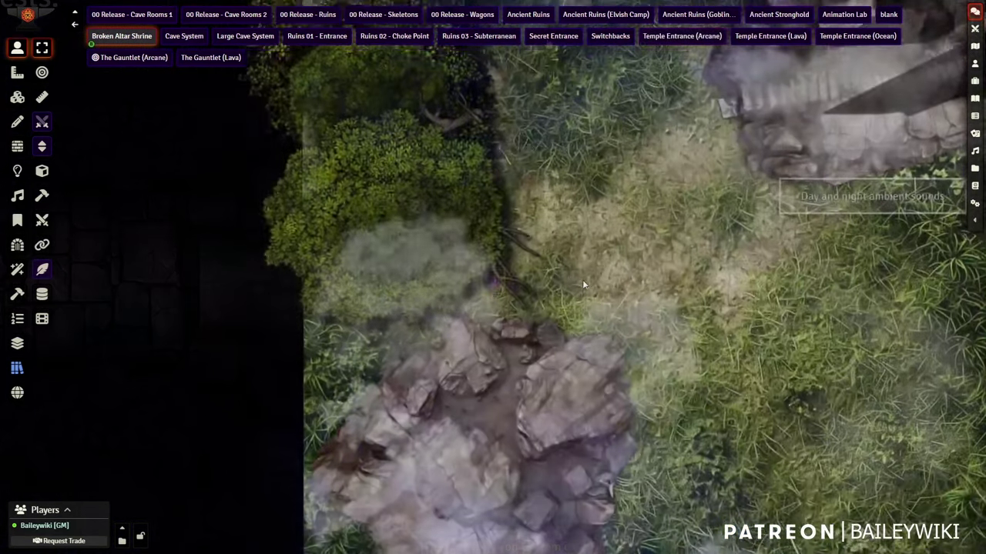
Look over the Broken Altar Shrine scene and its animated fog, trees and rocks
key(Right)
key(Right)
key(Up)
key(Up)
key(Up)
key(Up)
key(Up)
key(Up)
key(Up)
key(Up)
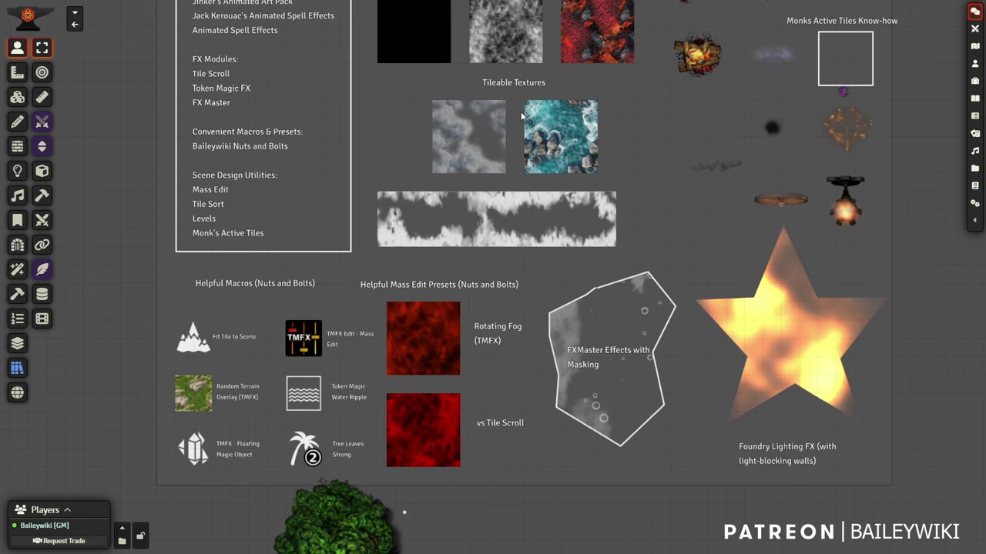
Read the Animated Assets Modules and FX Modules sections of the module list on the demo scene
drag(641, 92, 658, 171)
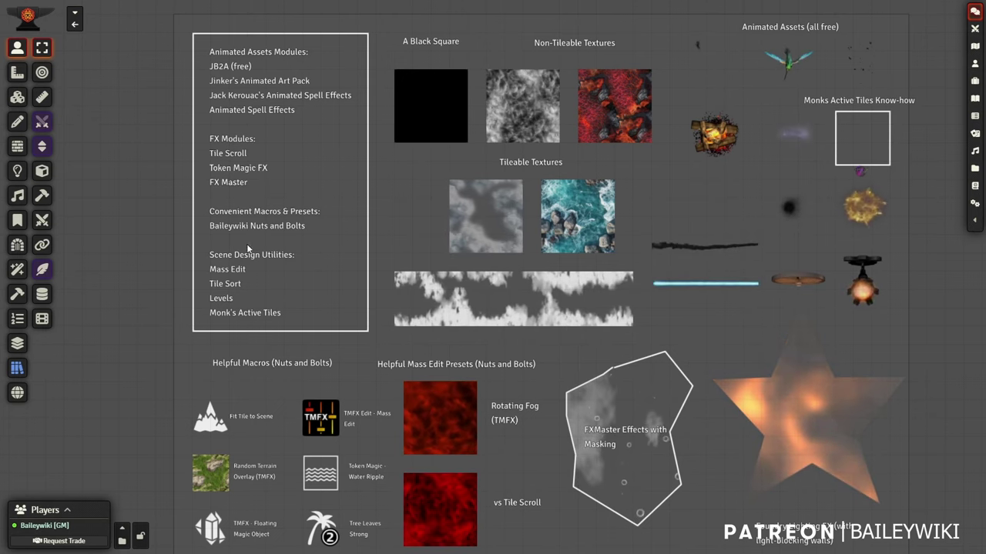
scroll(413, 213, up, 7)
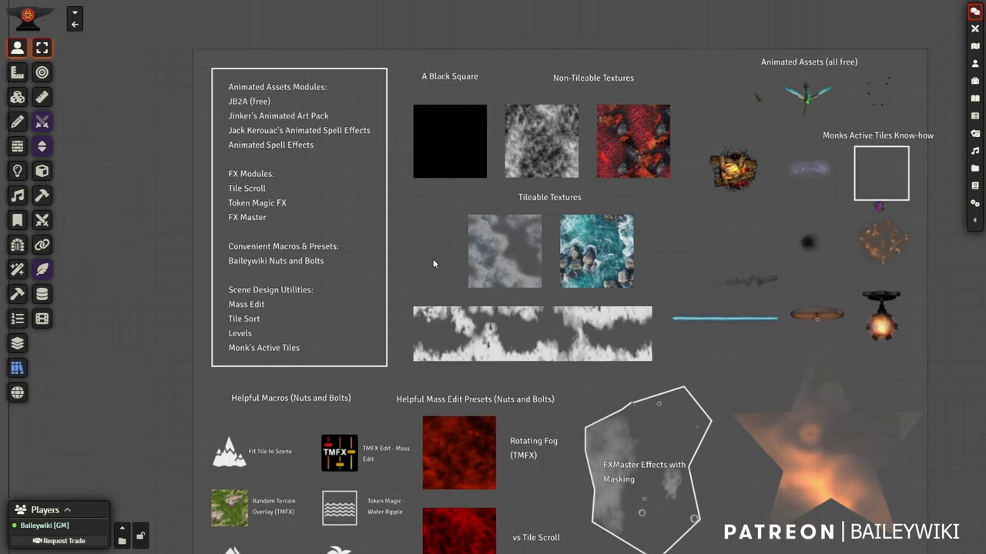
drag(438, 189, 617, 272)
scroll(616, 267, up, 3)
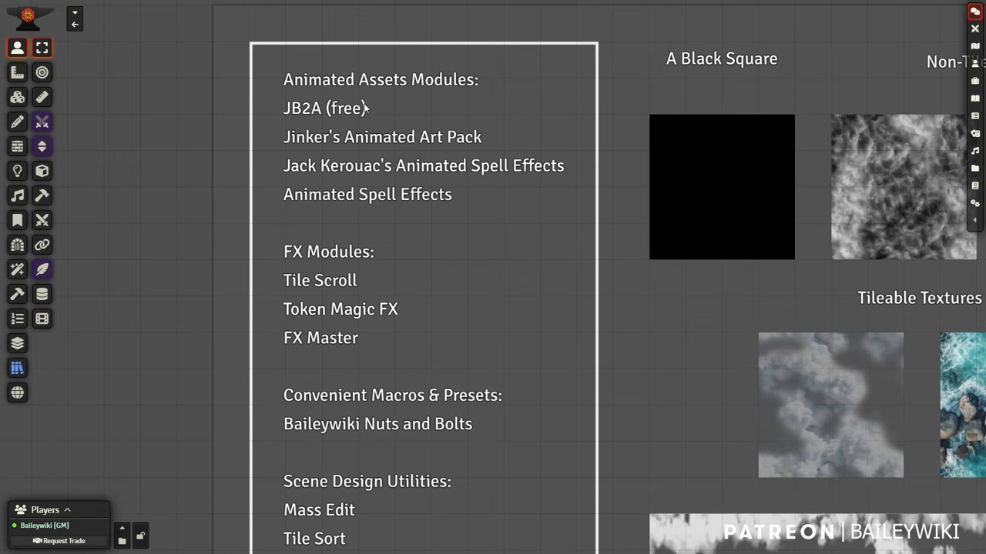
scroll(186, 105, up, 3)
drag(186, 105, 248, 159)
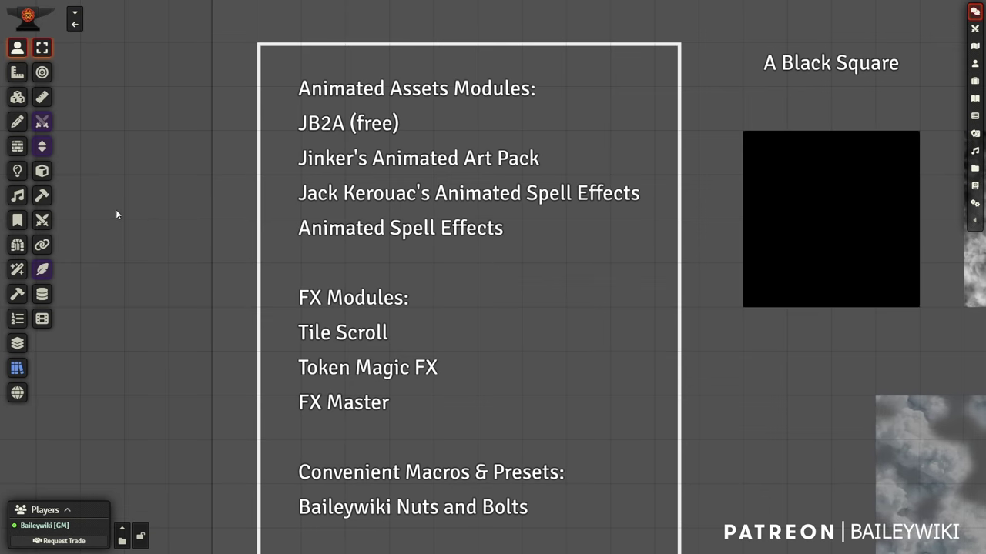
drag(158, 339, 176, 161)
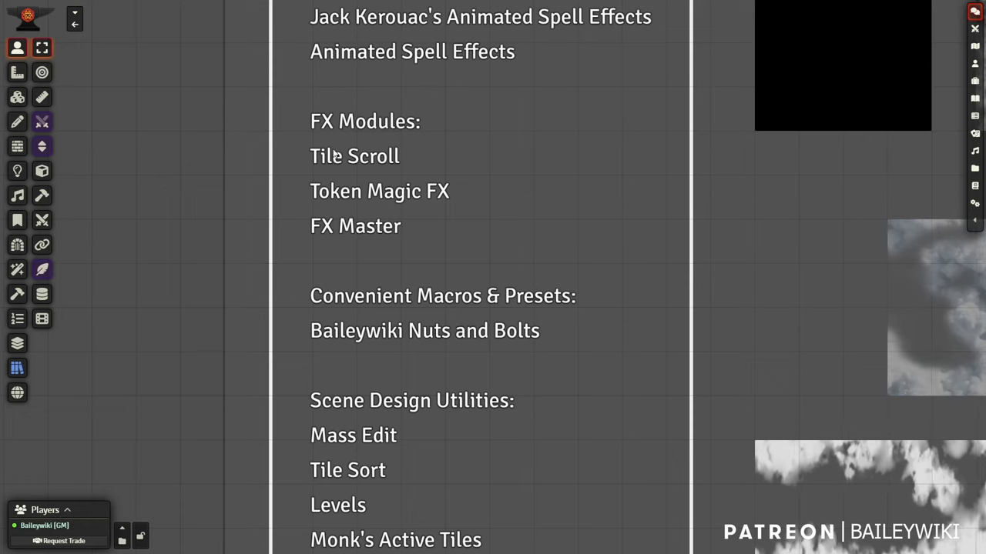
mouse_move(291, 173)
mouse_down()
mouse_move(286, 223)
mouse_move(305, 344)
mouse_move(246, 149)
mouse_move(302, 183)
mouse_up()
scroll(245, 143, up, 3)
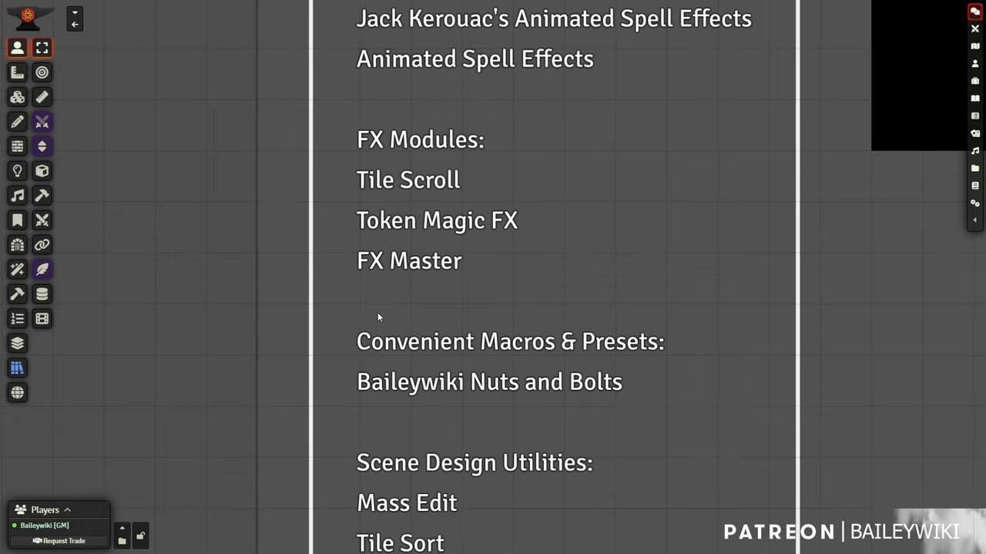
Examine the Convenient Macros & Presets section of the module list and the texture samples beside it
drag(249, 294, 263, 116)
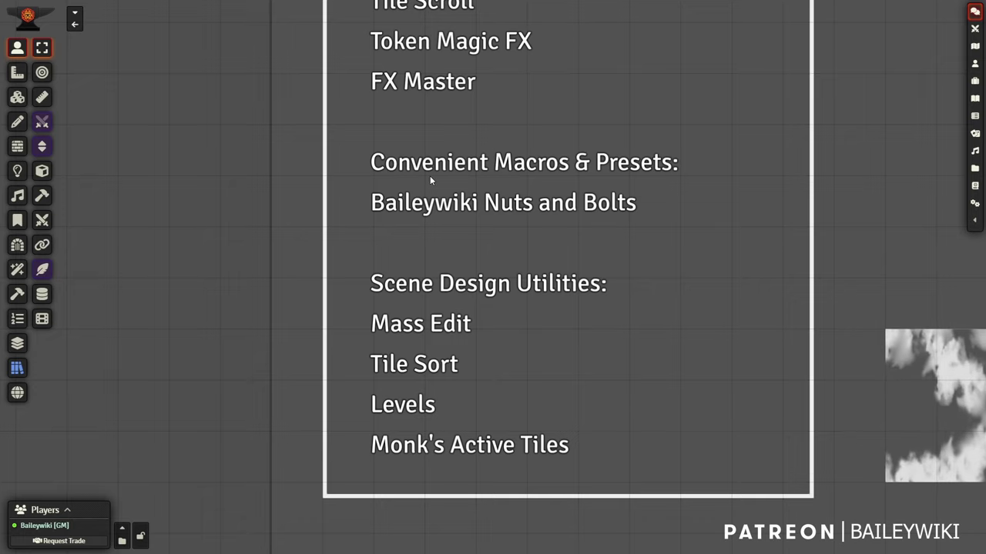
scroll(430, 177, down, 6)
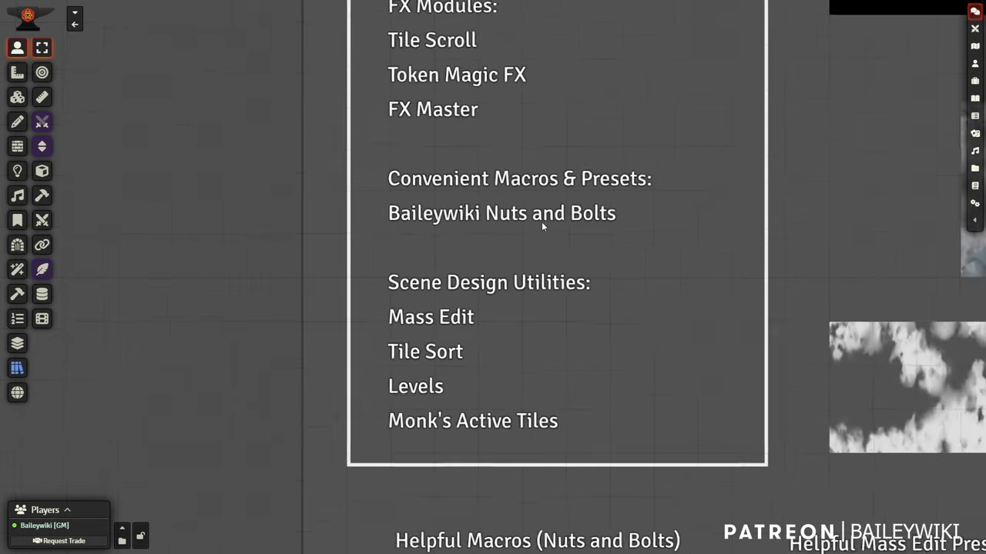
drag(923, 229, 444, 221)
scroll(301, 221, up, 5)
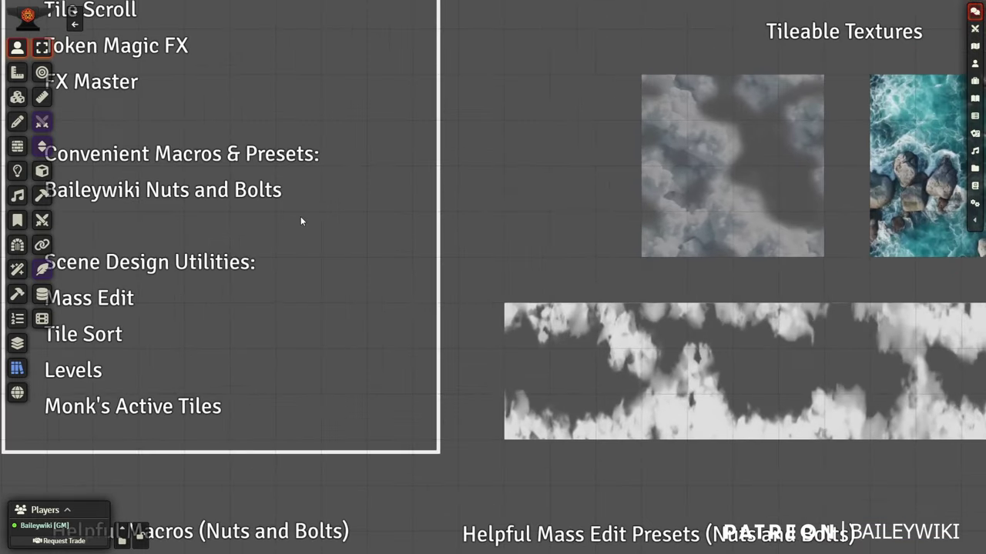
drag(349, 170, 331, 224)
scroll(332, 224, up, 1)
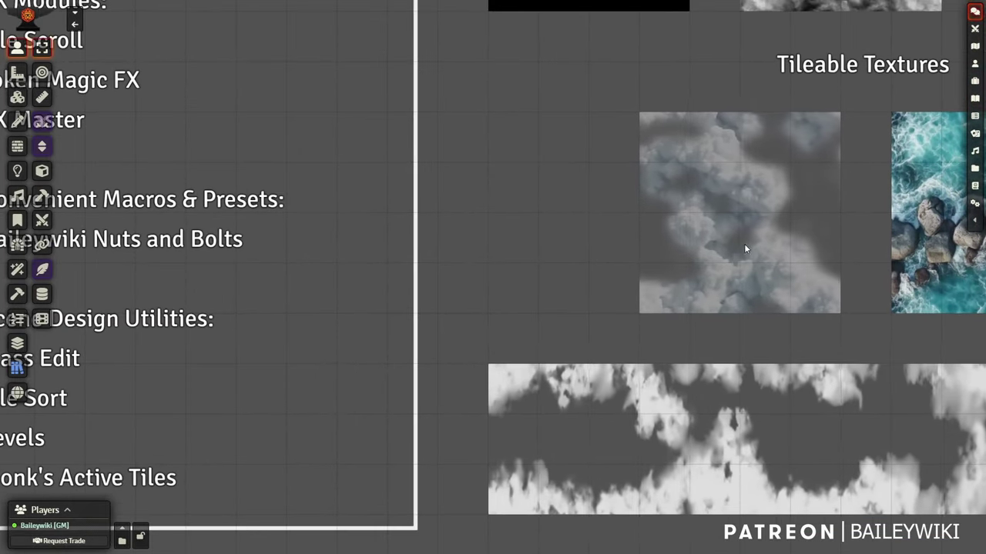
drag(425, 248, 717, 248)
drag(789, 247, 597, 226)
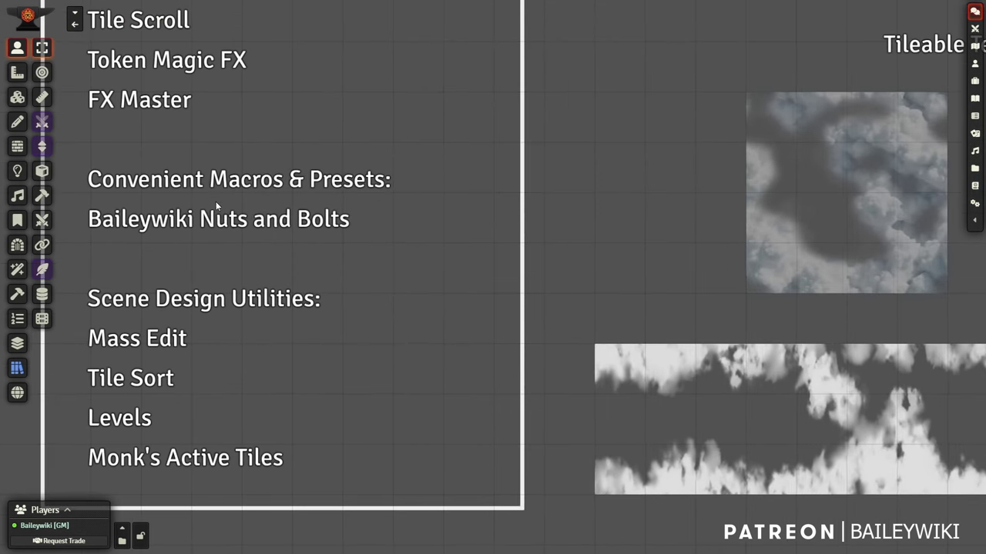
drag(422, 196, 605, 197)
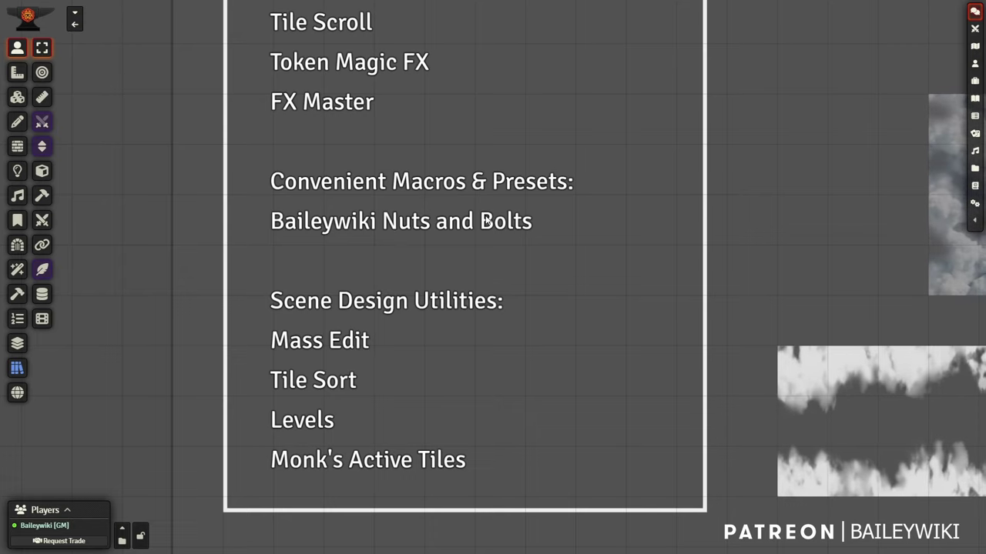
Read the Scene Design Utilities section and look over the whole module list once more
drag(754, 252, 810, 124)
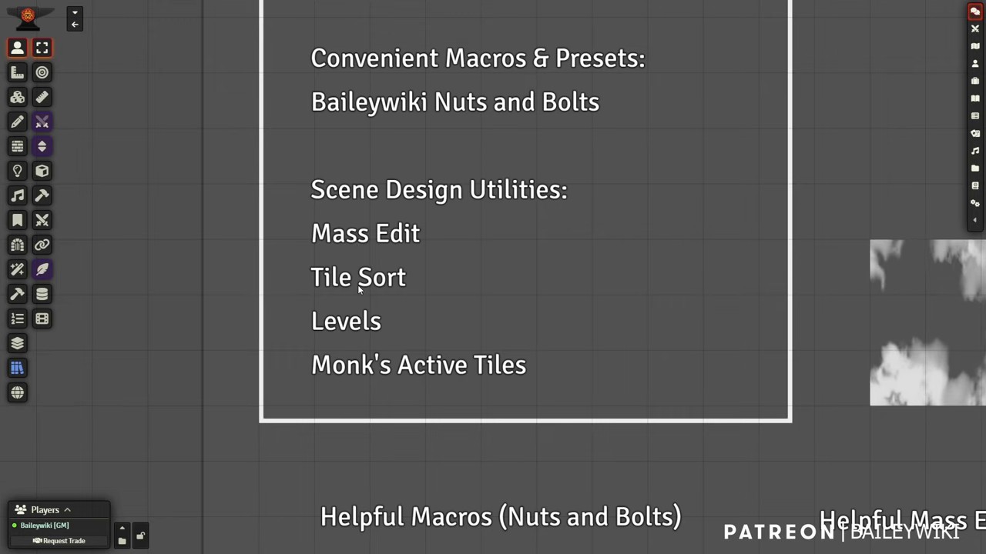
scroll(495, 267, down, 13)
drag(754, 199, 584, 221)
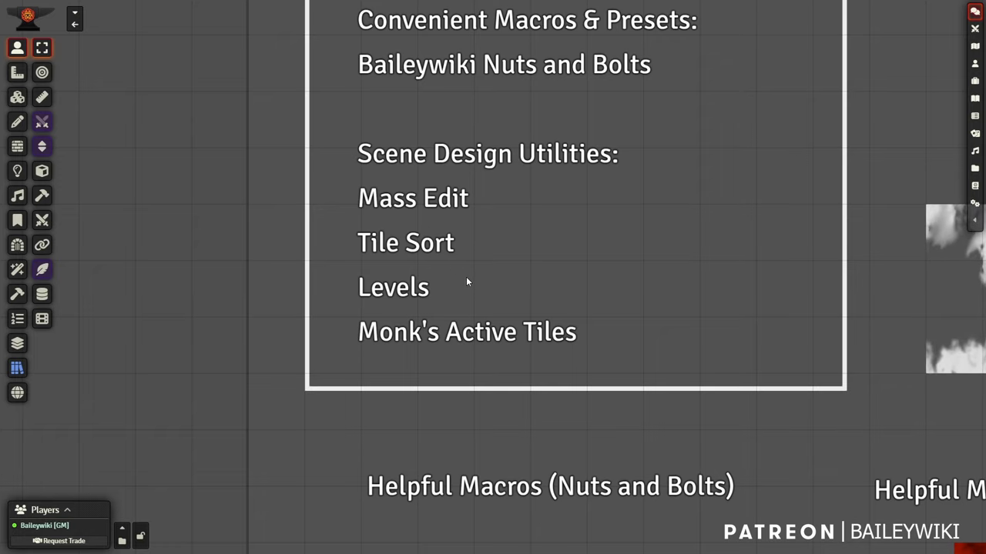
scroll(455, 330, down, 2)
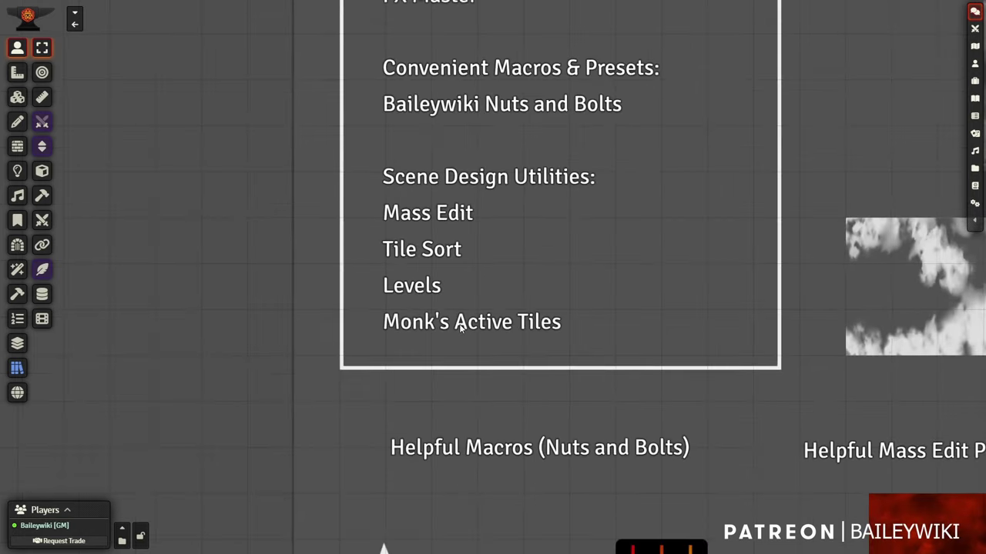
drag(581, 350, 363, 336)
drag(728, 158, 321, 238)
drag(473, 272, 46, 314)
scroll(275, 297, down, 6)
drag(274, 192, 685, 293)
drag(552, 233, 516, 368)
drag(285, 202, 442, 145)
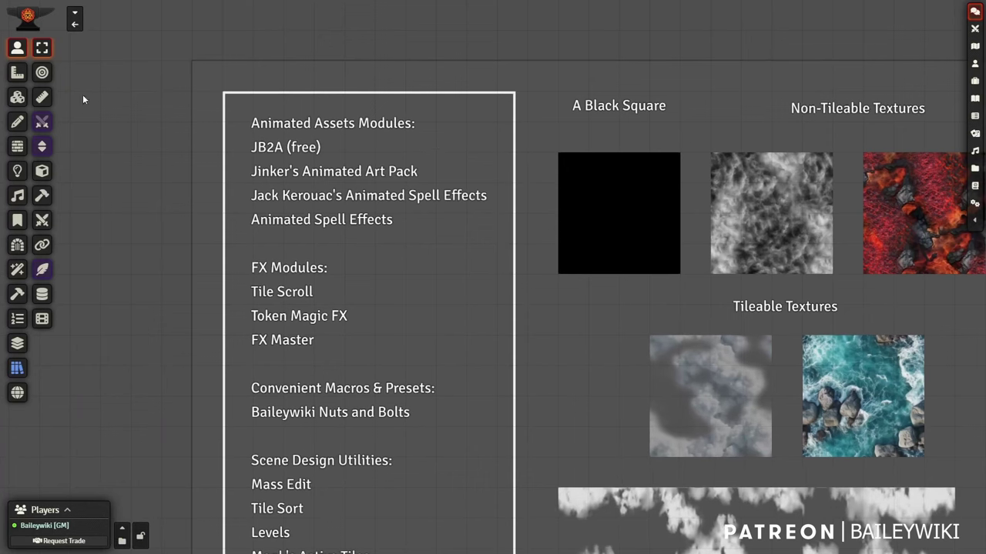
Shrink the black square tile to a small size and undo the resize
drag(592, 319, 451, 357)
scroll(452, 357, up, 14)
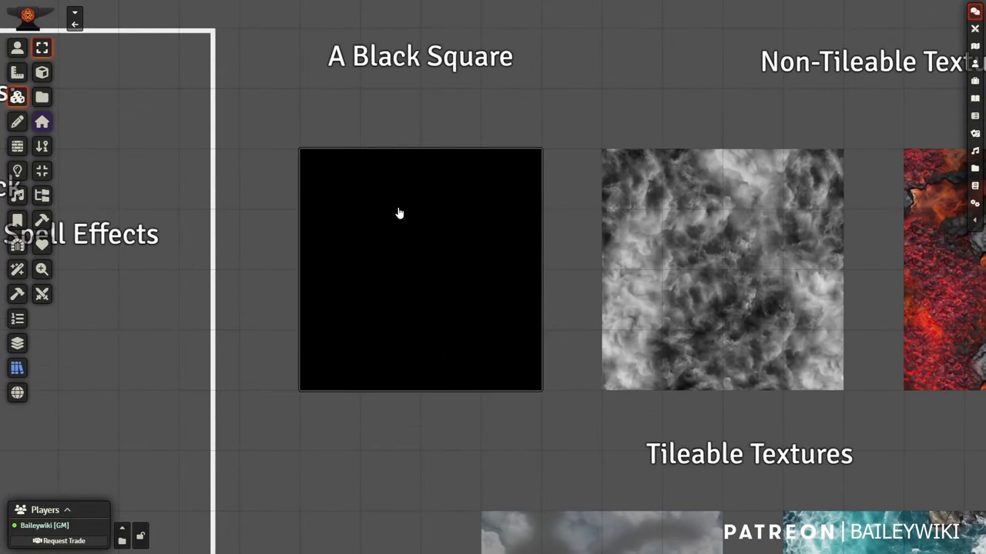
drag(552, 396, 303, 199)
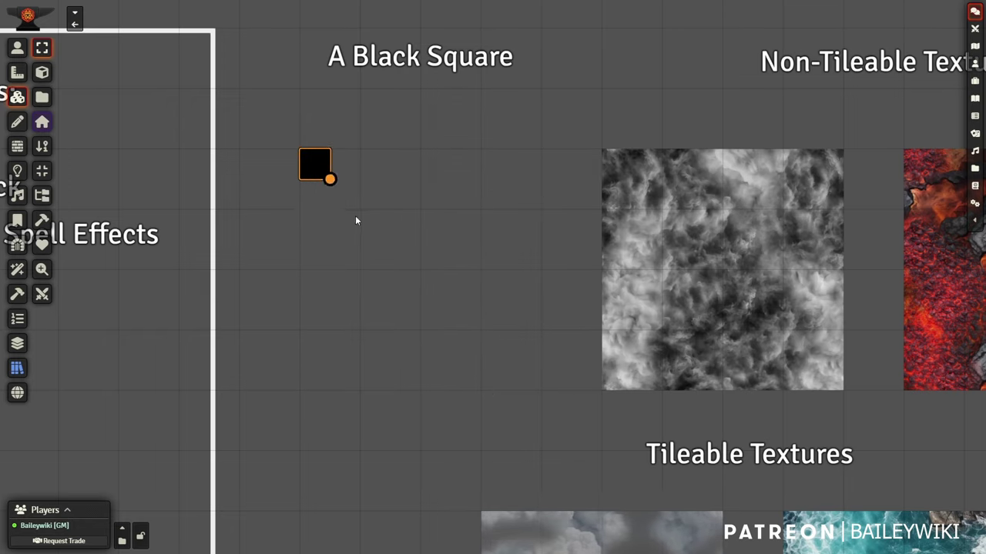
key(ctrl+z)
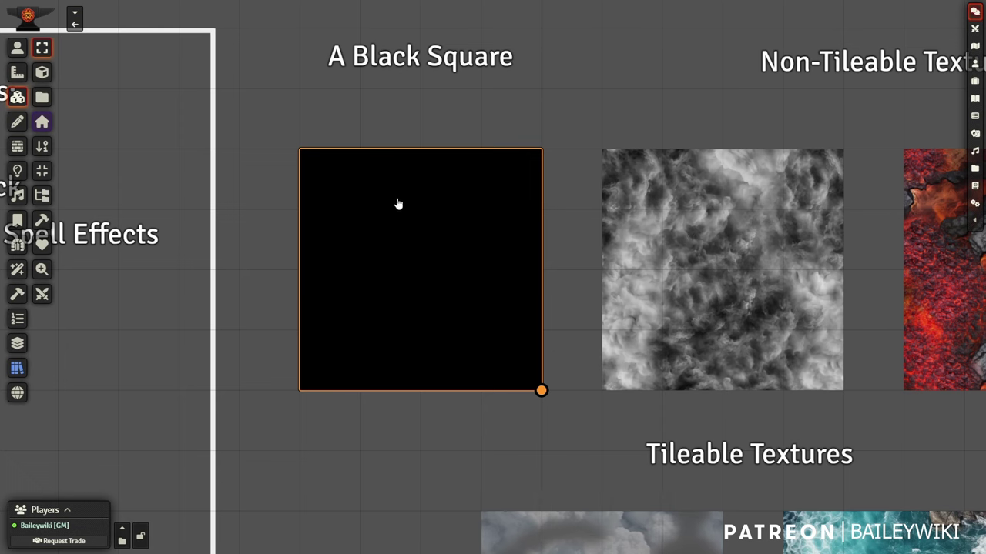
Check the black square tile's basic configuration and close it without changing anything
double_click(422, 231)
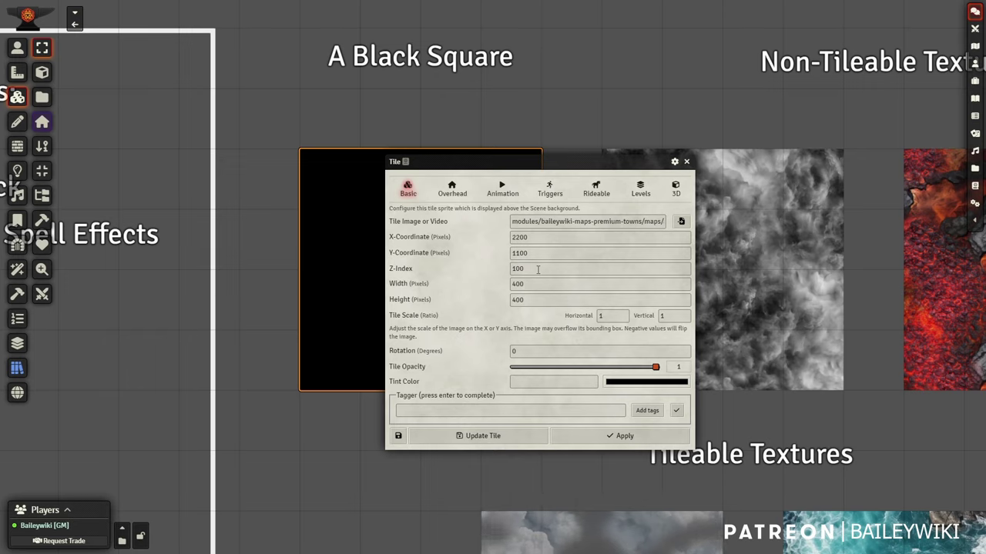
click(687, 163)
Place a copy of the grey cloud texture tile directly above the original to compare their edges, and delete the copy
drag(592, 96, 408, 95)
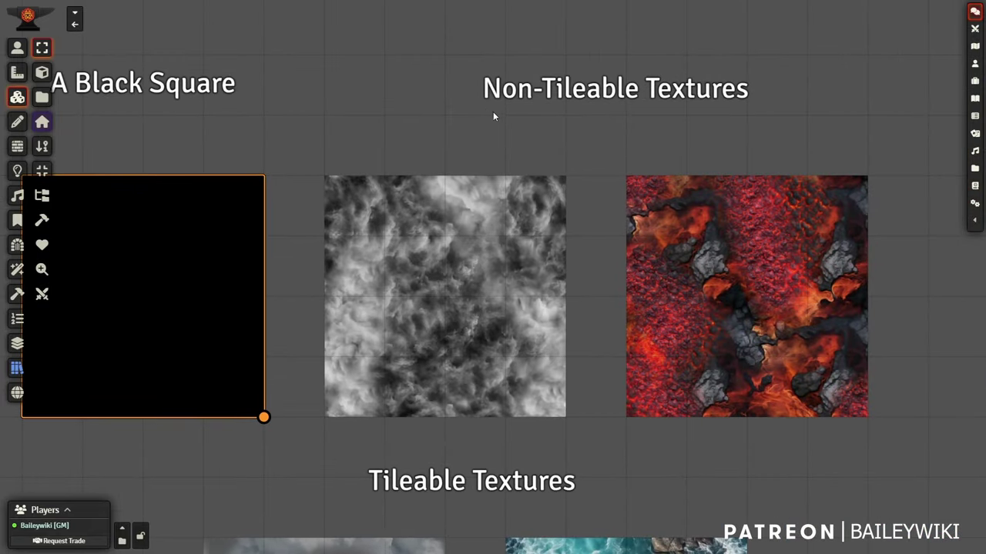
drag(613, 260, 600, 217)
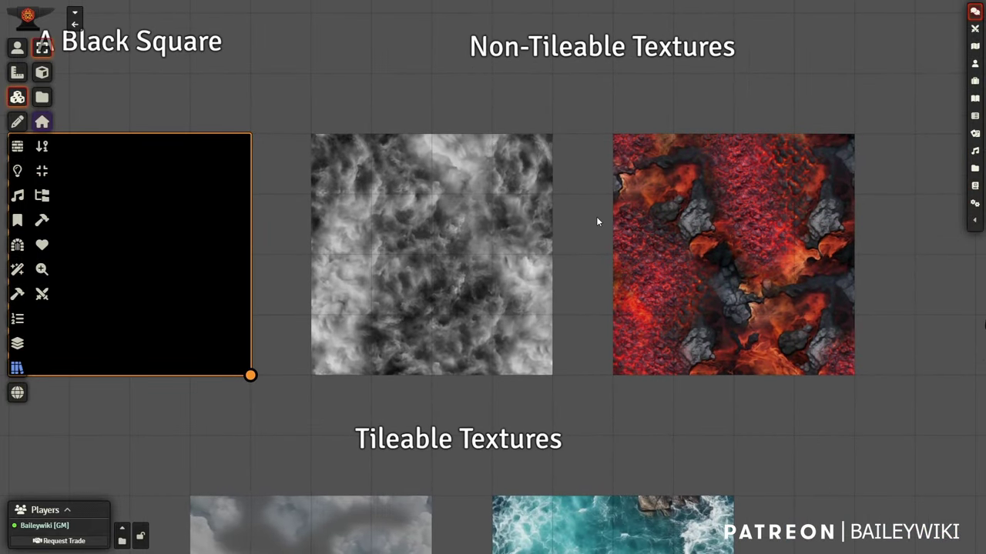
scroll(596, 217, up, 3)
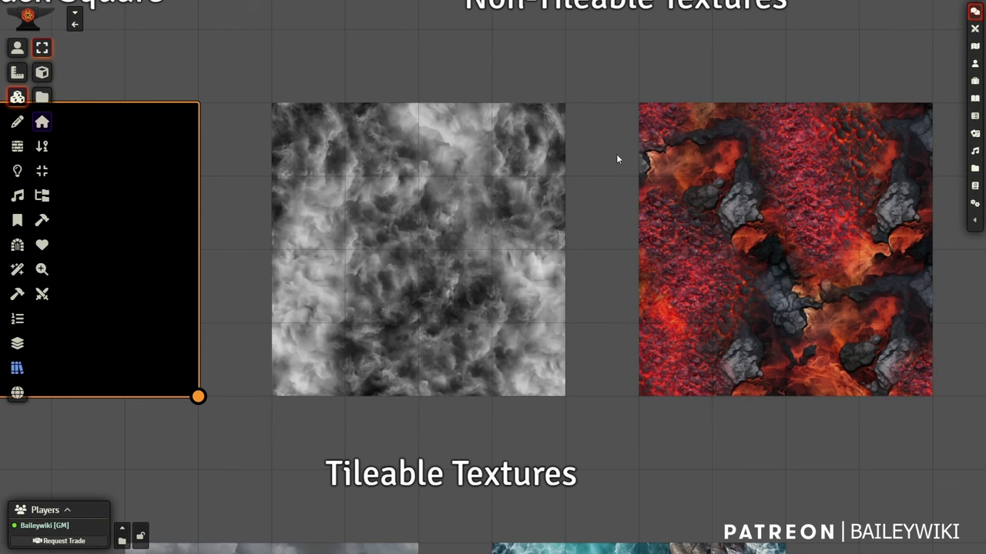
drag(624, 161, 625, 349)
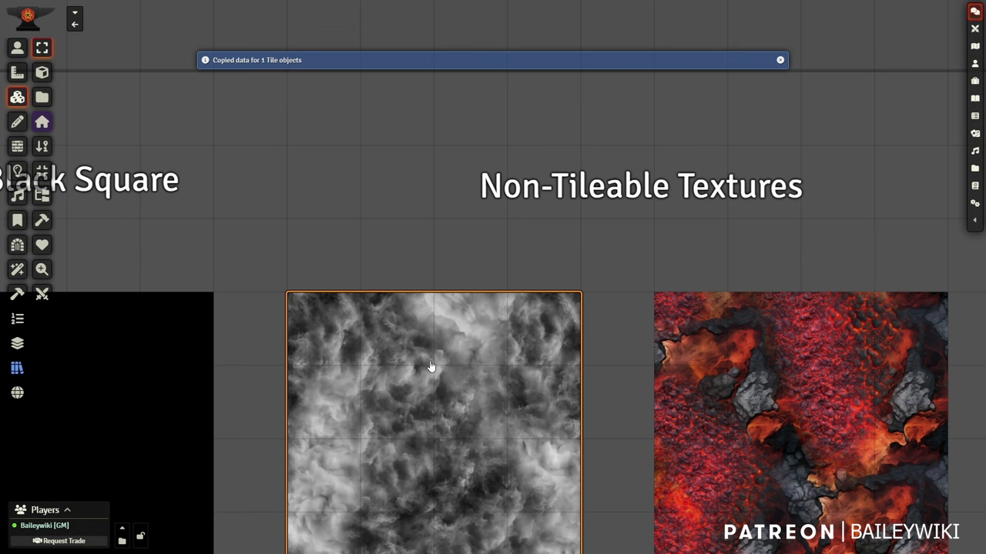
key(ctrl+v)
drag(595, 387, 544, 145)
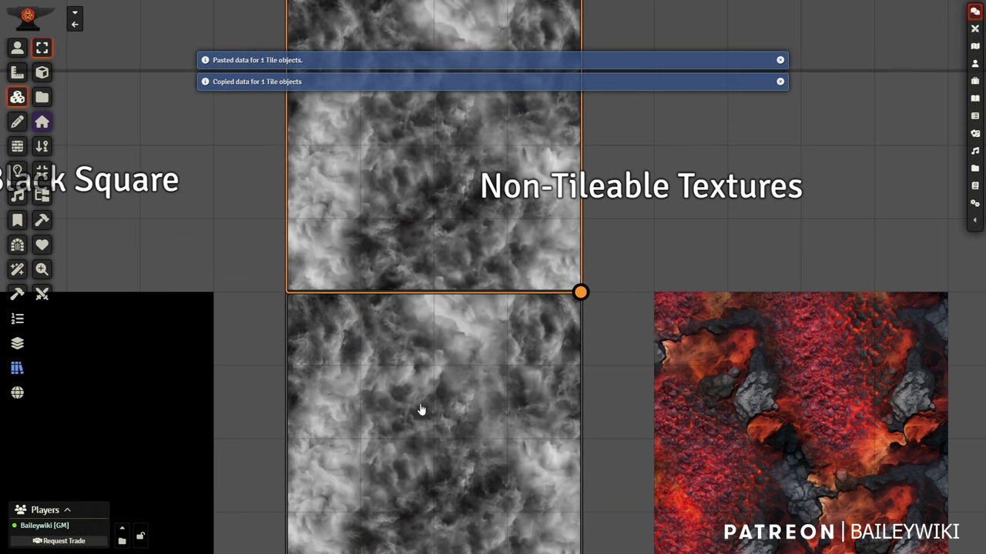
click(680, 394)
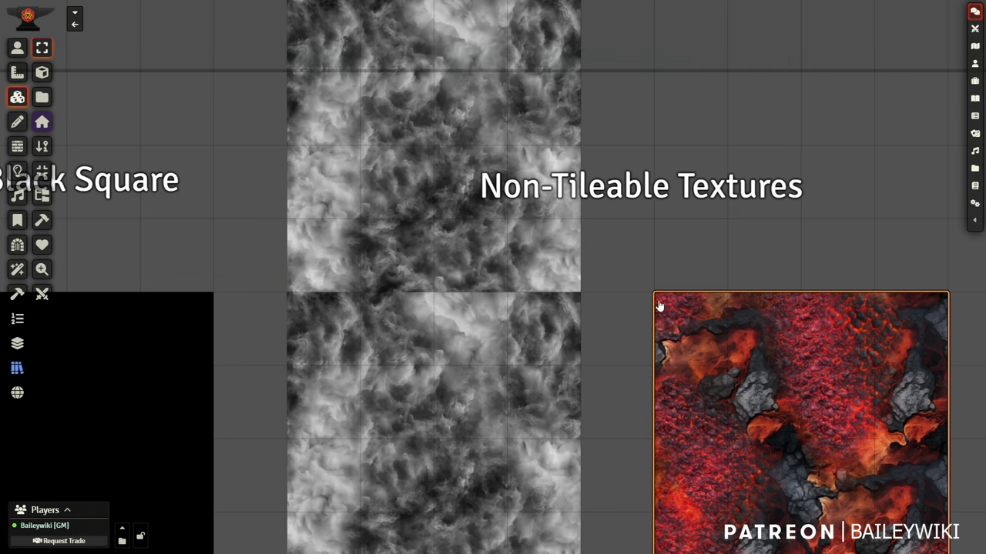
key(Delete)
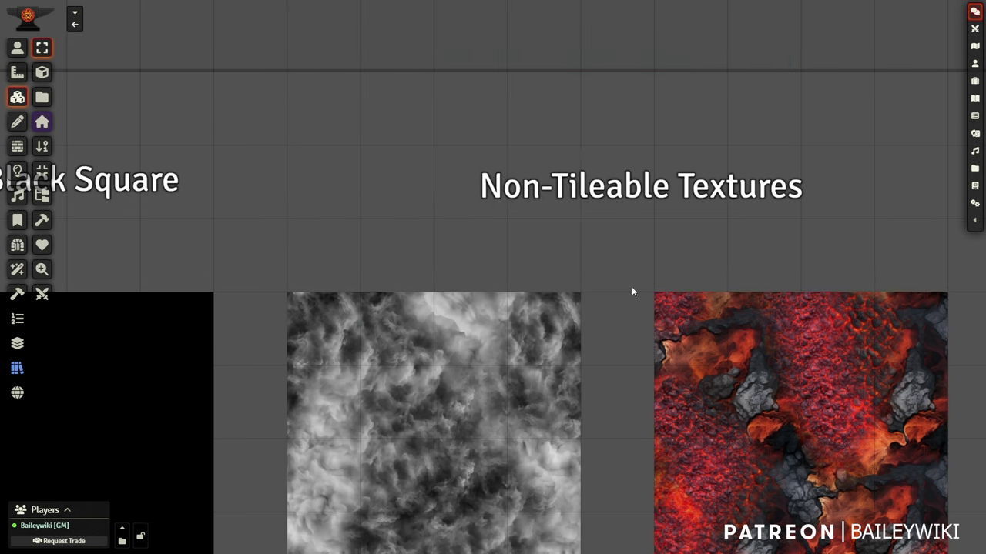
Examine the non-tileable textures and the tileable cloud and ocean textures, focusing on how the cloud tile scrolls
drag(642, 293, 427, 38)
scroll(573, 260, down, 4)
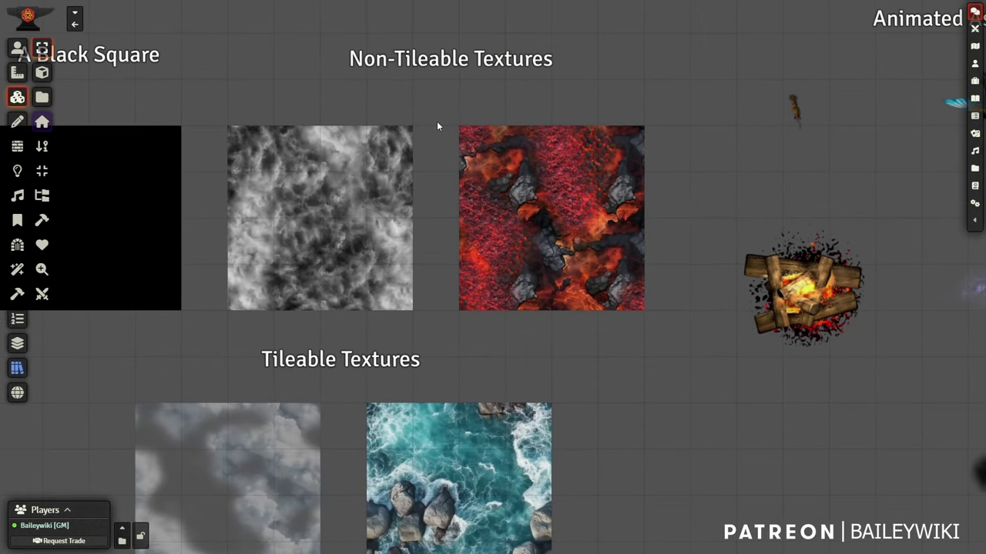
scroll(469, 159, up, 3)
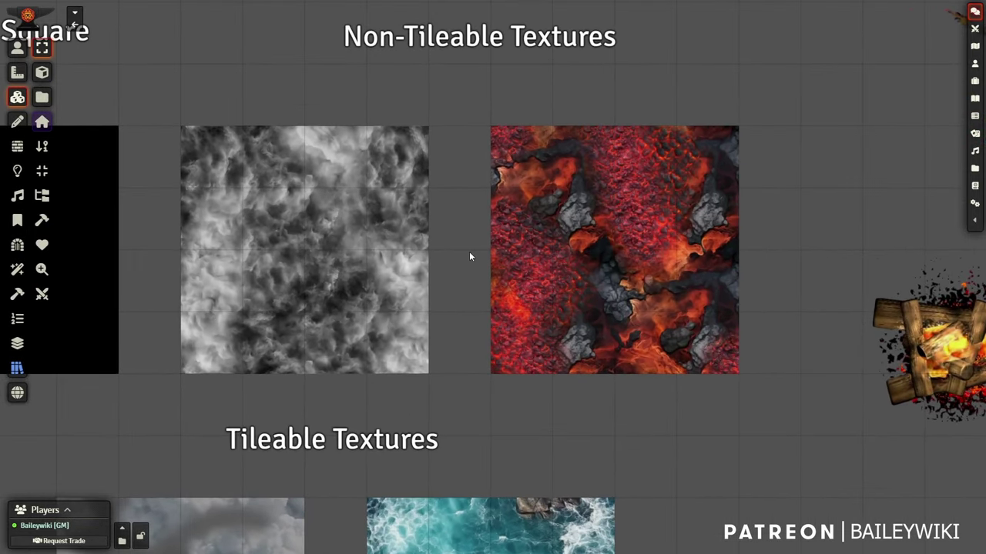
scroll(469, 254, down, 6)
drag(464, 295, 620, 50)
drag(343, 174, 444, 170)
scroll(444, 168, up, 2)
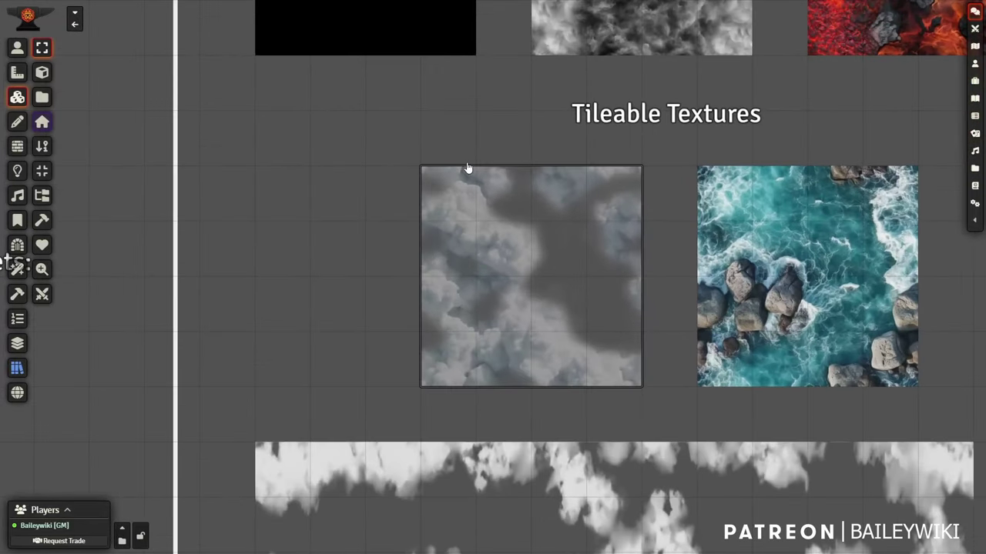
drag(532, 87, 328, 145)
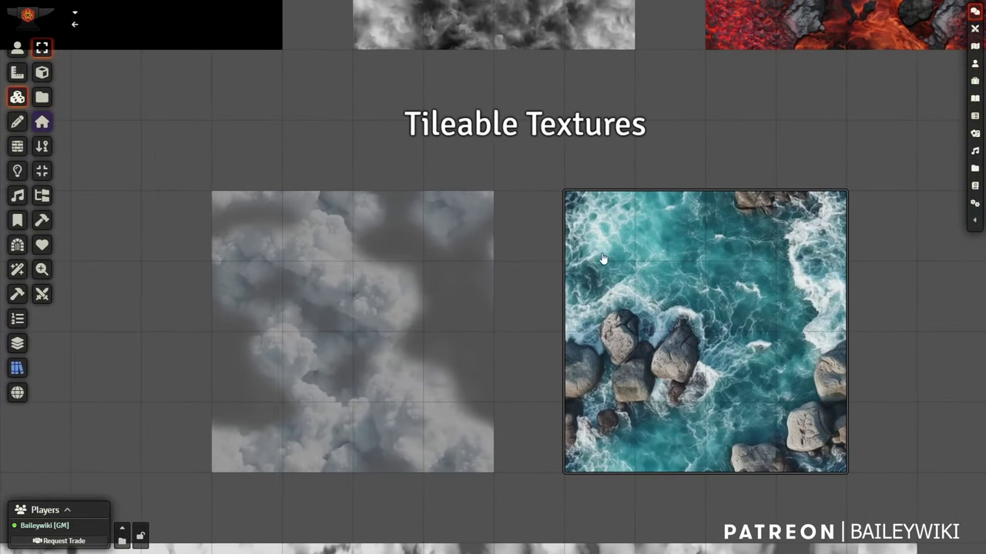
scroll(537, 192, up, 3)
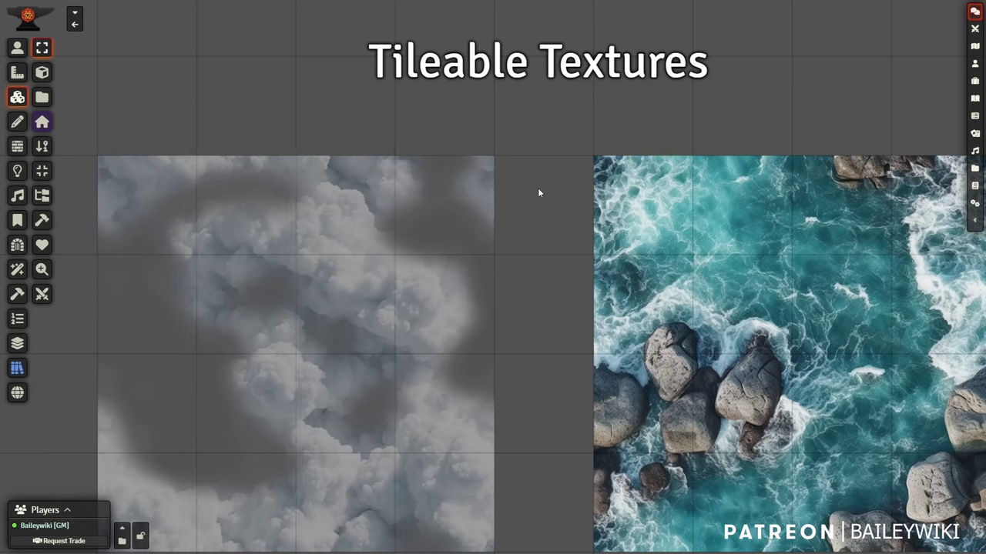
click(130, 276)
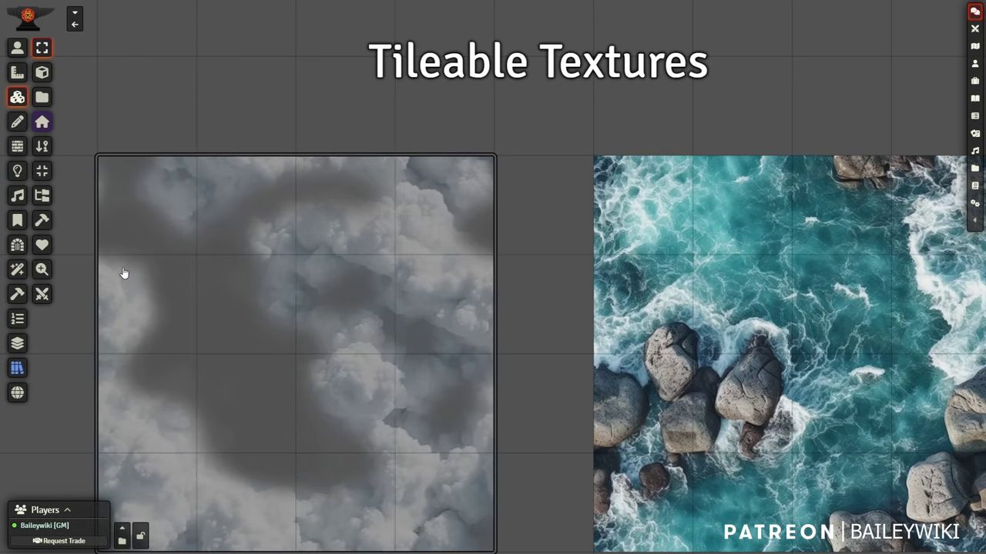
click(539, 121)
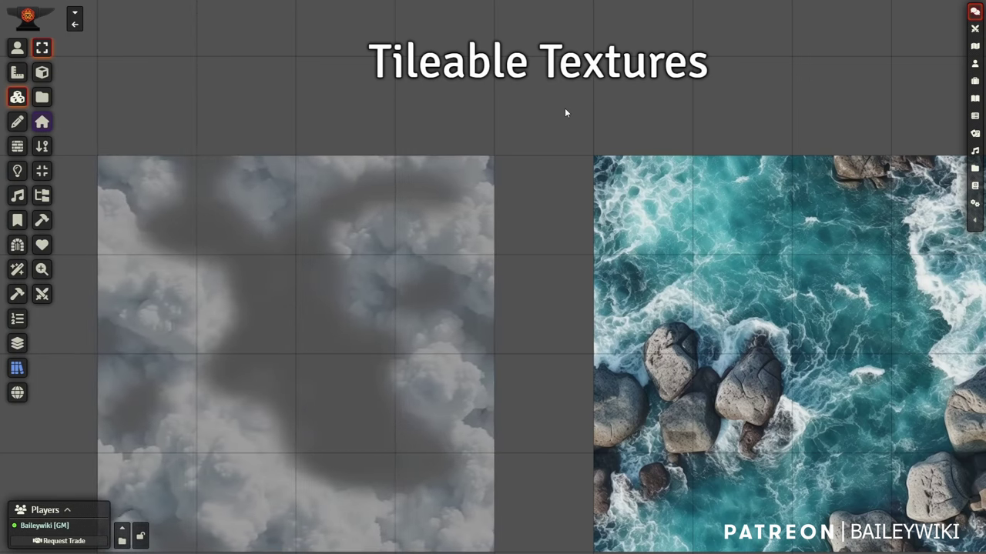
Place a copy of the ocean texture tile directly above the original to compare their edges, and delete the copy
drag(531, 229, 402, 178)
click(608, 203)
key(ctrl+c)
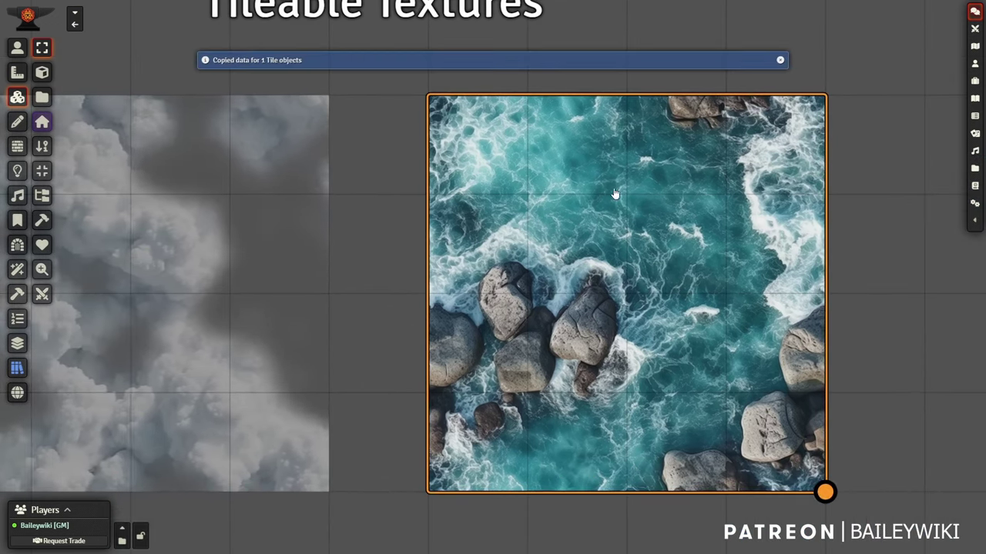
key(ctrl+v)
drag(907, 304, 712, 37)
drag(722, 172, 700, 265)
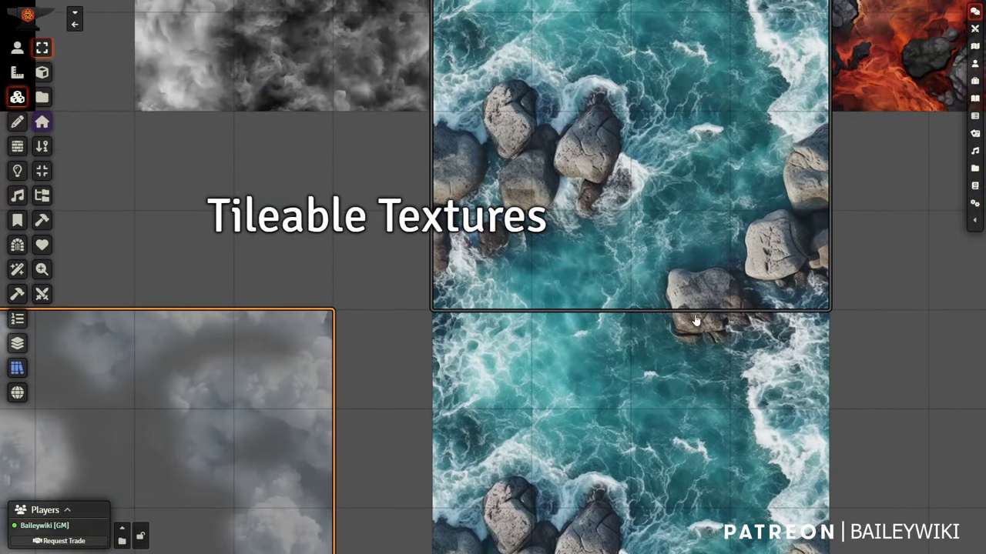
scroll(928, 227, down, 8)
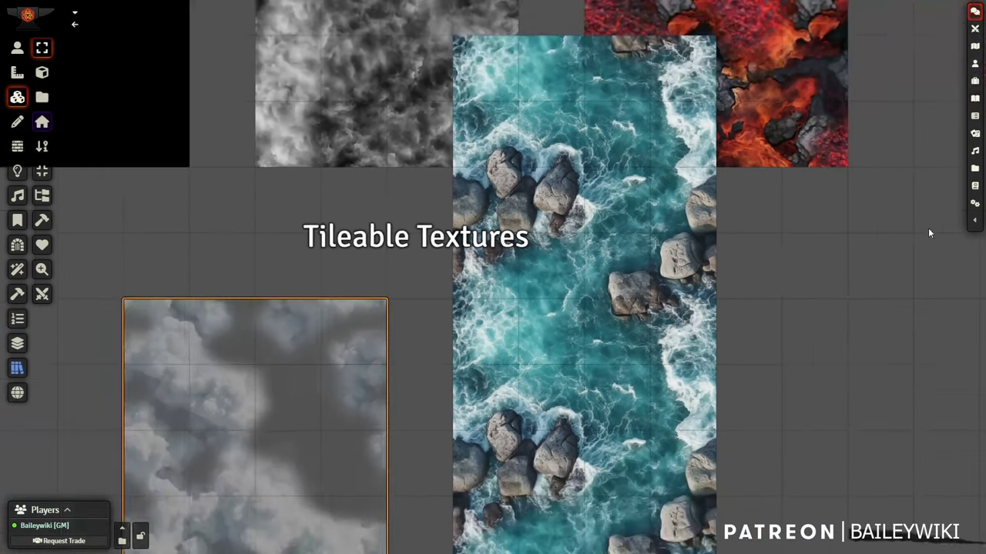
click(659, 145)
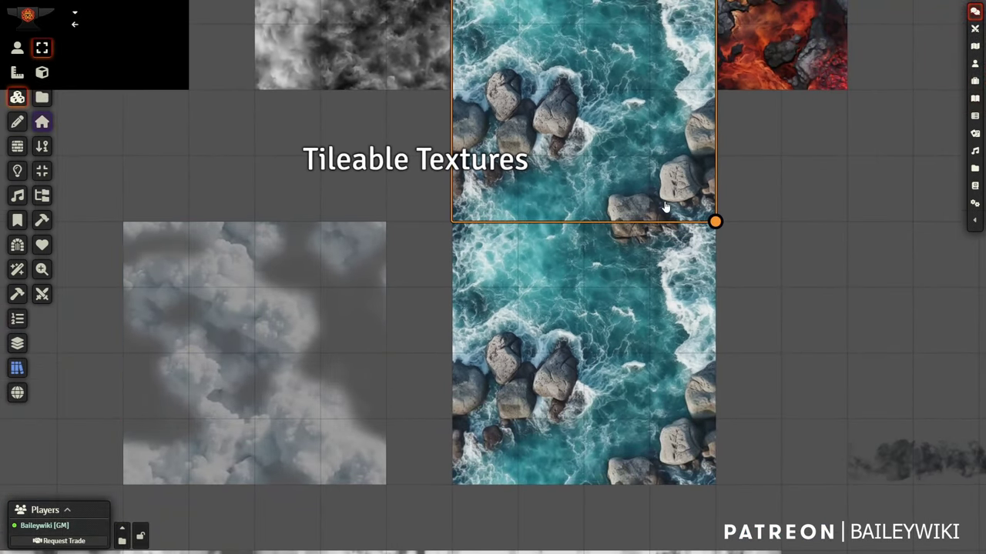
key(Delete)
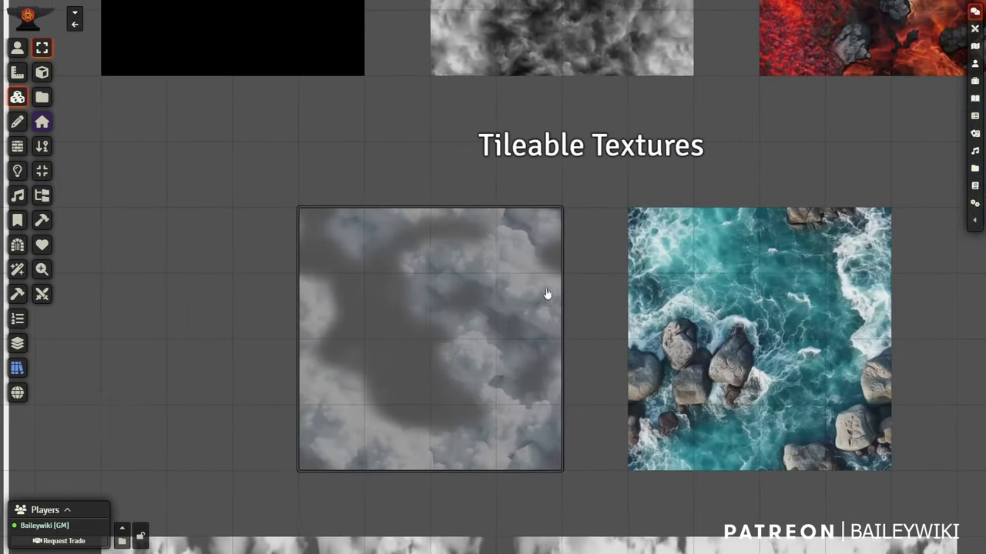
Try a scroll direction of 90 in the grey cloud texture tile's animation settings
scroll(541, 319, up, 3)
scroll(542, 319, up, 5)
drag(631, 307, 628, 230)
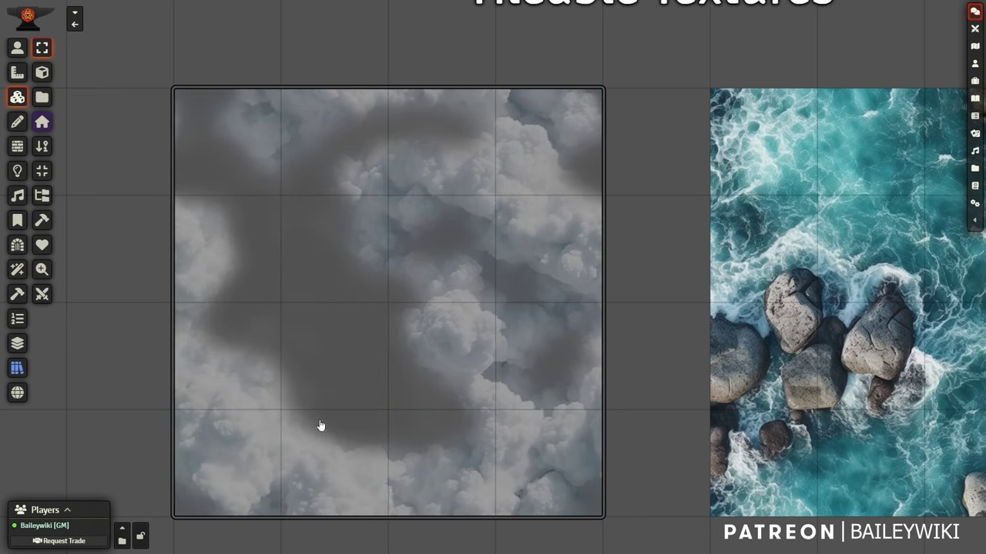
double_click(397, 314)
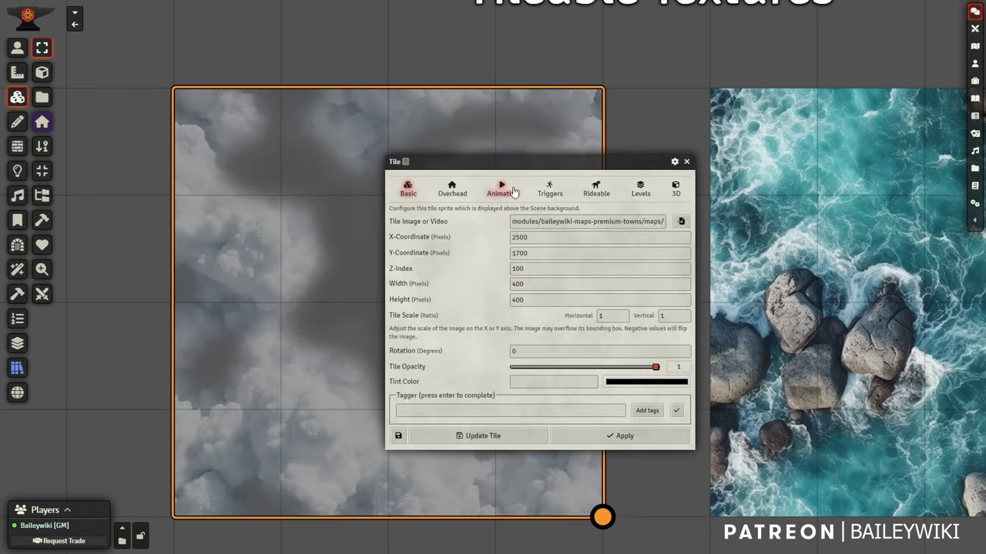
click(513, 191)
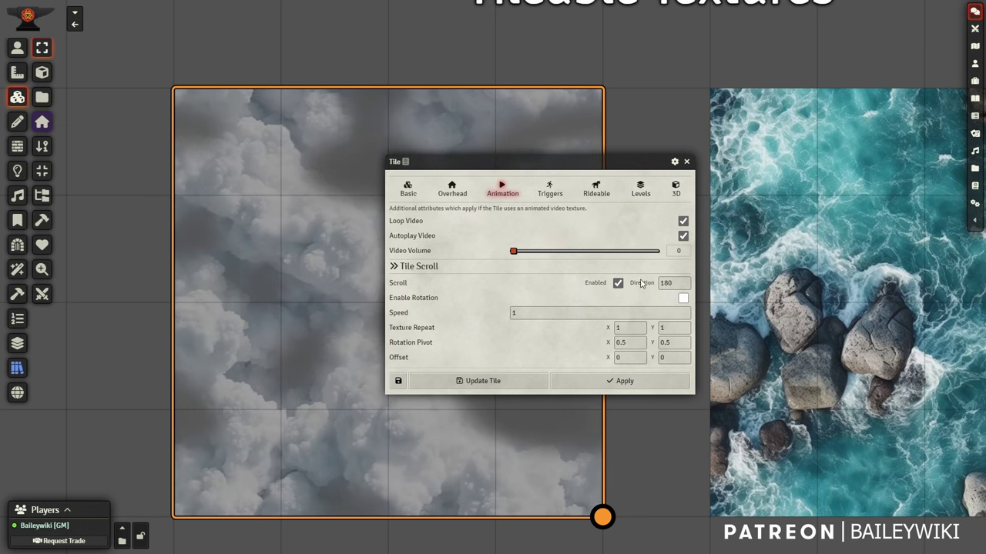
click(633, 314)
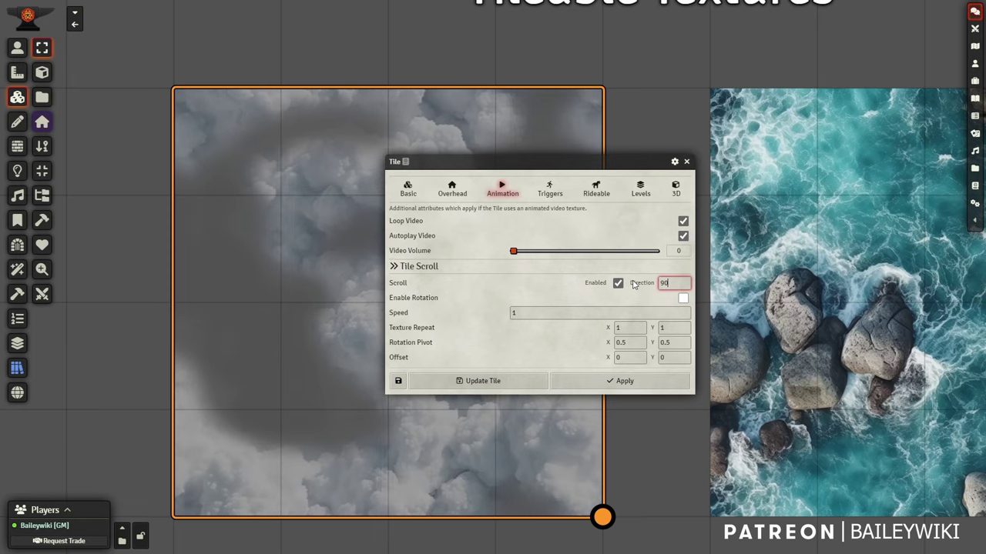
text(90)
key(Tab)
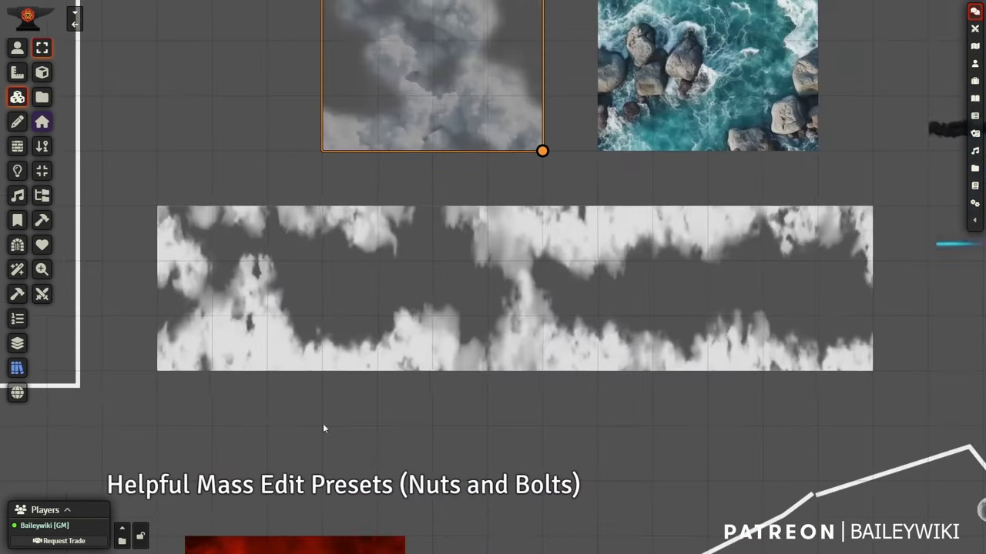
Examine the wide white cloud strip below the tileable textures, following how it scrolls across its full length
scroll(355, 429, up, 8)
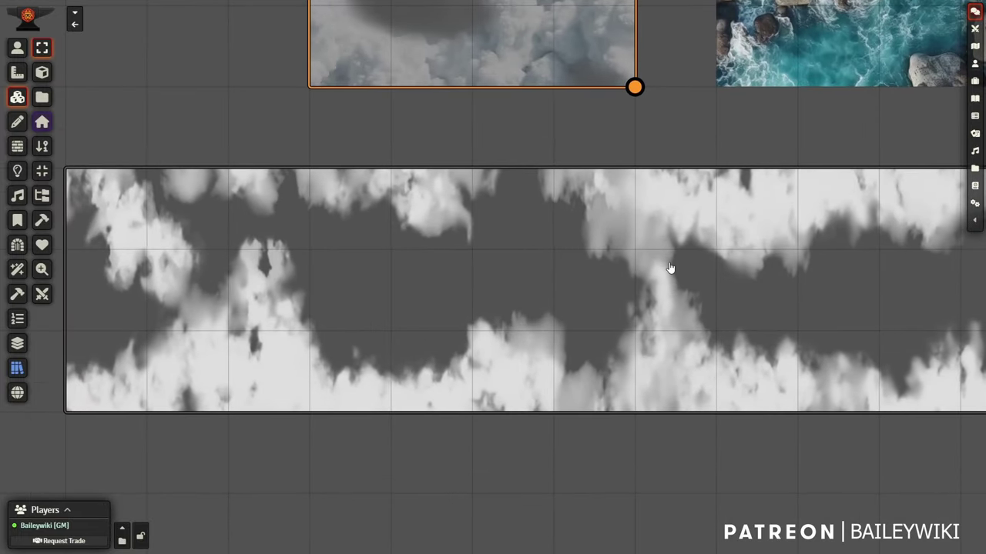
scroll(669, 264, down, 10)
drag(761, 405, 686, 423)
scroll(327, 307, up, 4)
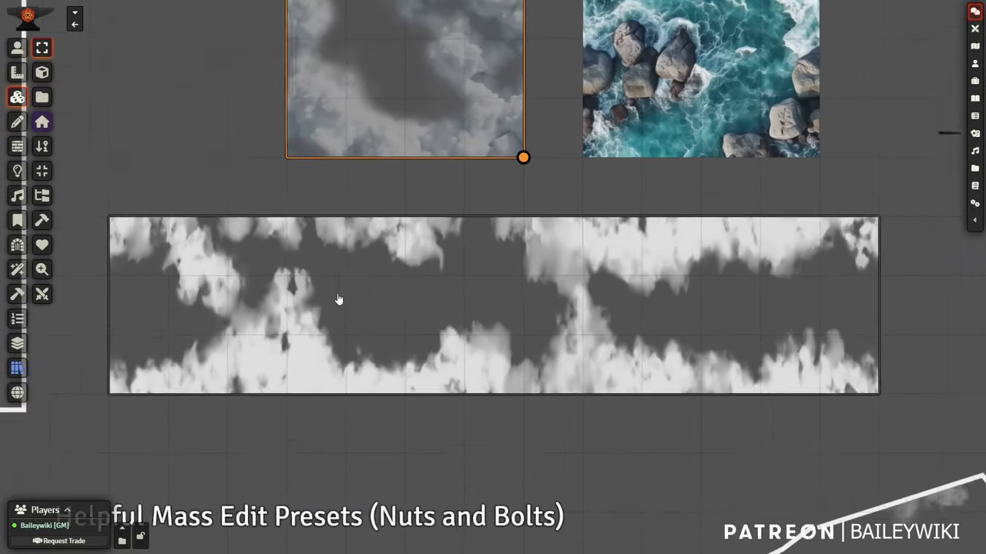
scroll(339, 298, up, 5)
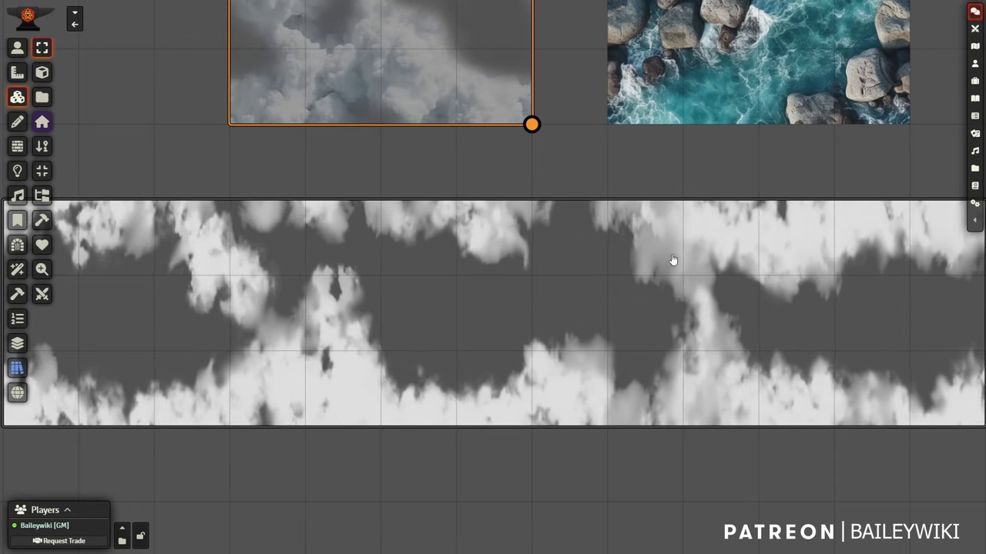
scroll(707, 263, down, 2)
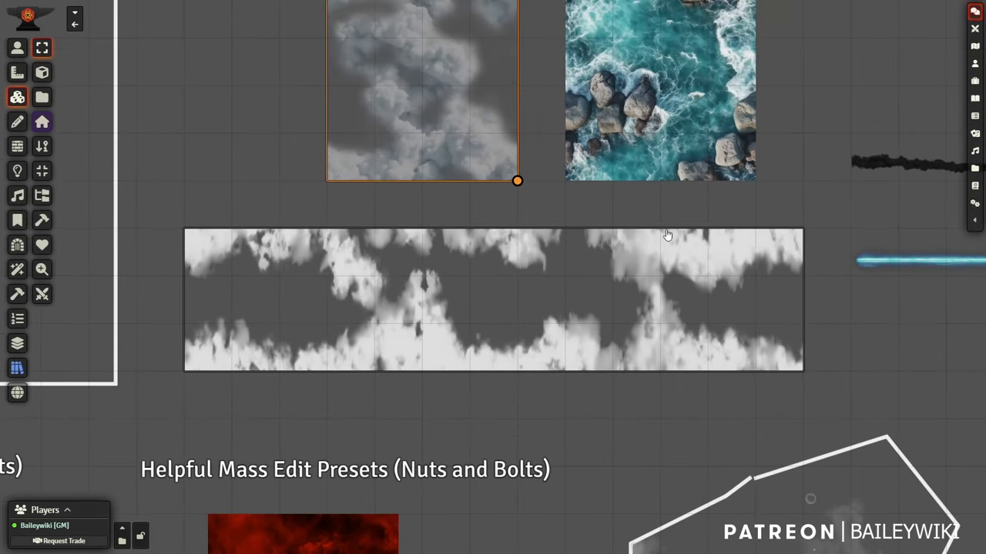
drag(841, 355, 741, 316)
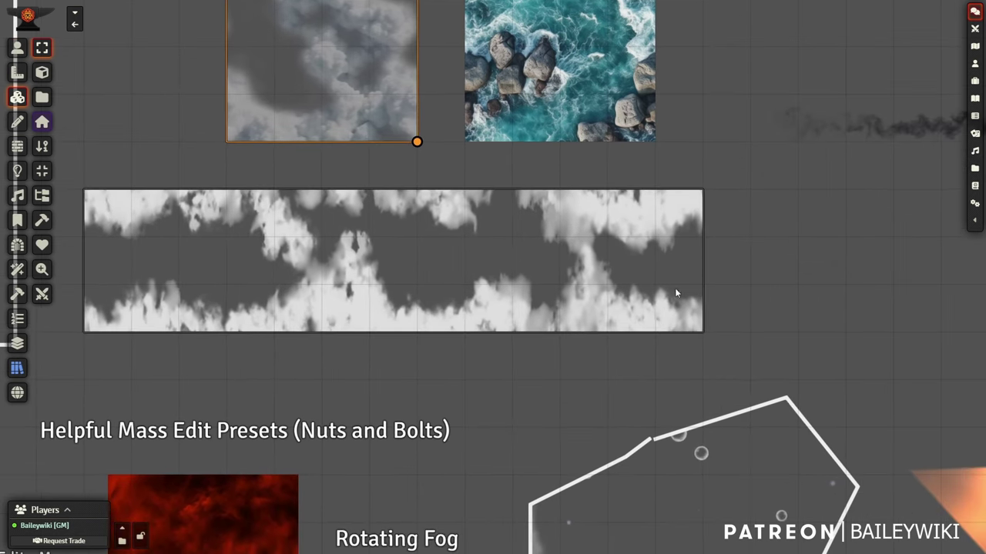
drag(777, 277, 620, 305)
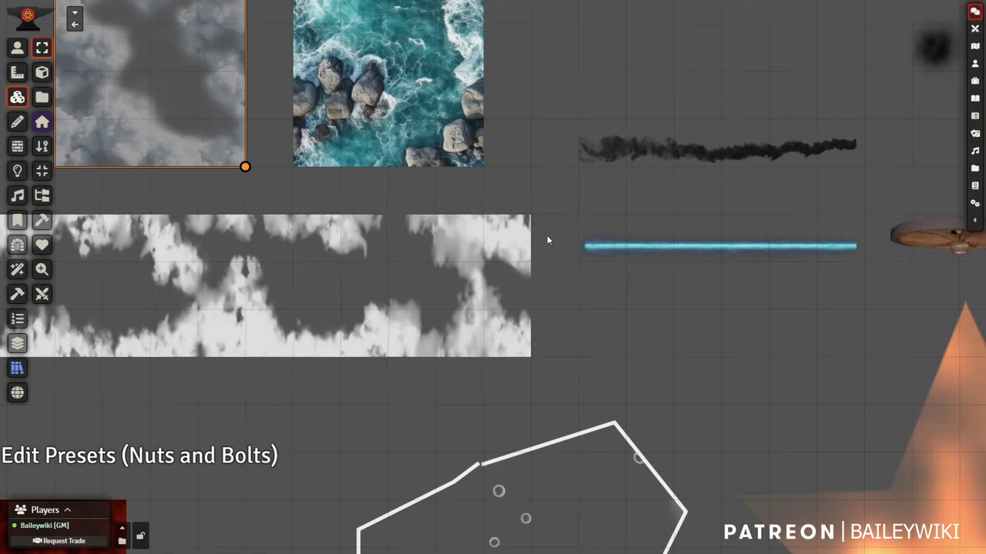
Look over the scene from the smoke trail and blue beam to the Animated Assets section and its neighbouring textures
drag(636, 44, 410, 436)
scroll(462, 315, down, 6)
drag(524, 139, 419, 291)
scroll(456, 270, up, 3)
scroll(423, 301, up, 8)
drag(466, 454, 443, 219)
scroll(442, 219, down, 4)
scroll(454, 277, down, 2)
drag(457, 341, 458, 256)
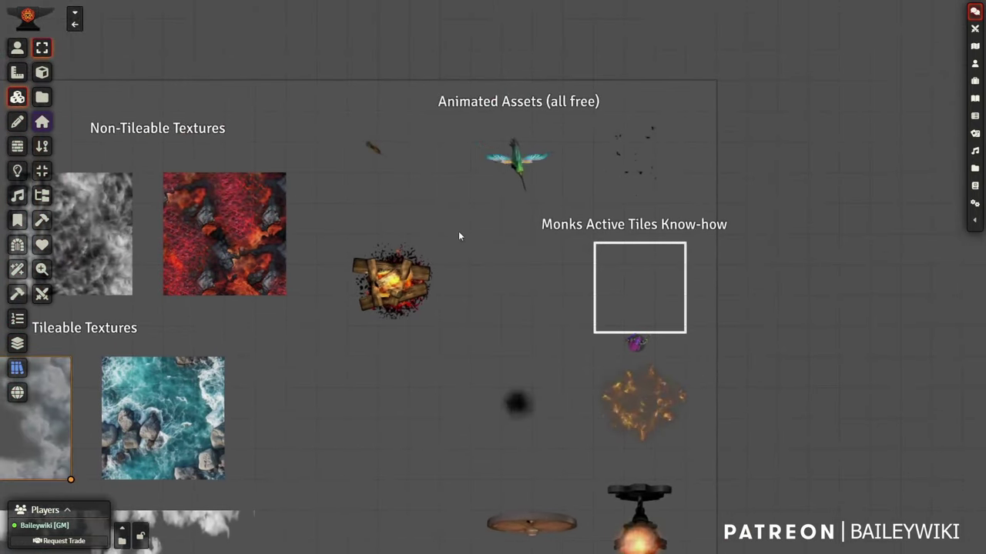
drag(455, 200, 459, 258)
drag(323, 176, 346, 205)
scroll(345, 204, up, 4)
drag(238, 224, 388, 190)
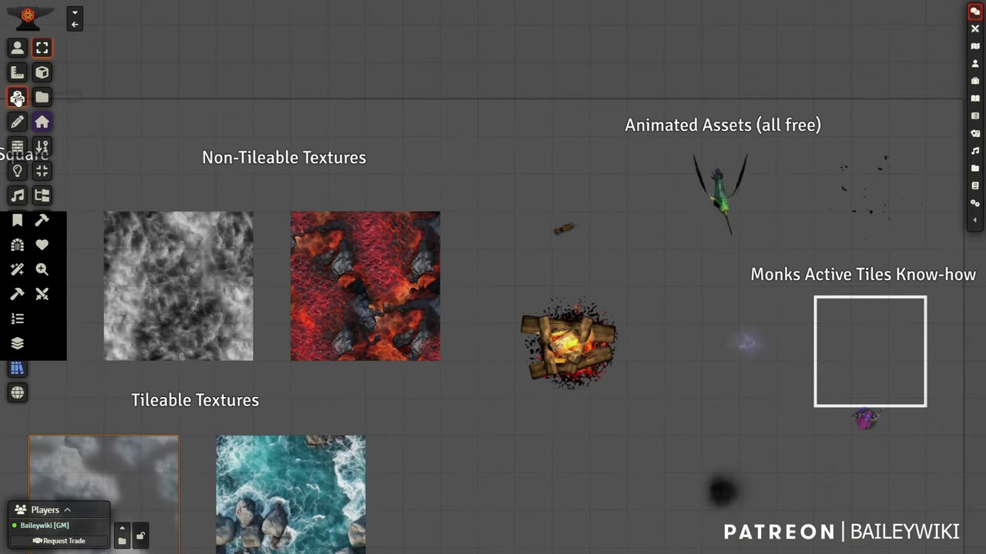
Check the source path of the running rat tile and close its configuration without changing anything
scroll(689, 261, up, 10)
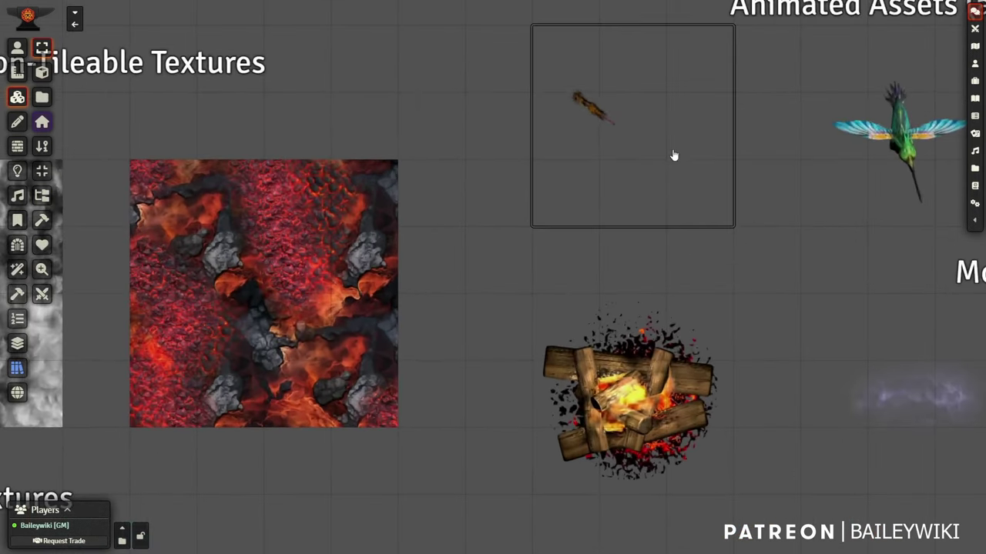
drag(725, 303, 669, 408)
click(573, 228)
double_click(573, 228)
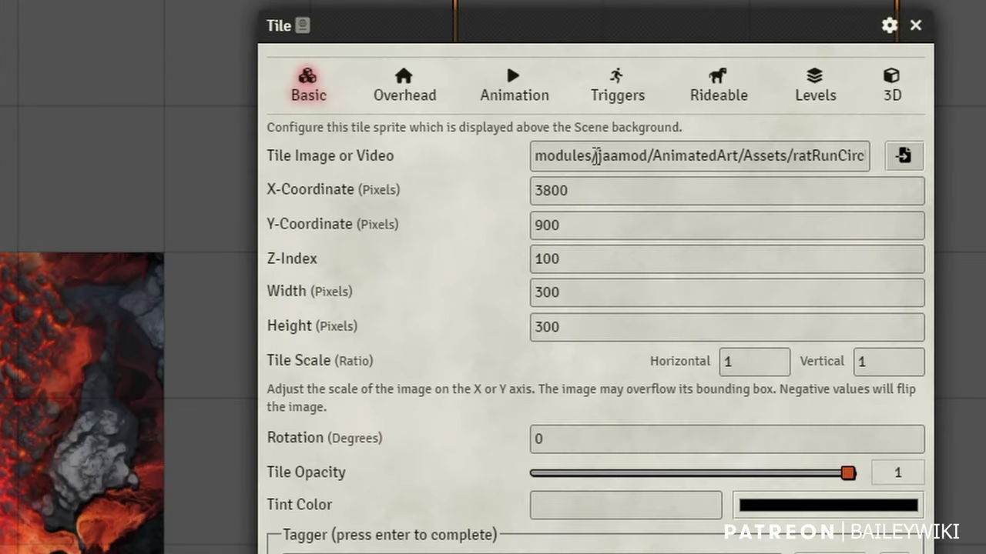
drag(537, 221, 565, 221)
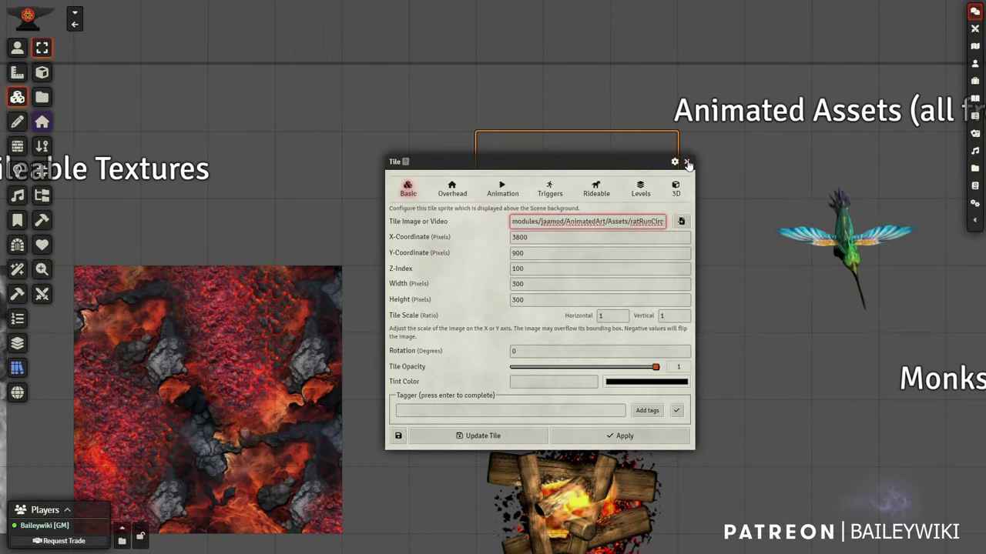
click(687, 163)
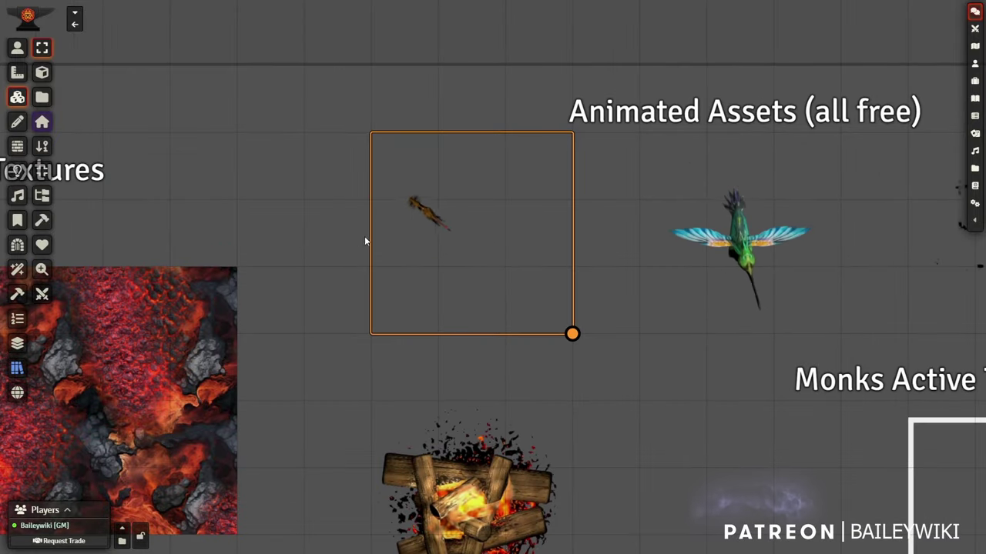
Start the video playback of the flies tile in the Animated Assets section and inspect the moving flies
drag(636, 398, 509, 394)
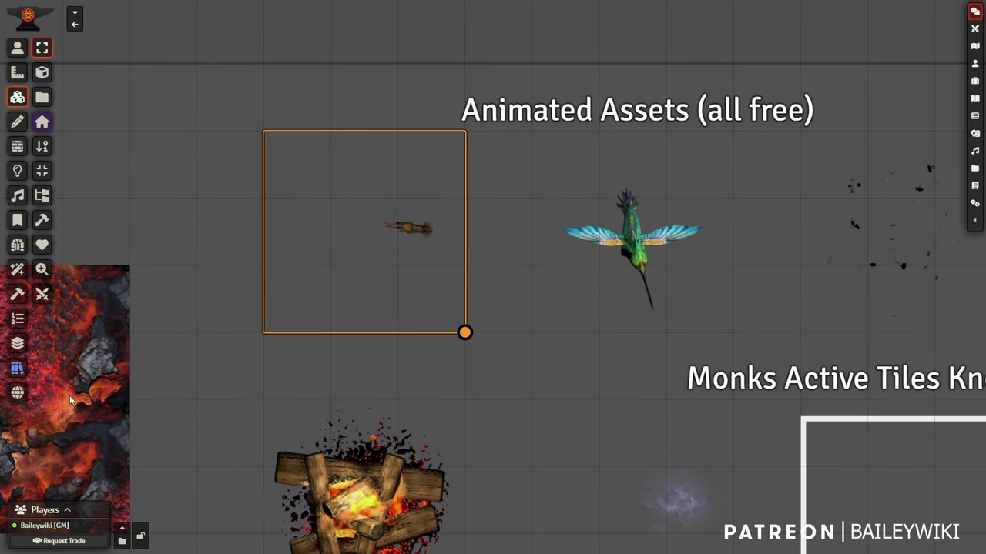
click(631, 237)
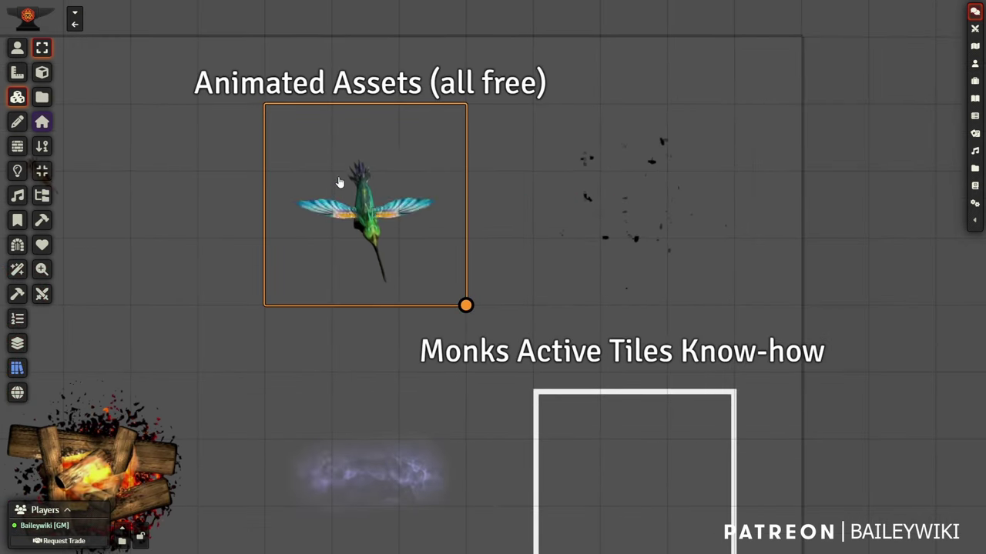
click(622, 202)
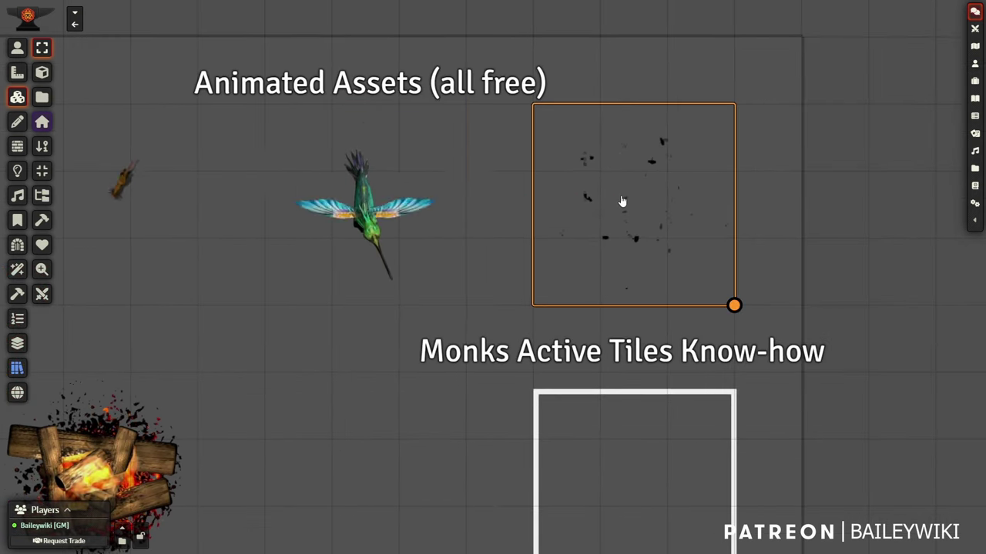
right_click(663, 224)
click(764, 267)
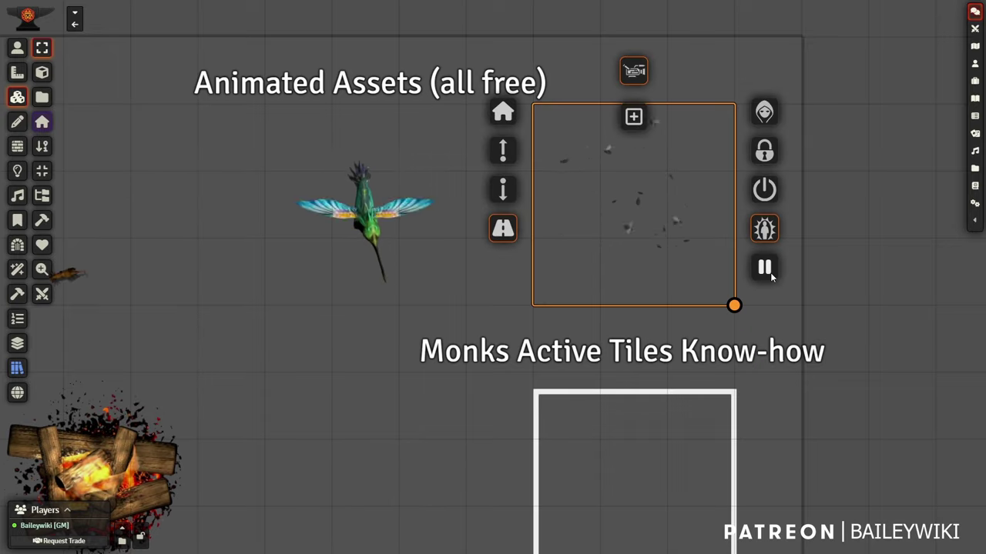
scroll(804, 240, up, 10)
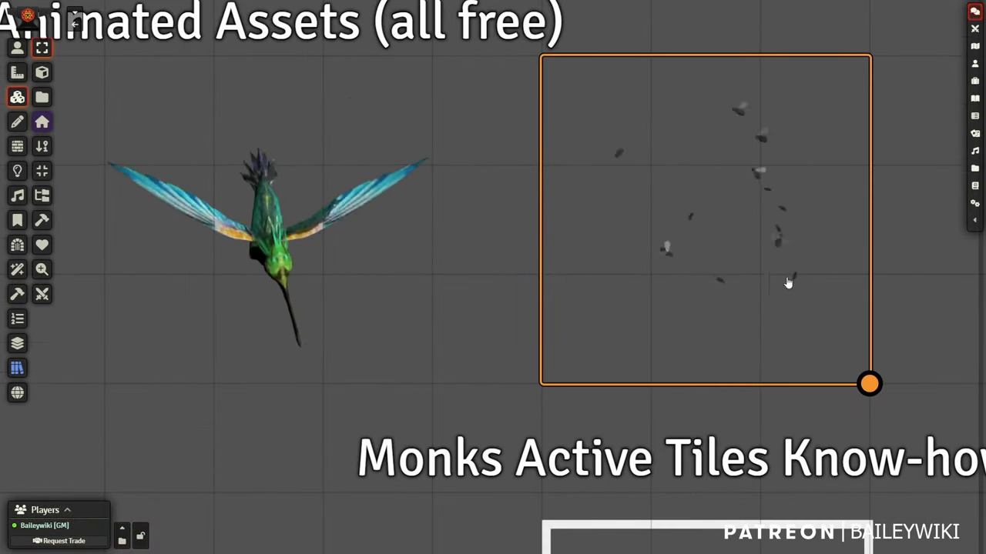
scroll(634, 265, down, 6)
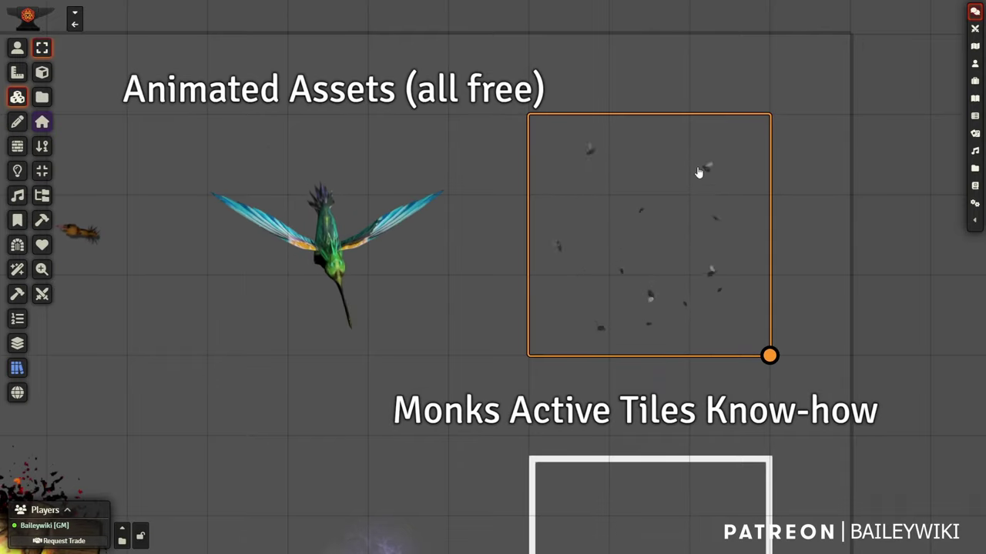
scroll(726, 231, down, 2)
Look over the animated assets around the campfire, and check the flies tile's source file without changing its configuration
drag(459, 356, 490, 365)
drag(579, 380, 771, 78)
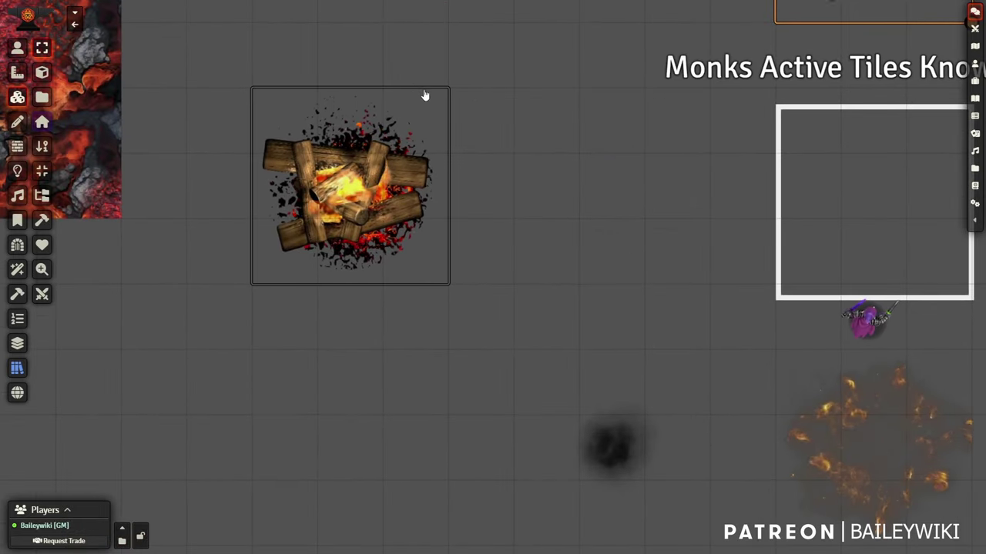
drag(417, 92, 520, 154)
drag(714, 168, 656, 208)
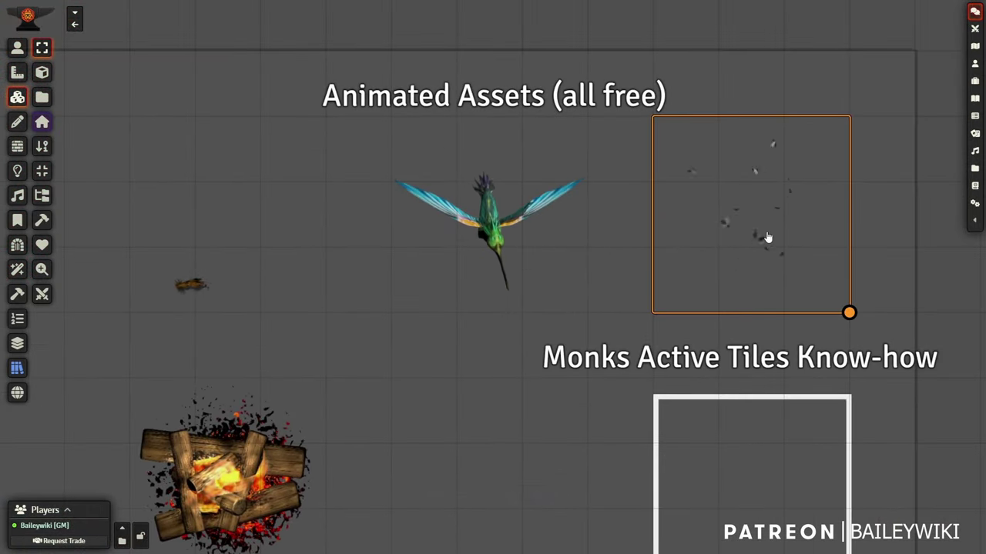
double_click(728, 230)
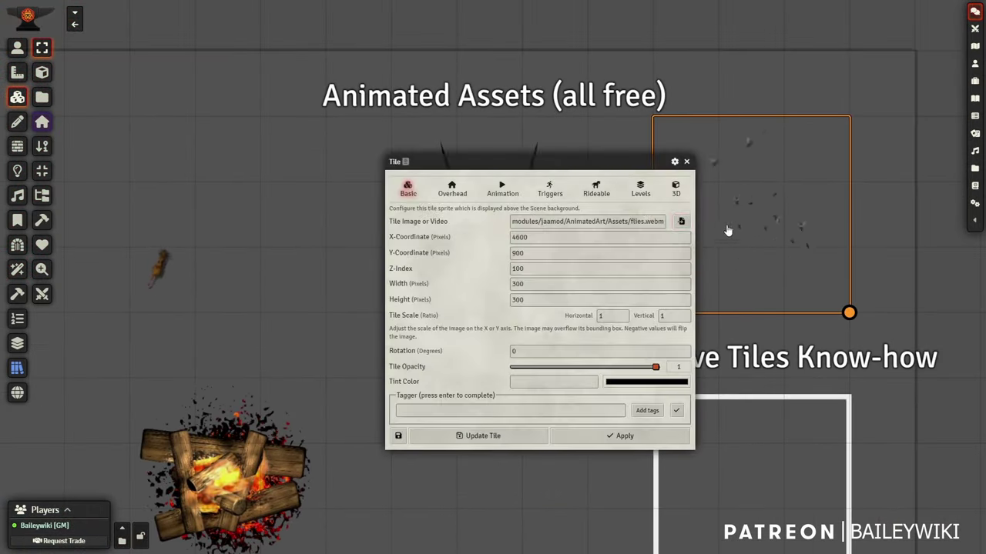
click(687, 162)
Check the source path of the purple air spell effect tile, close its configuration unchanged and examine the animation up close
double_click(257, 456)
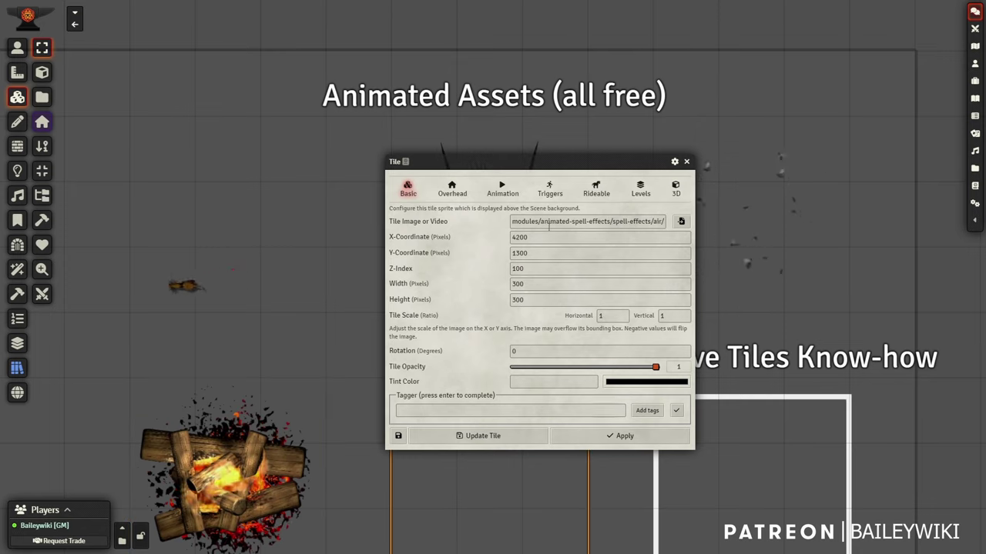
click(686, 164)
scroll(310, 282, up, 3)
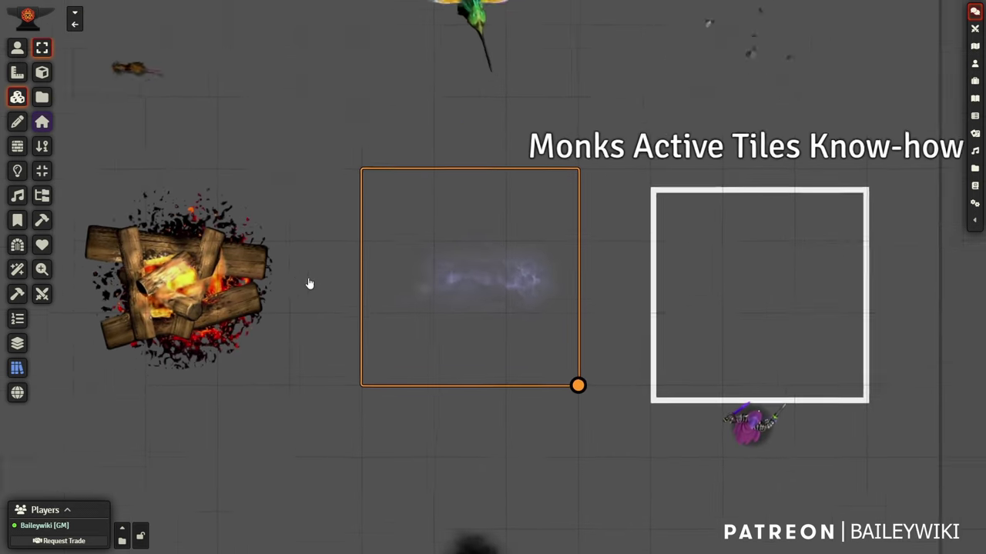
scroll(455, 293, up, 9)
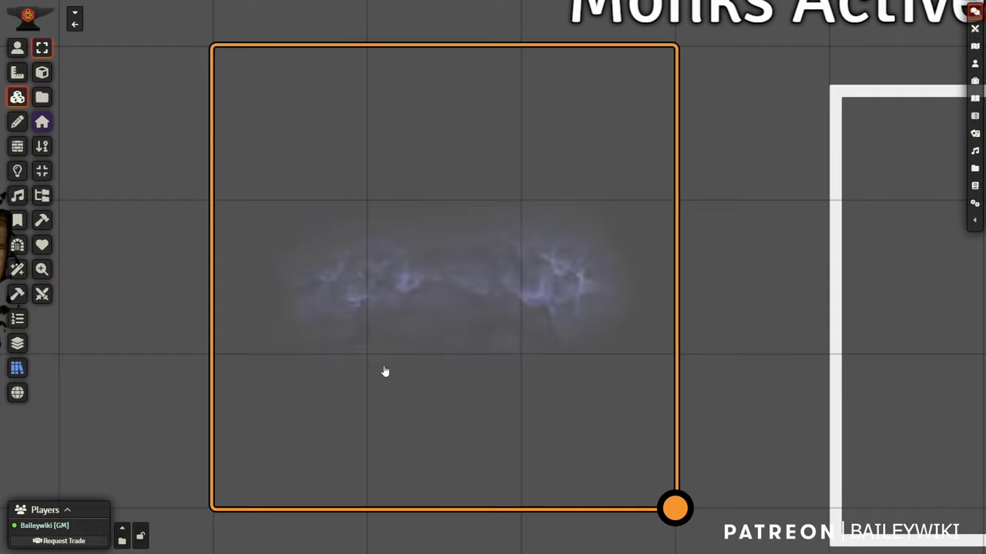
scroll(435, 360, down, 3)
scroll(435, 360, down, 3)
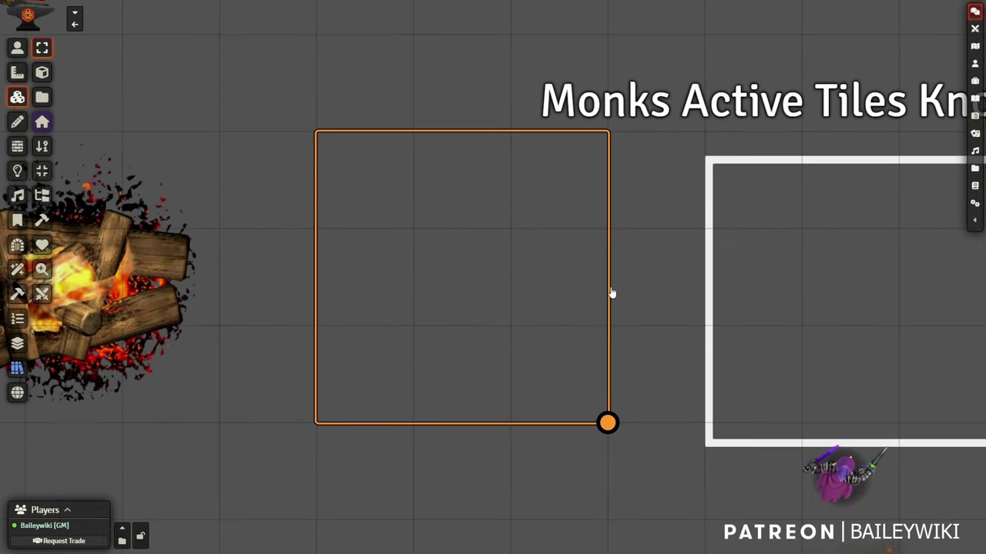
Select the purple-cloaked token below the Monks Active Tiles Know-how square and walk it into the square and around to its lower-right corner
drag(674, 356, 459, 350)
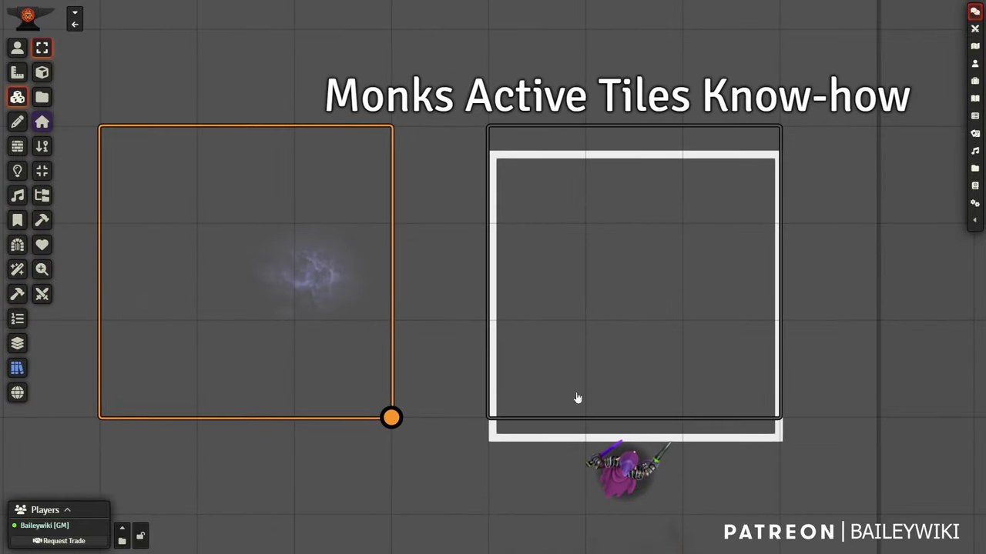
click(17, 47)
click(629, 475)
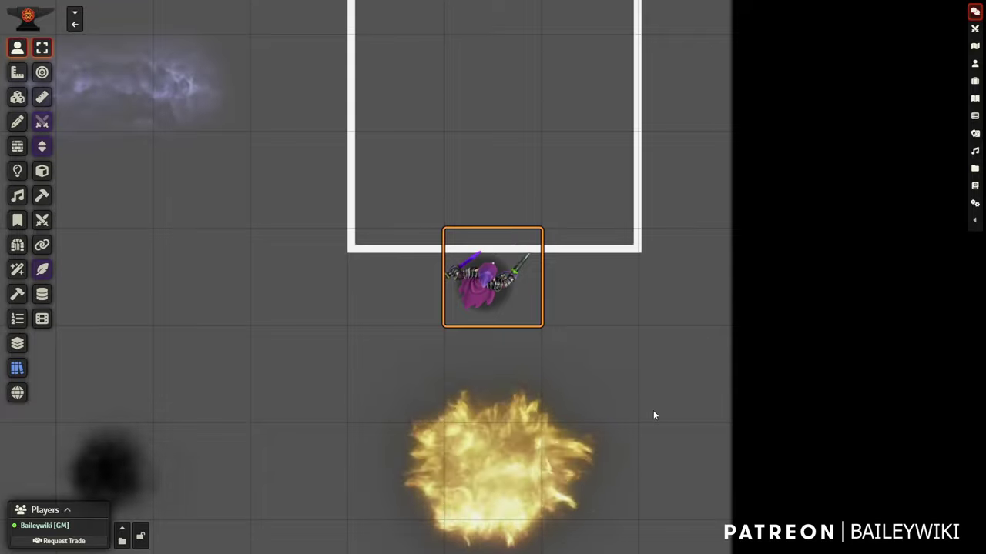
key(Up)
key(Up)
key(Left)
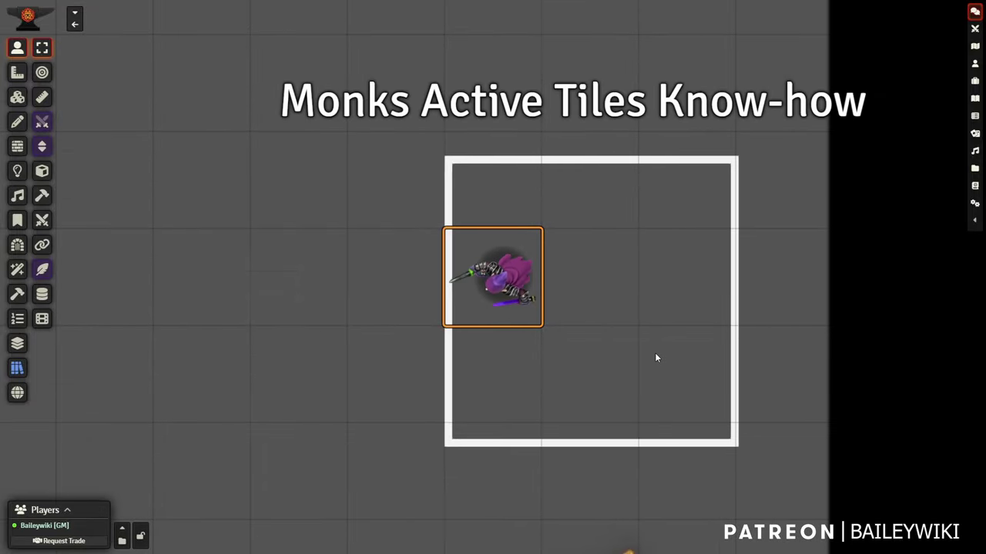
key(Down)
key(Right)
key(Right)
key(Down)
key(Down)
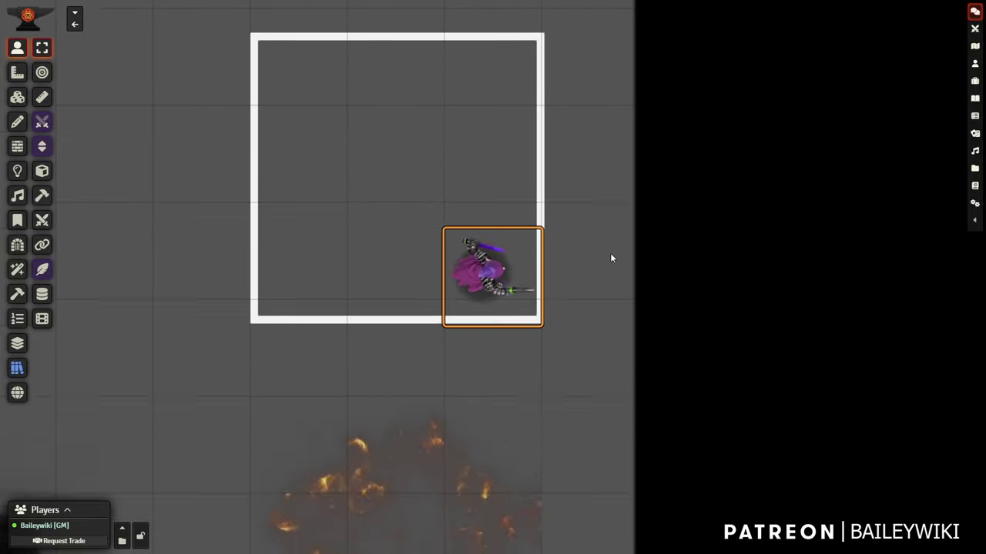
Walk the token back through the middle of the white square and out below its lower-left corner
key(Up)
key(Up)
key(Left)
key(Left)
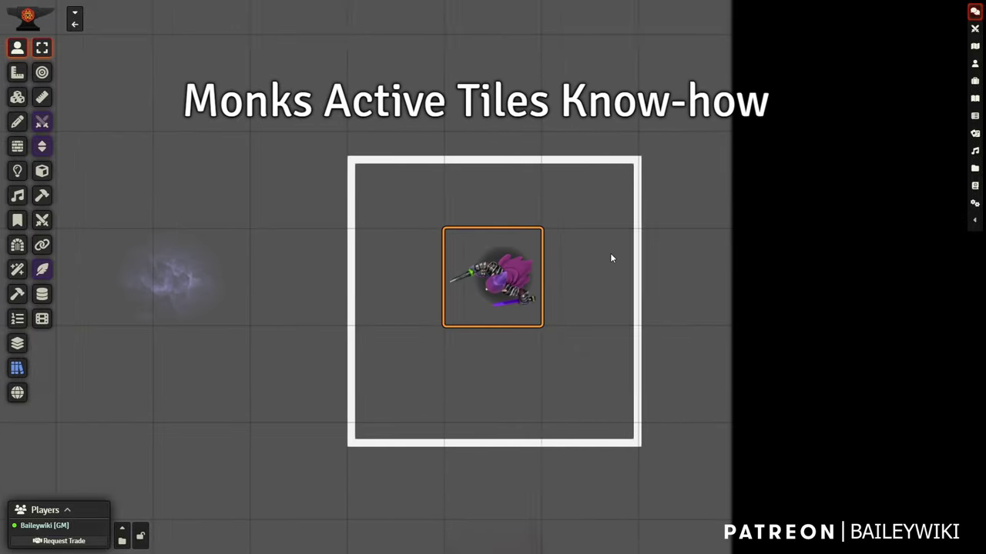
key(Down)
key(Down)
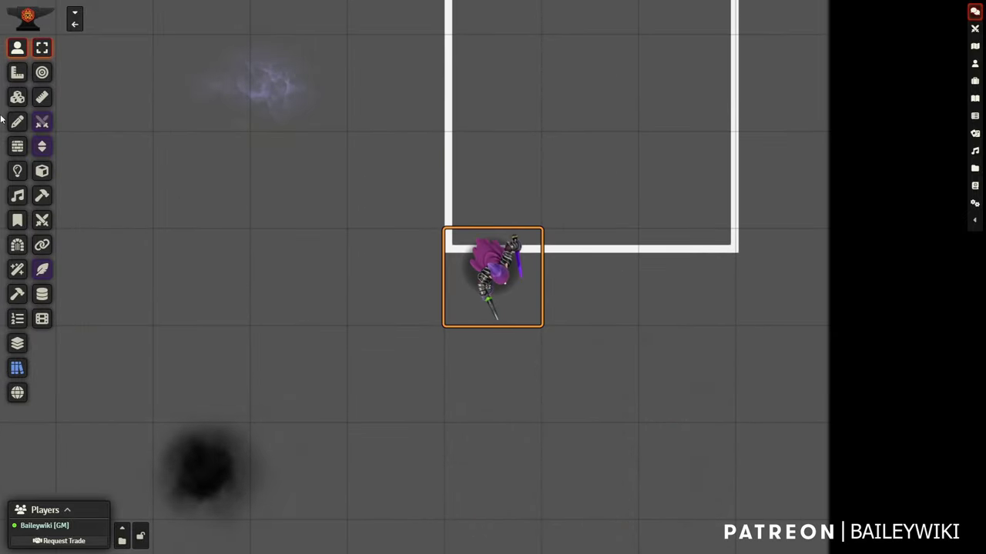
Inspect the explosion, blue beam and black smoke tiles, and check the smoke tile's source path without changing its configuration
click(17, 97)
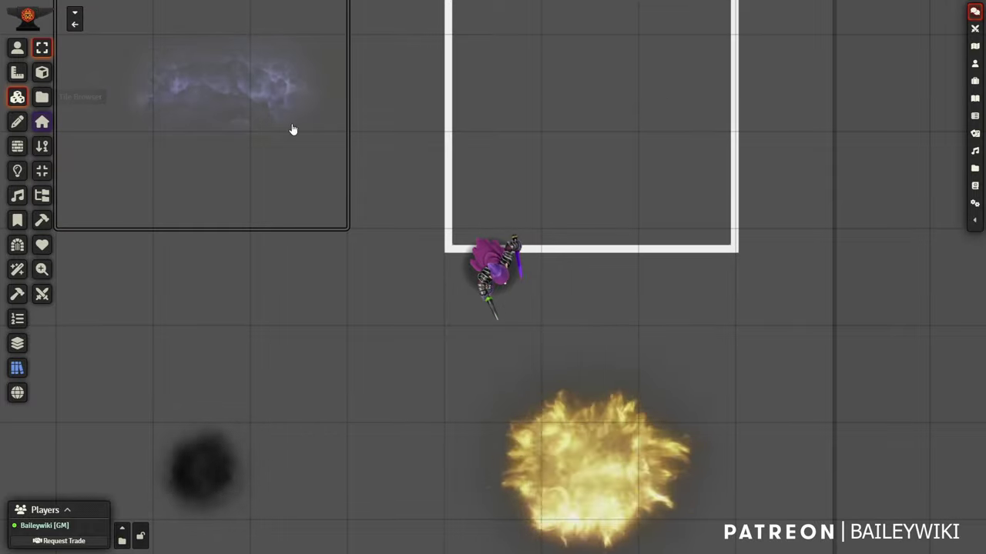
drag(312, 317, 368, 74)
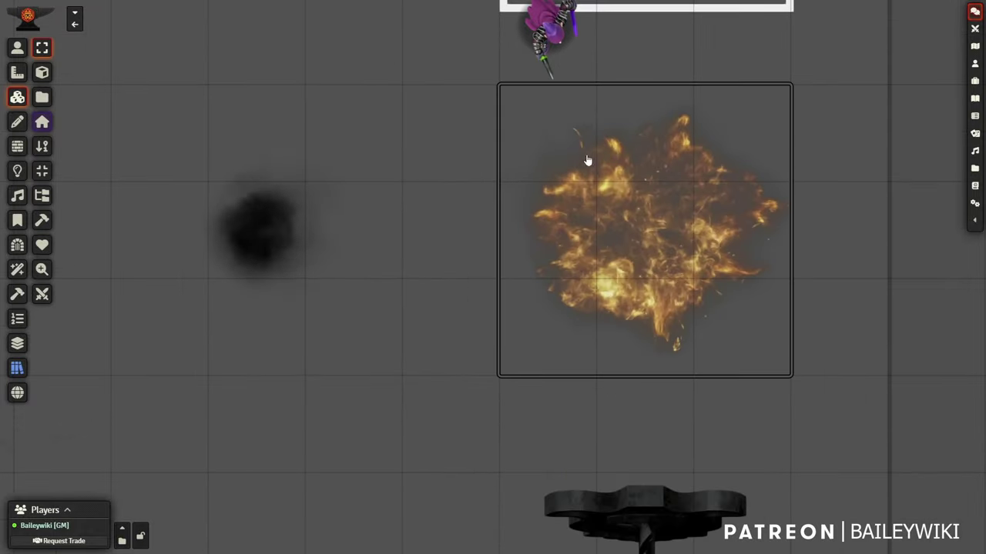
scroll(611, 236, down, 3)
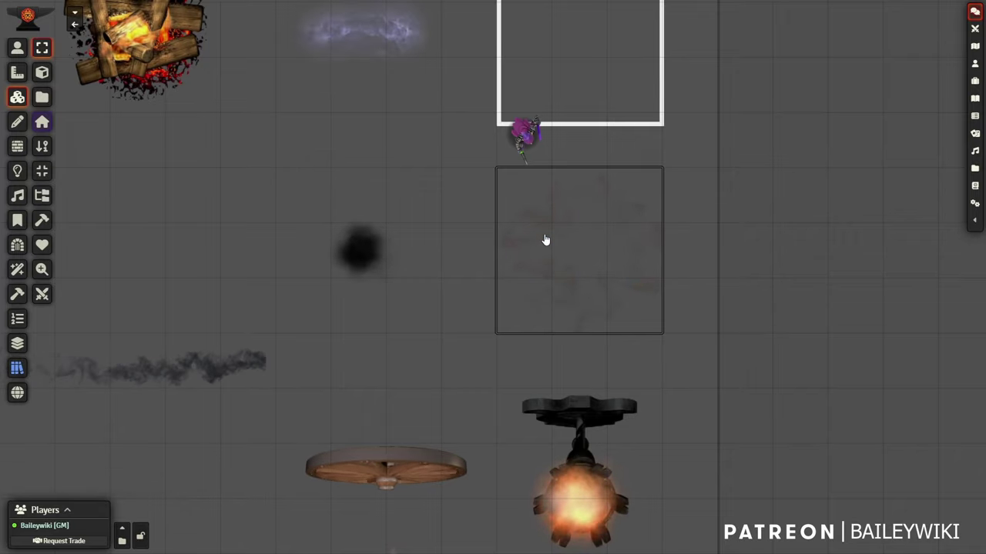
drag(380, 144, 560, 174)
double_click(555, 282)
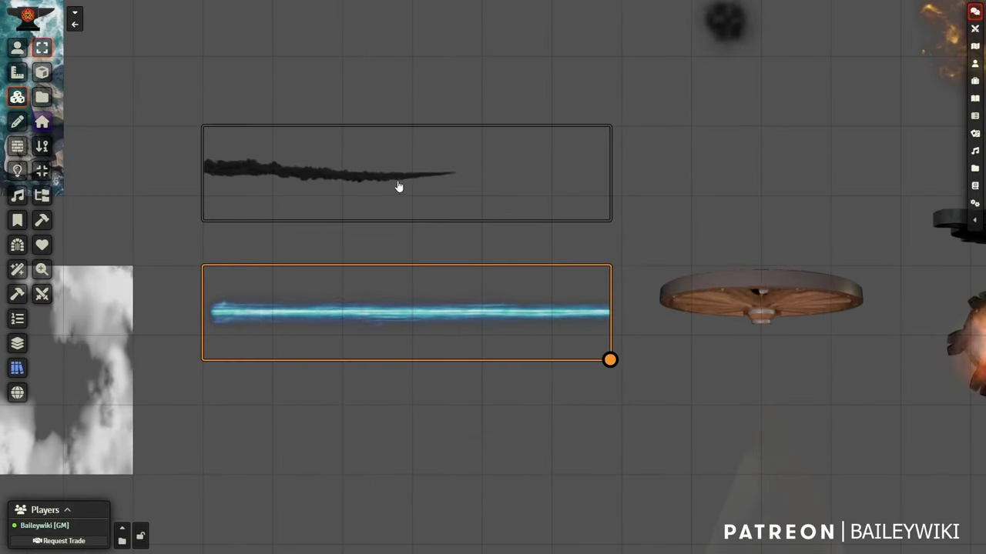
double_click(405, 191)
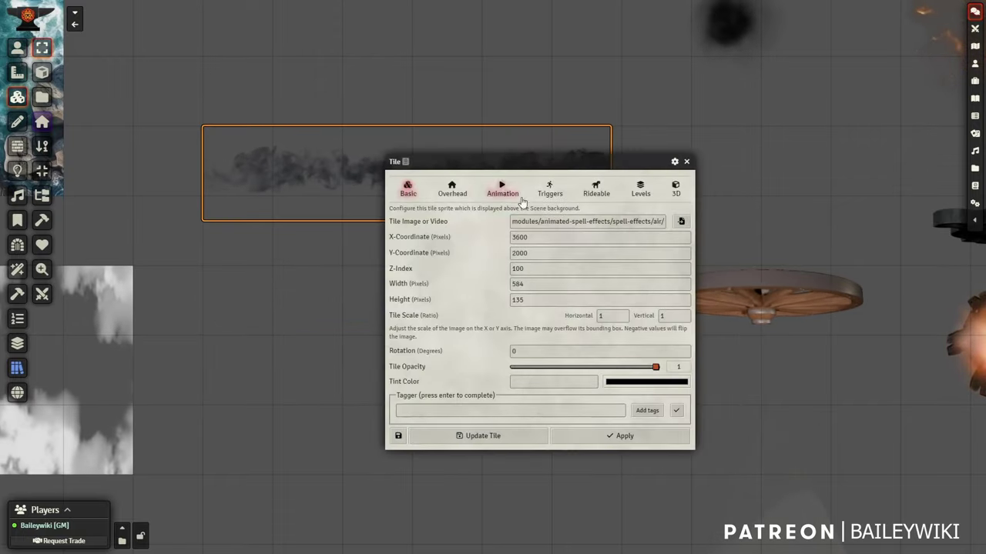
click(686, 162)
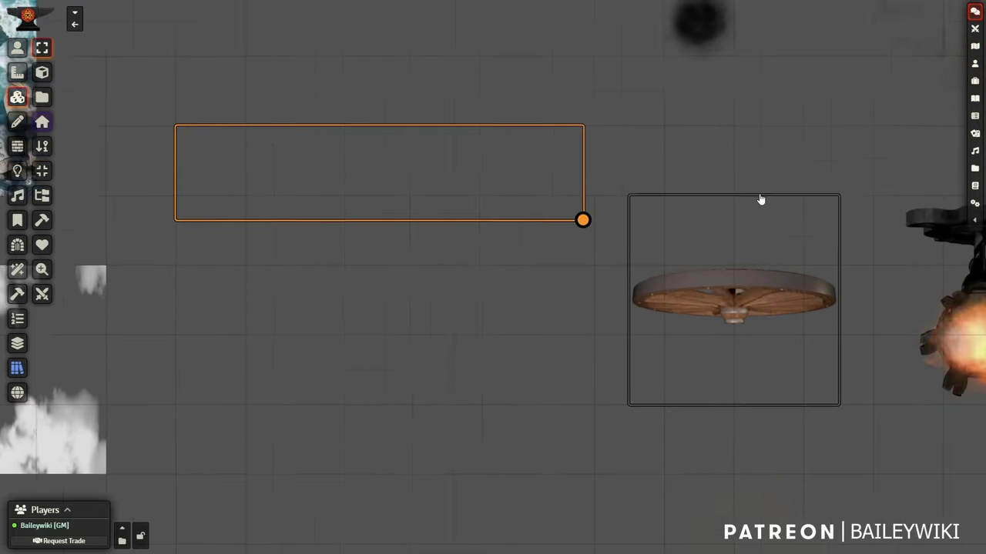
Check the source paths of the wagon wheel and wall torch tiles, closing each configuration unchanged
double_click(499, 341)
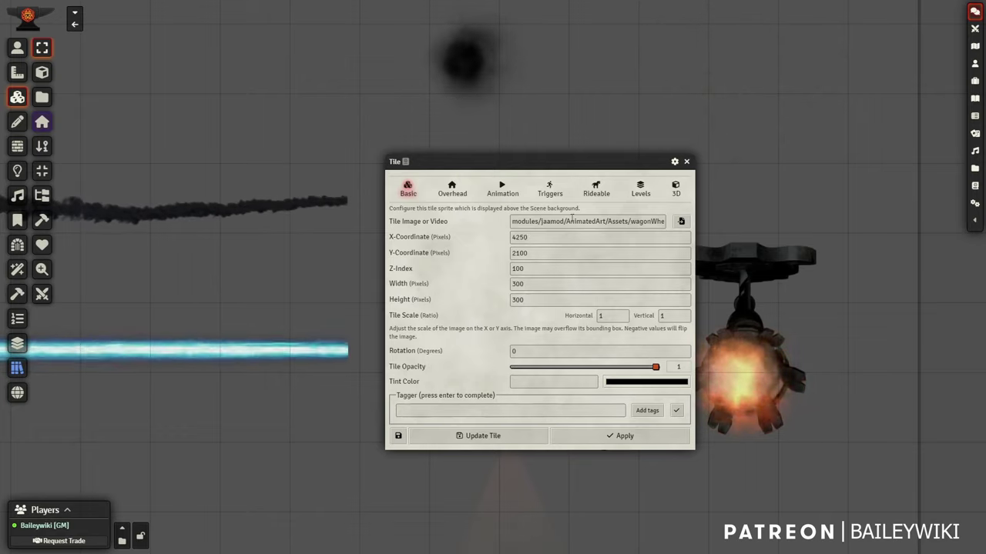
click(686, 163)
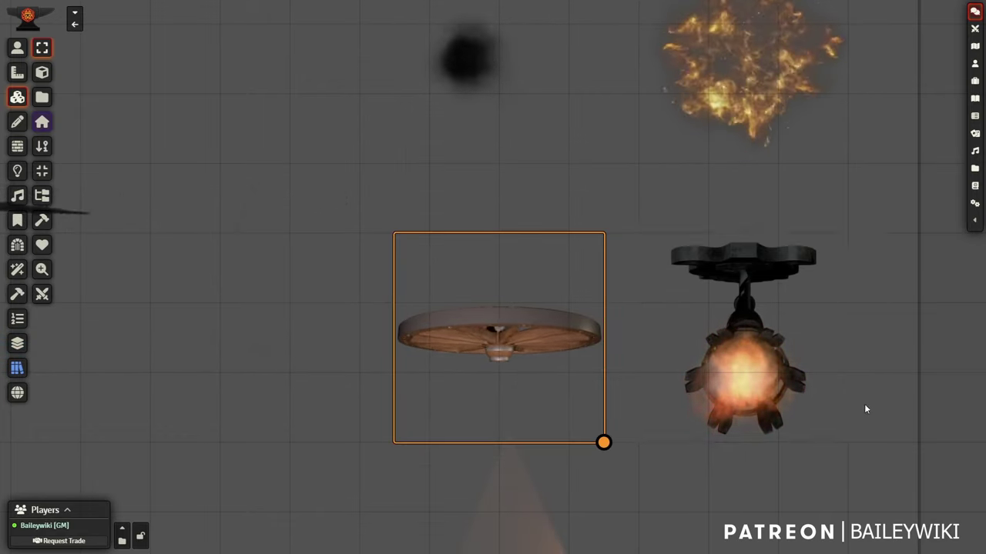
double_click(639, 320)
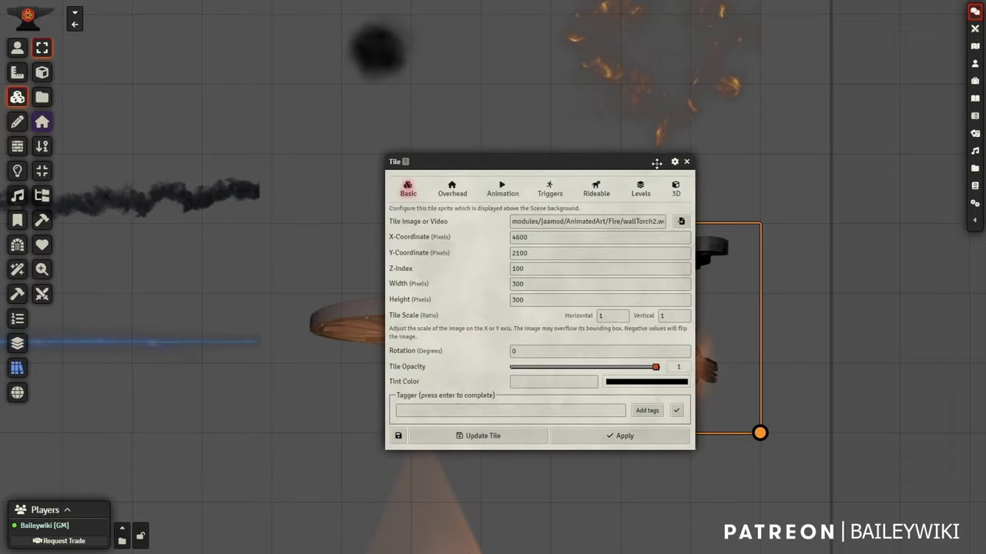
click(686, 162)
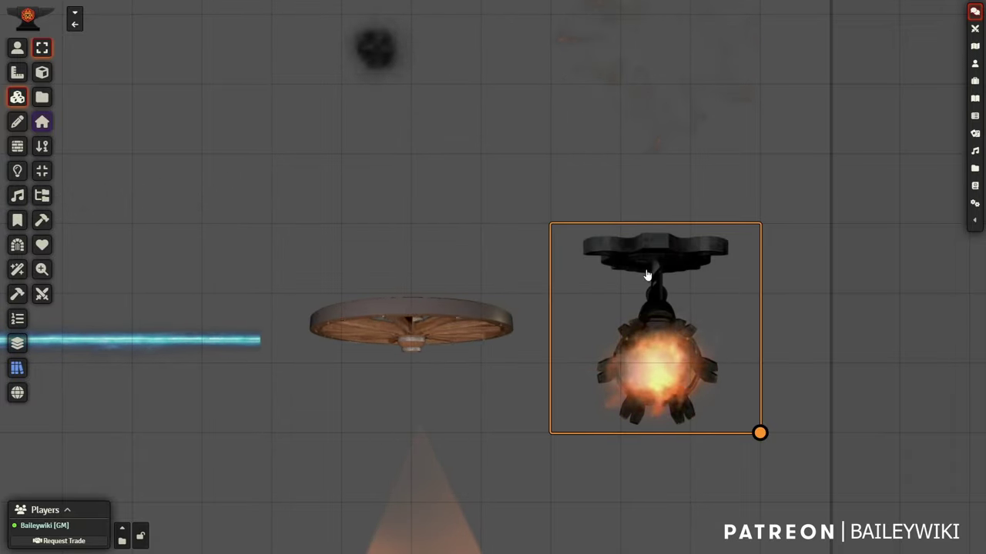
Look over the animated asset and texture sections, and examine the Helpful Macros (Nuts and Bolts) section up close
scroll(678, 288, down, 5)
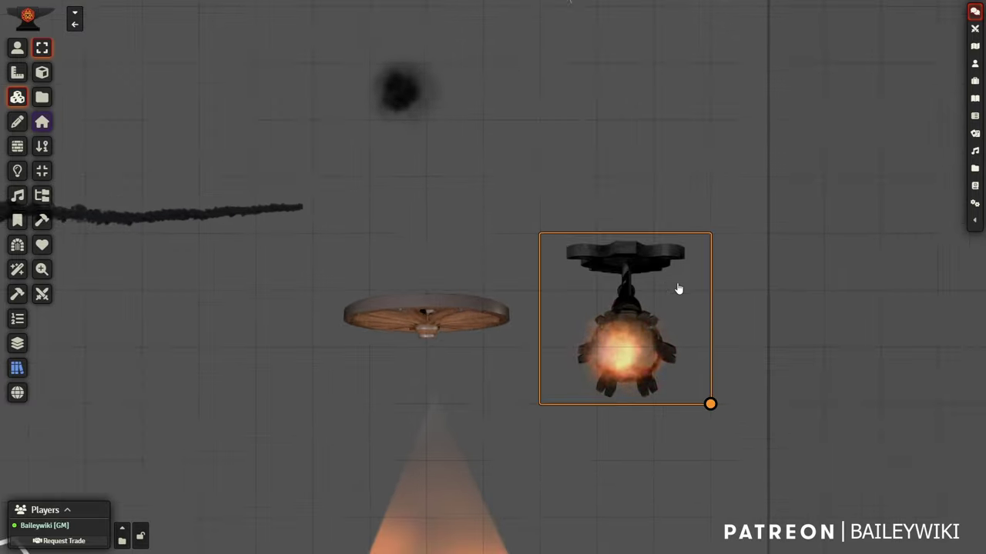
scroll(628, 284, up, 3)
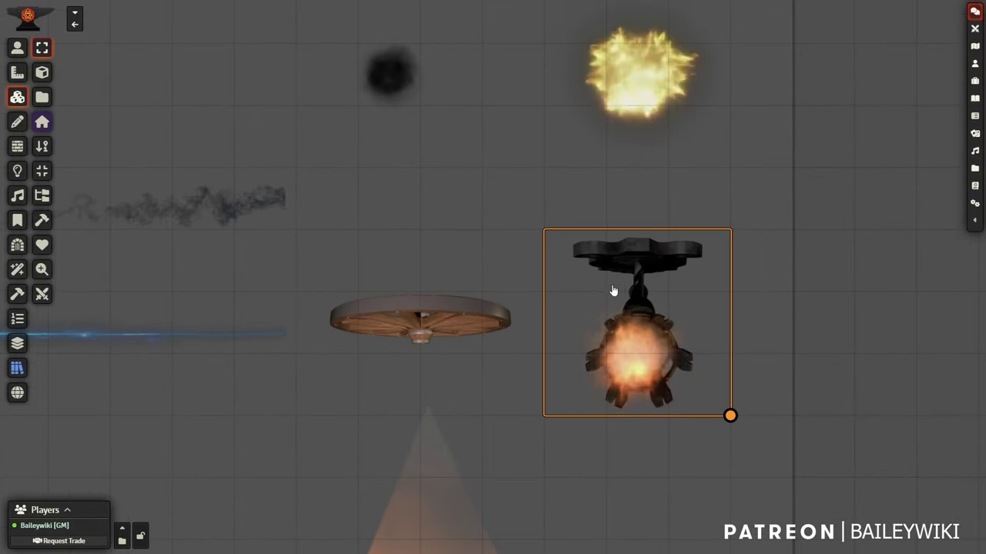
scroll(605, 288, down, 3)
drag(379, 257, 460, 283)
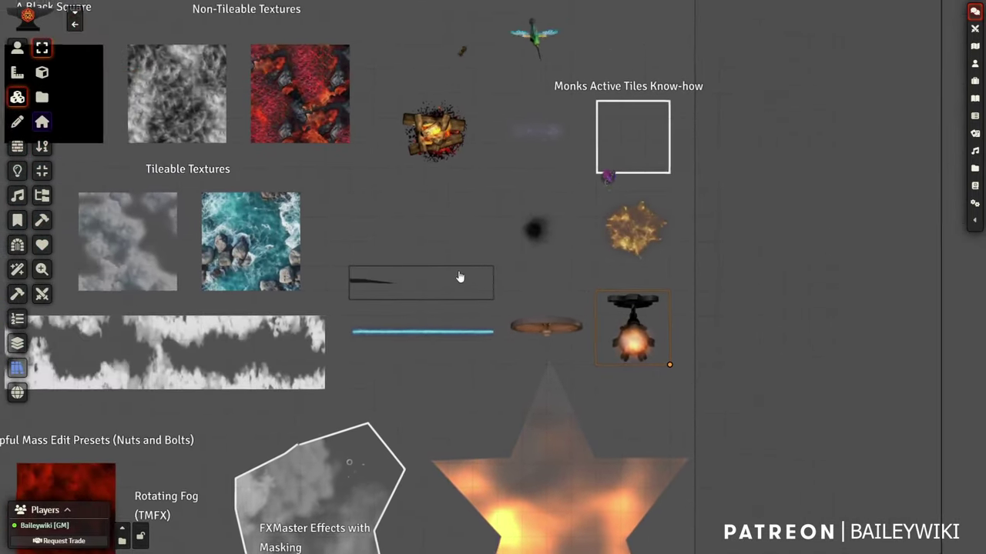
drag(377, 229, 618, 63)
drag(131, 300, 490, 150)
scroll(502, 194, up, 8)
drag(449, 182, 442, 267)
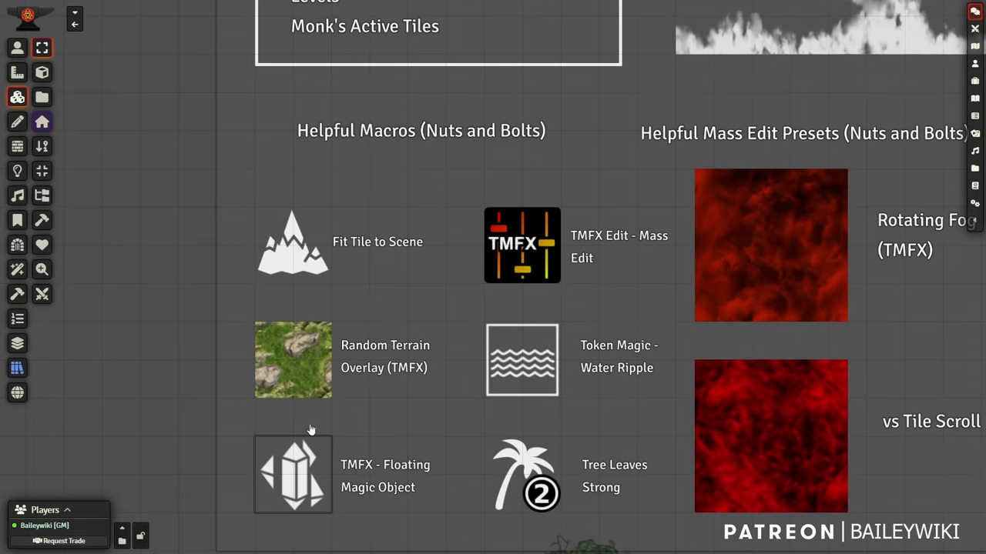
scroll(399, 418, up, 5)
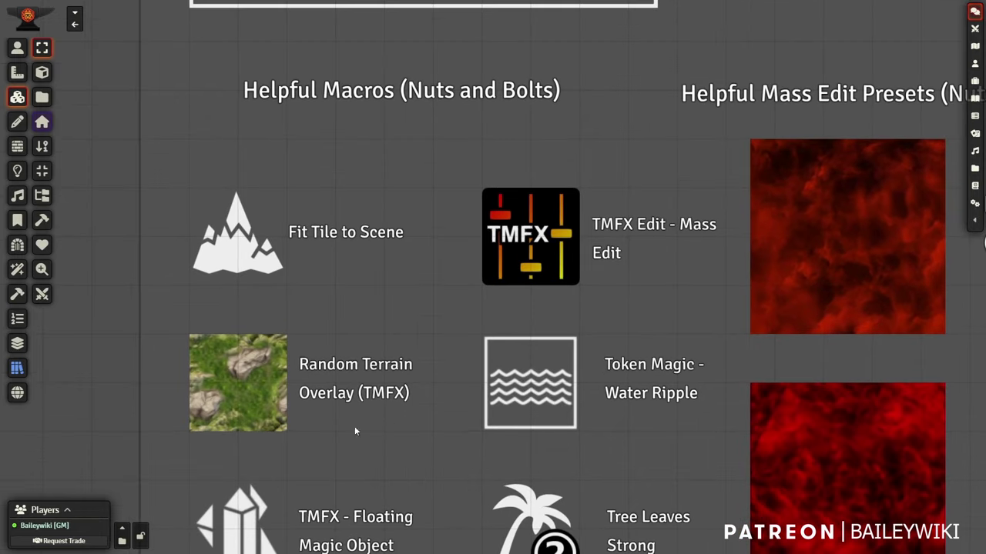
Search the macros directory for grass and open the Random Overlay Terrain (Grassy) v0.0.3 macro in an enlarged window
click(122, 534)
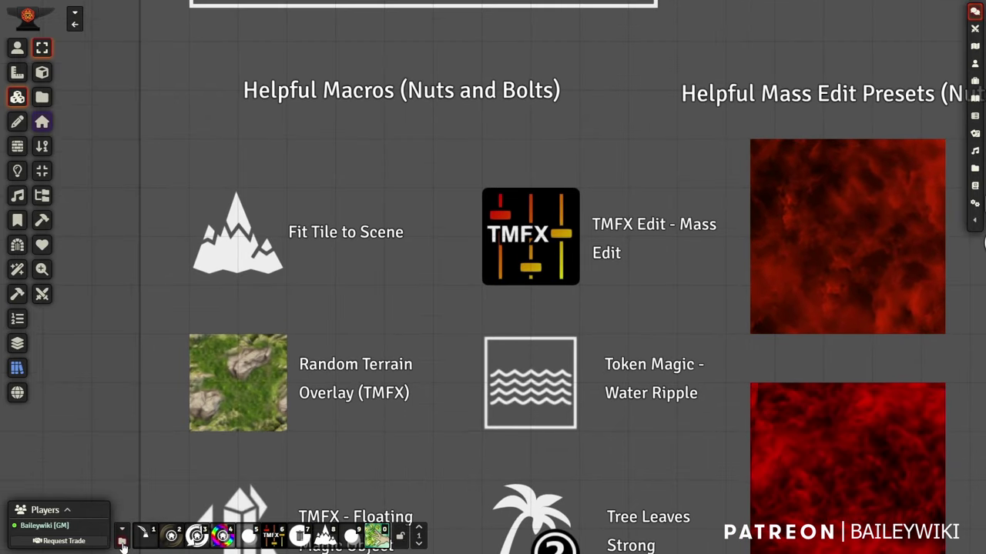
click(121, 542)
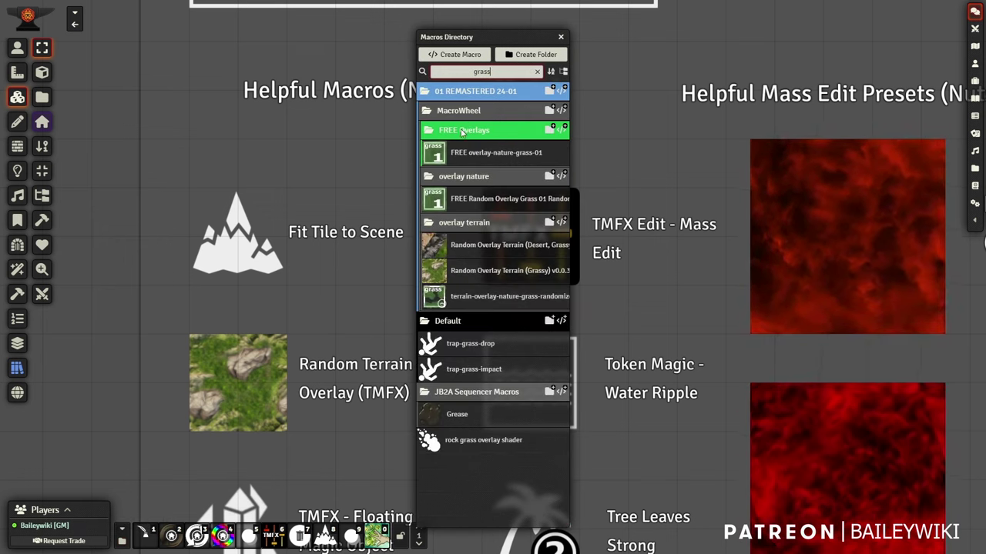
click(517, 271)
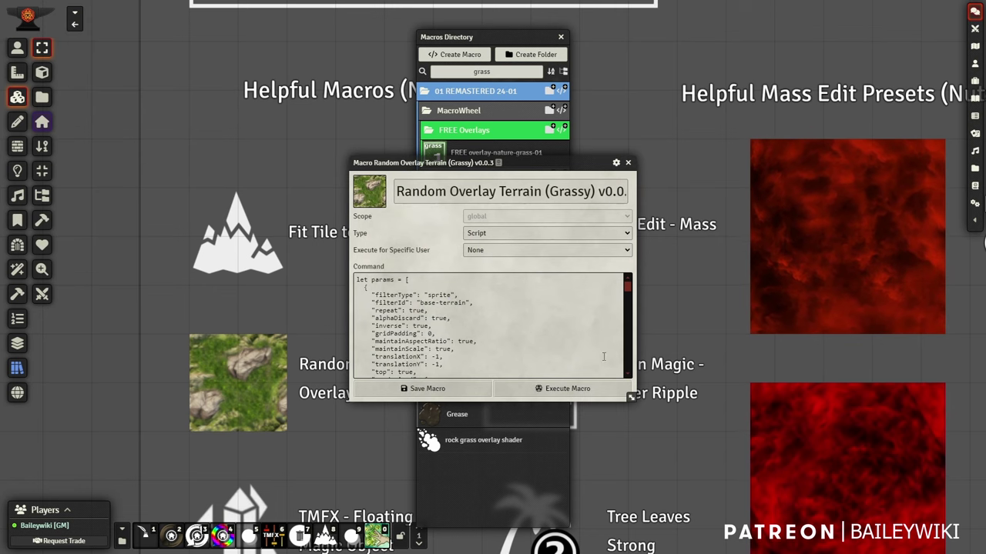
drag(631, 405, 763, 462)
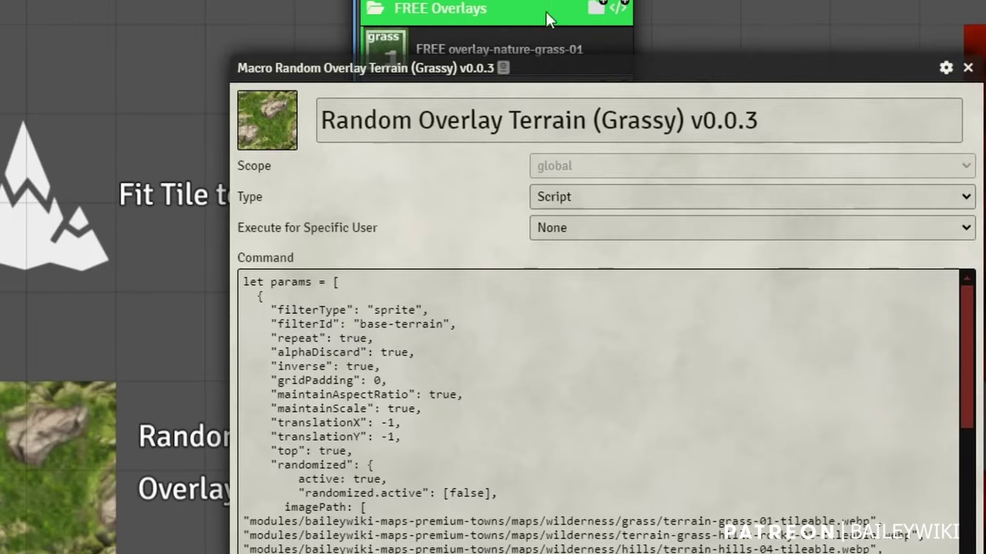
drag(635, 67, 579, 17)
click(742, 7)
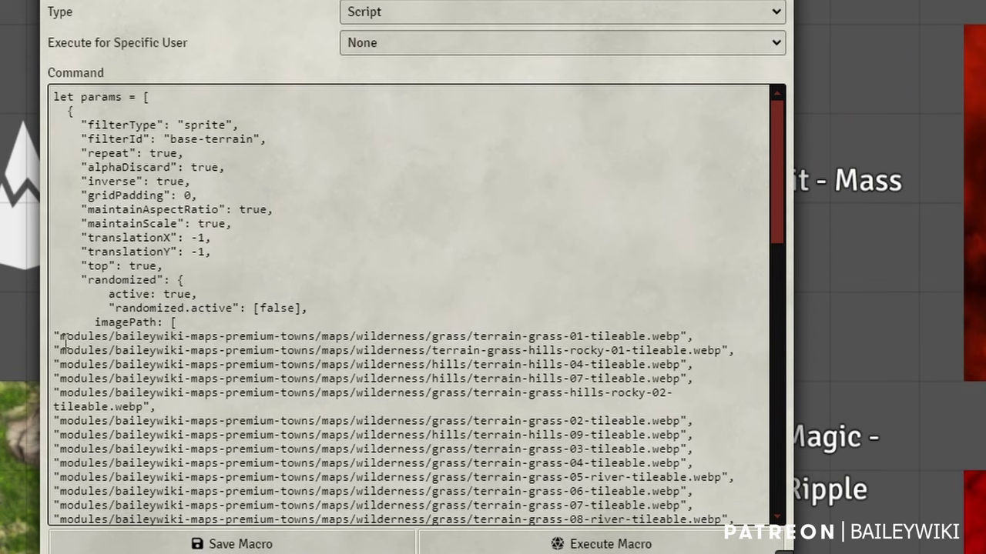
Review the tileable texture paths in the macro's imagePath list and close the macro without changing it
click(65, 340)
drag(254, 343, 398, 352)
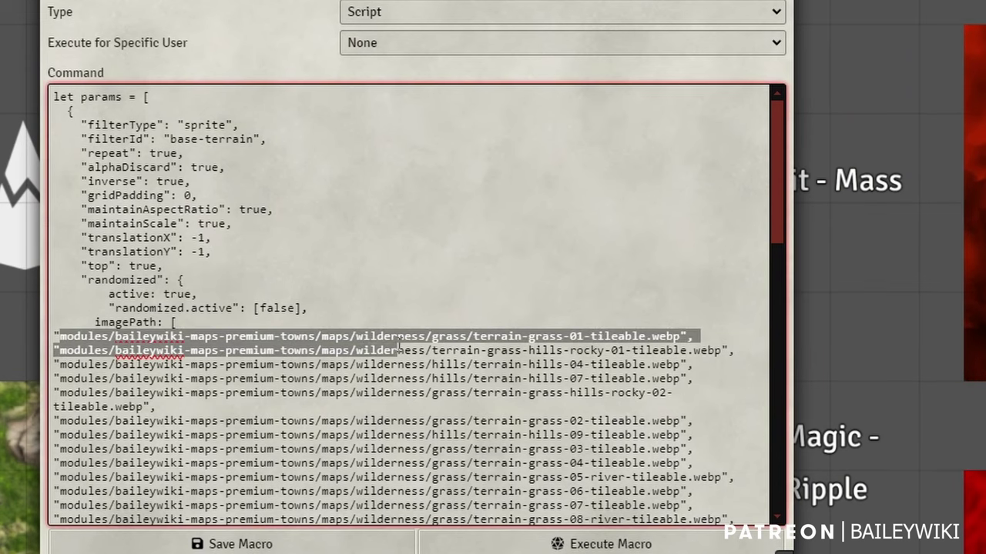
click(659, 327)
scroll(676, 337, down, 15)
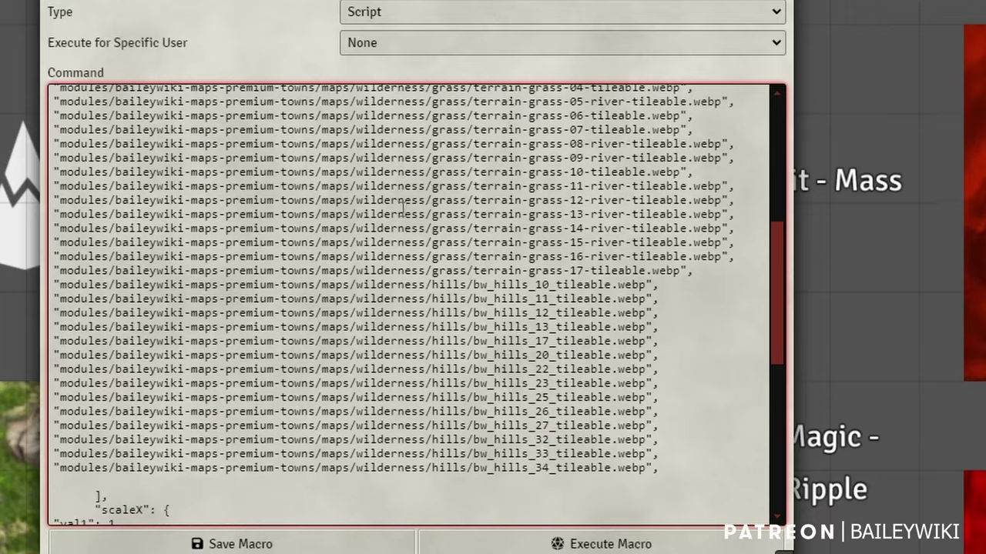
scroll(426, 263, up, 15)
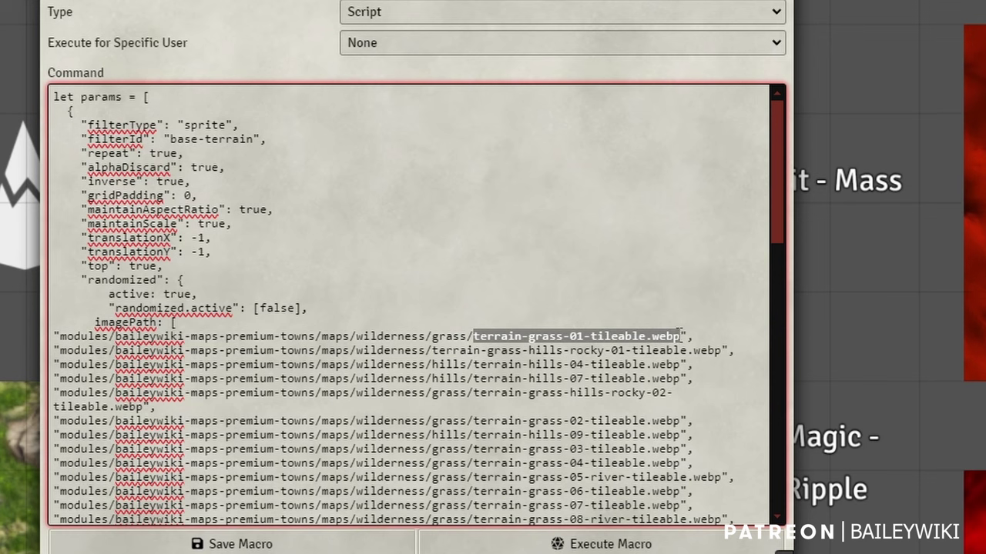
key(Escape)
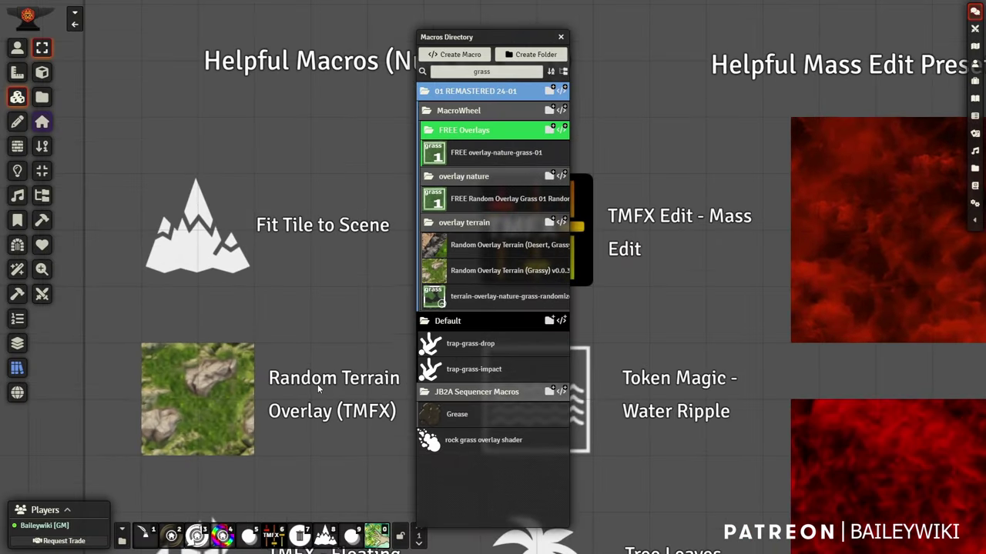
Close the macros directory and open the Rotating Fog tile's base-terrain sprite filter with TMFX Edit - Mass Edit, placing the editor beside the tile
drag(329, 395, 266, 213)
mouse_move(306, 181)
mouse_down()
mouse_move(192, 275)
mouse_move(146, 431)
mouse_up()
drag(181, 319, 100, 294)
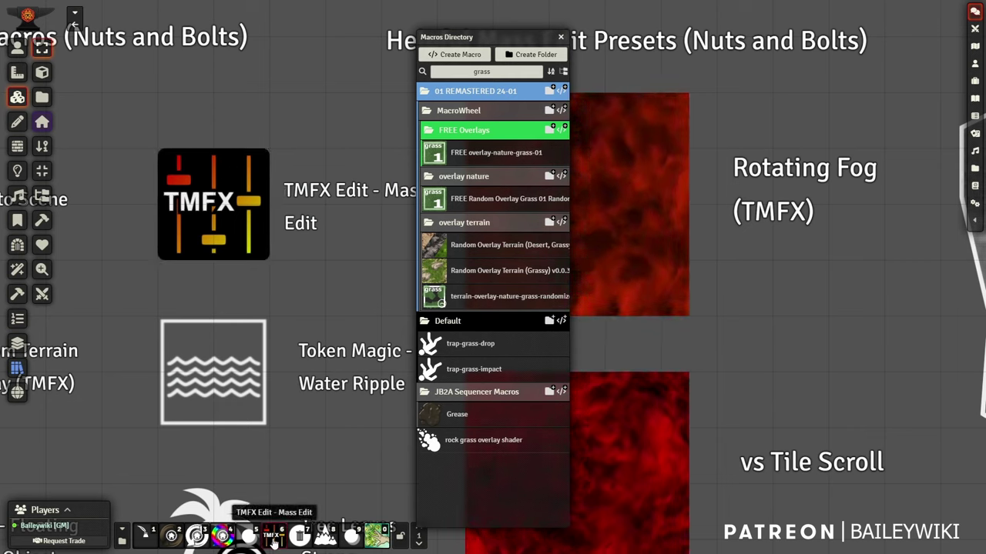
click(560, 38)
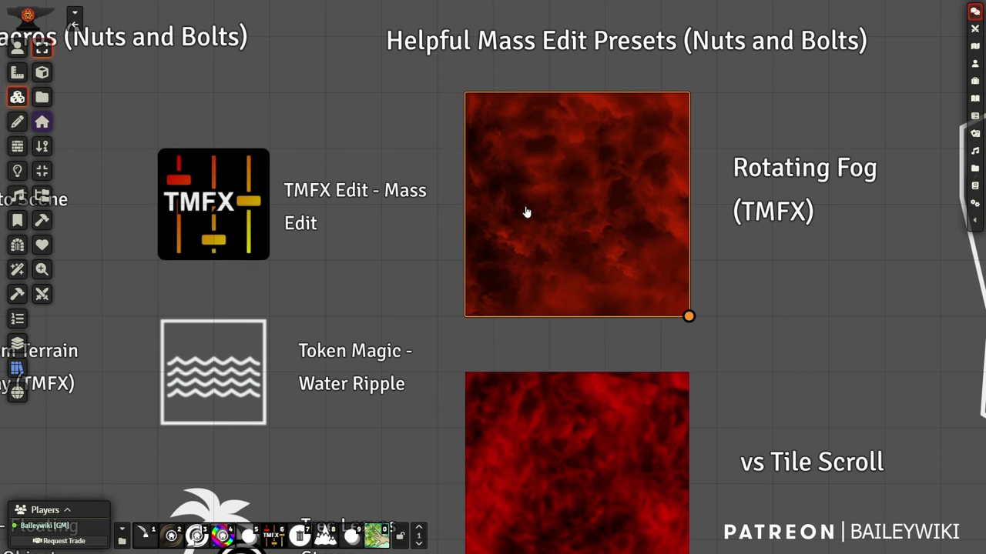
click(272, 537)
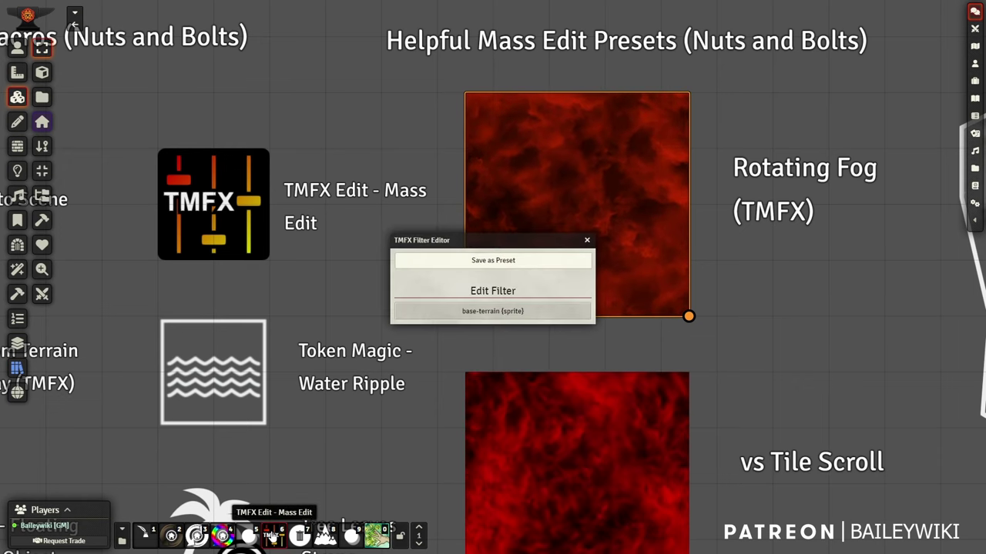
click(472, 312)
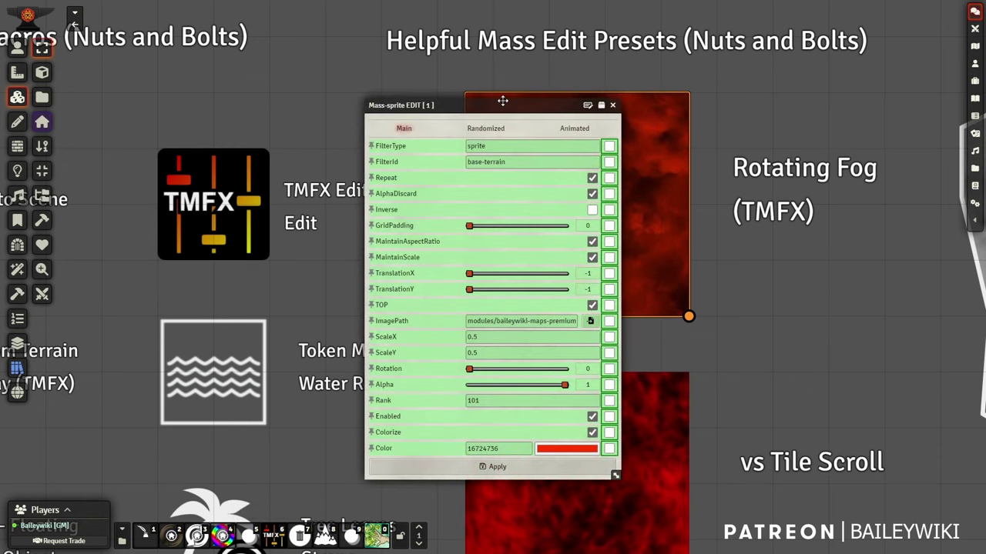
drag(502, 101, 225, 98)
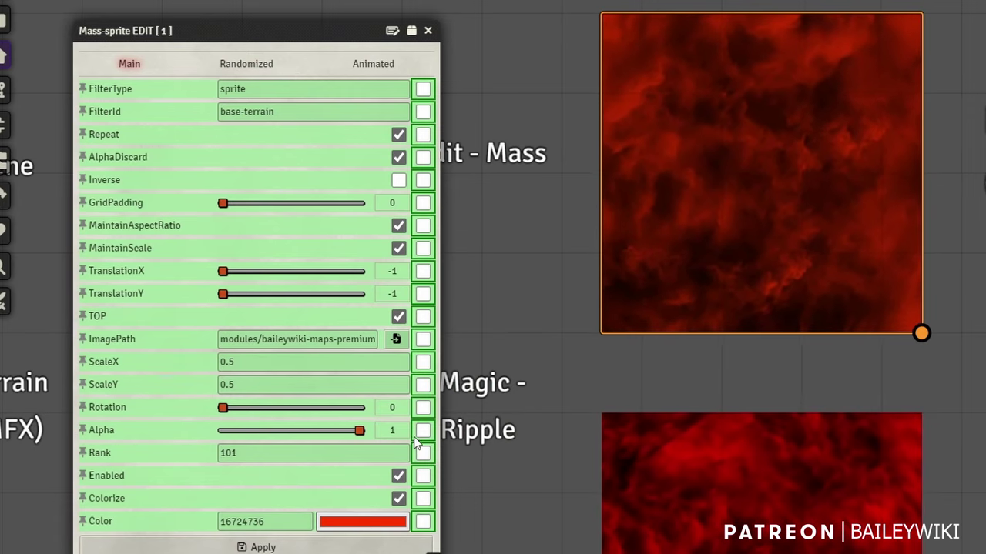
Recolour the base-terrain sprite filter blue with colour value 4607, try a lower alpha, and bring alpha back to 1
click(369, 445)
click(194, 452)
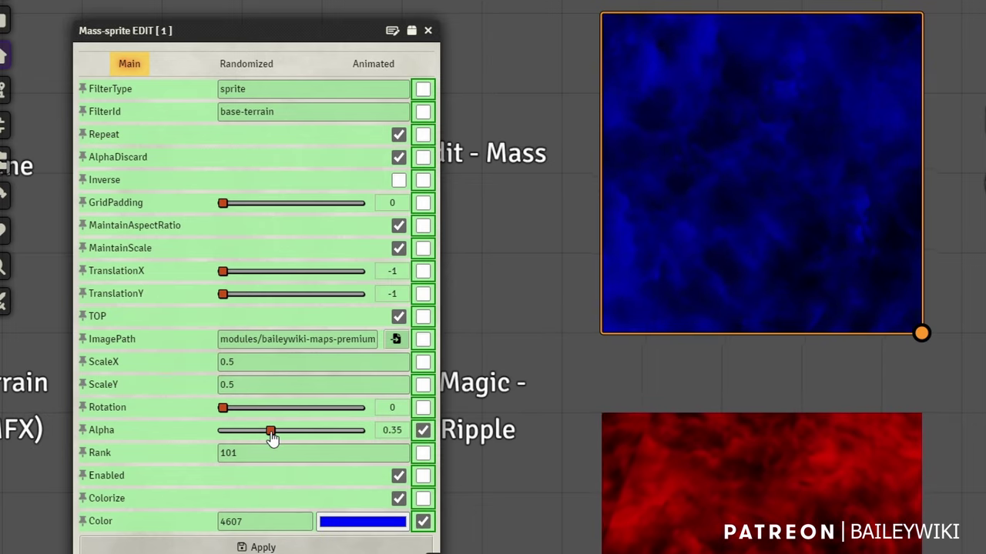
drag(379, 429, 375, 430)
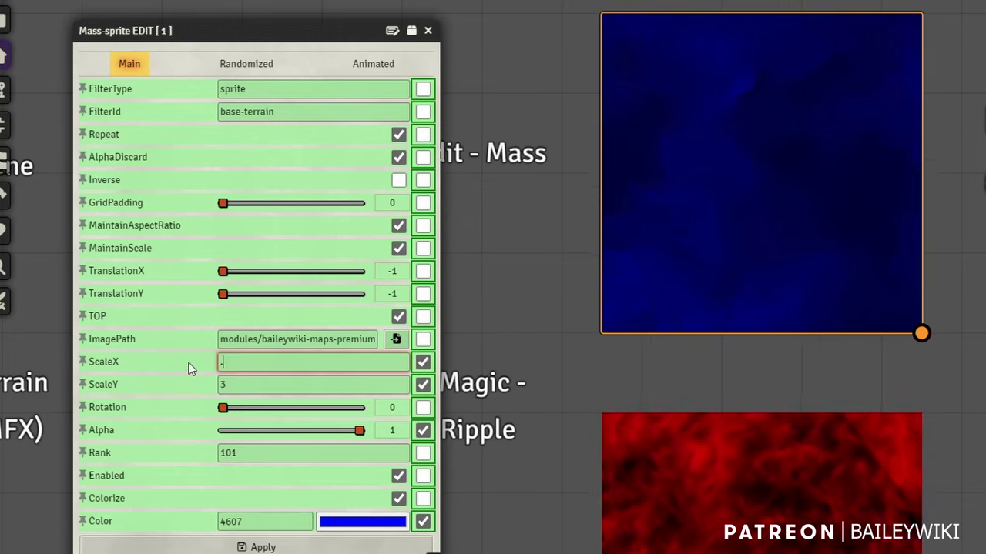
Shrink the fog texture by setting both ScaleX and ScaleY to .2 and inspect the tile up close
key(Tab)
text(.2)
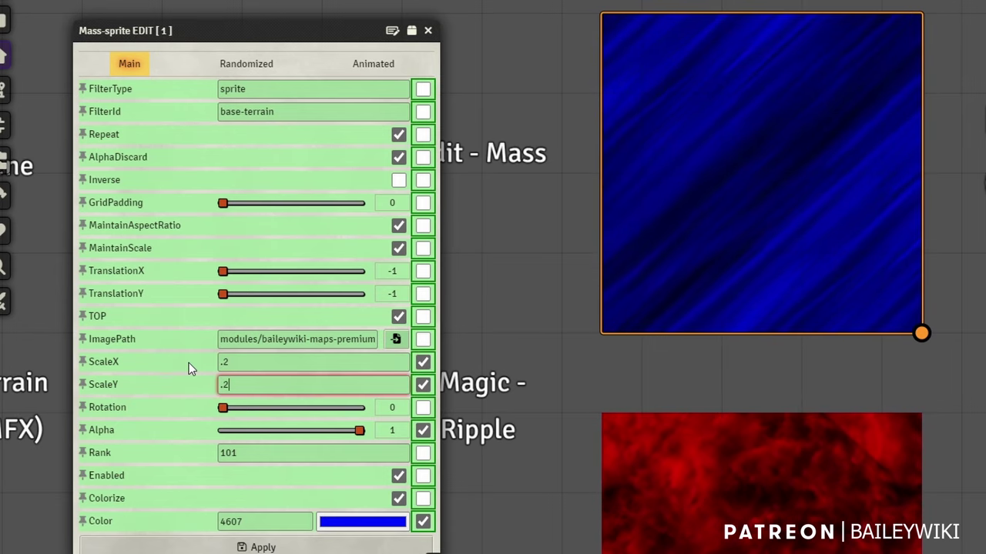
key(Tab)
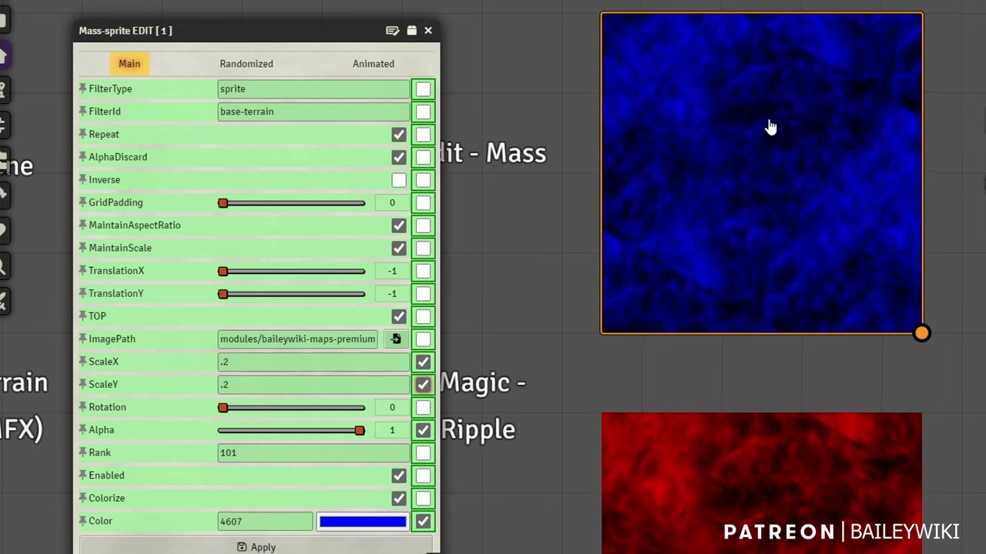
scroll(770, 127, up, 1)
scroll(754, 127, up, 1)
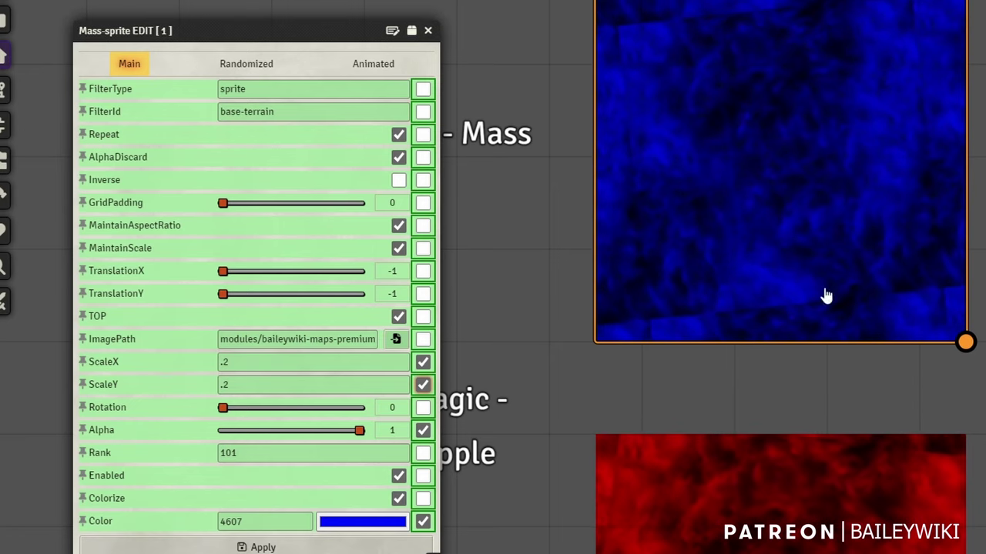
Set both ScaleX and ScaleY of the fog texture to .5
text(.5)
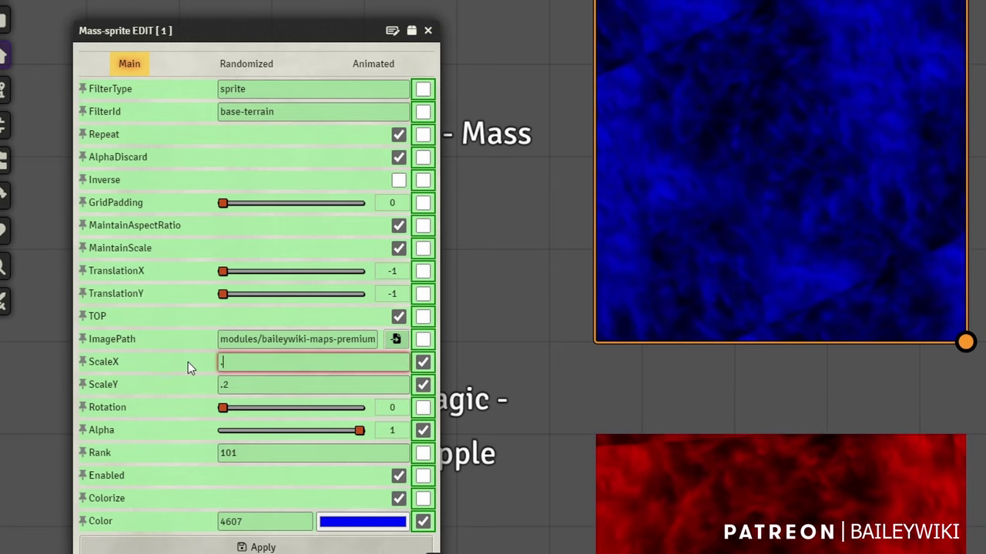
key(Tab)
key(Tab)
text(.5)
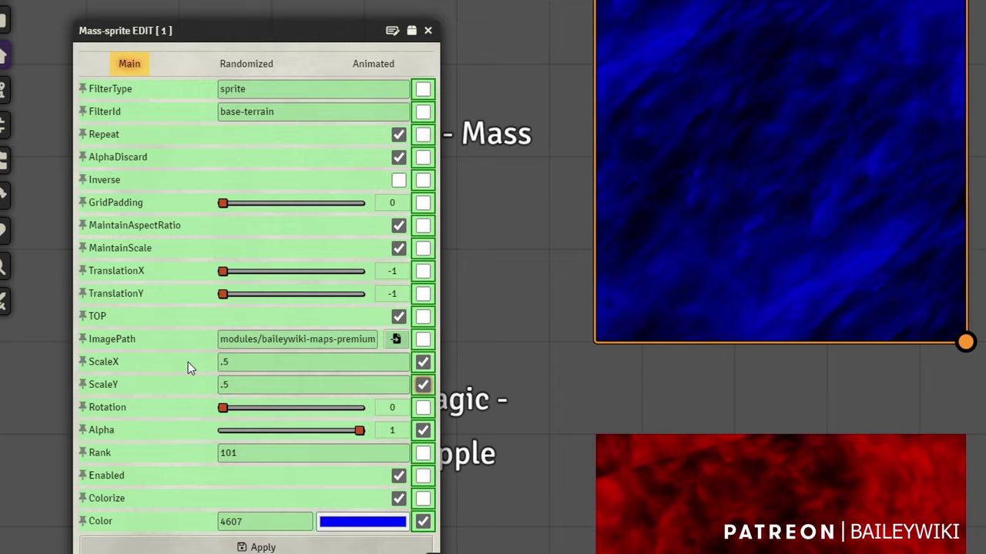
key(Tab)
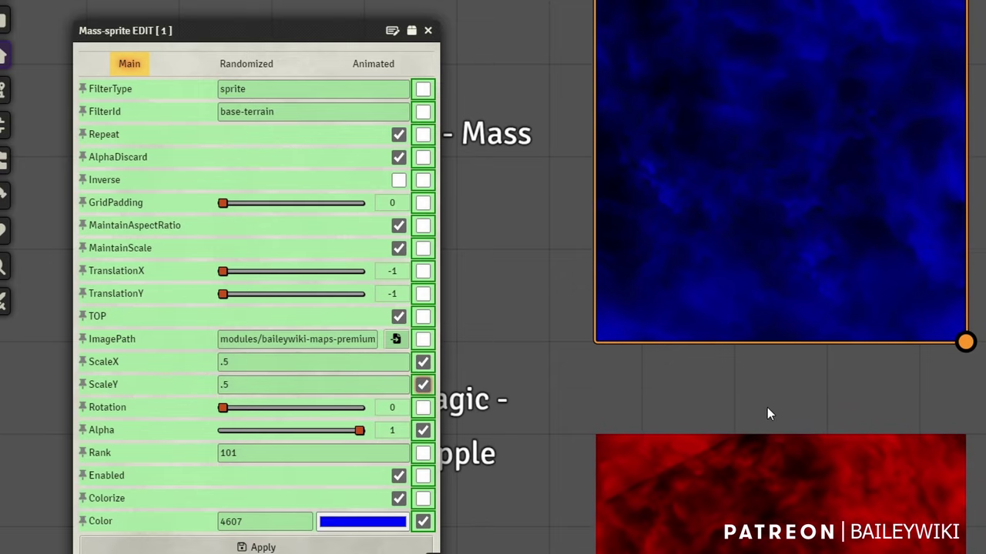
drag(549, 254, 556, 326)
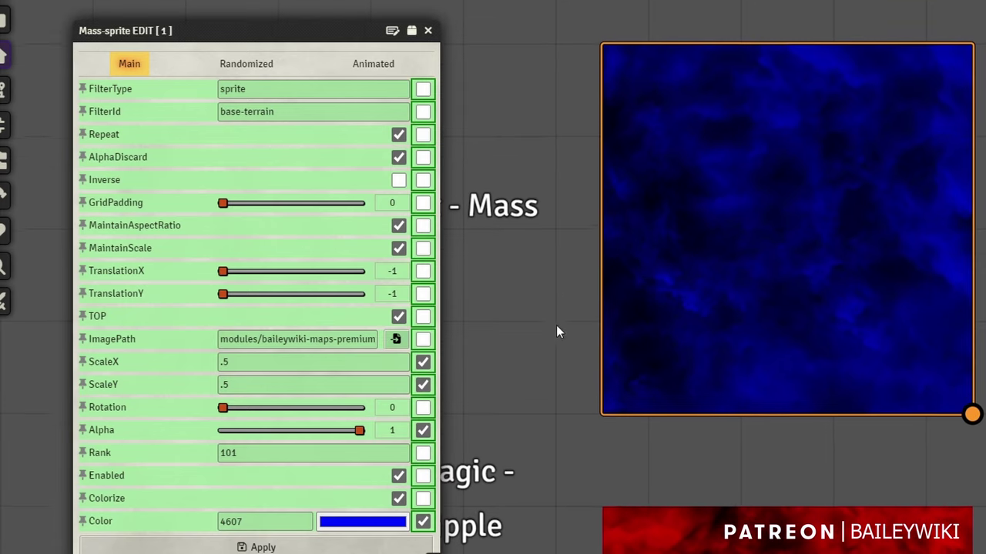
scroll(793, 204, up, 2)
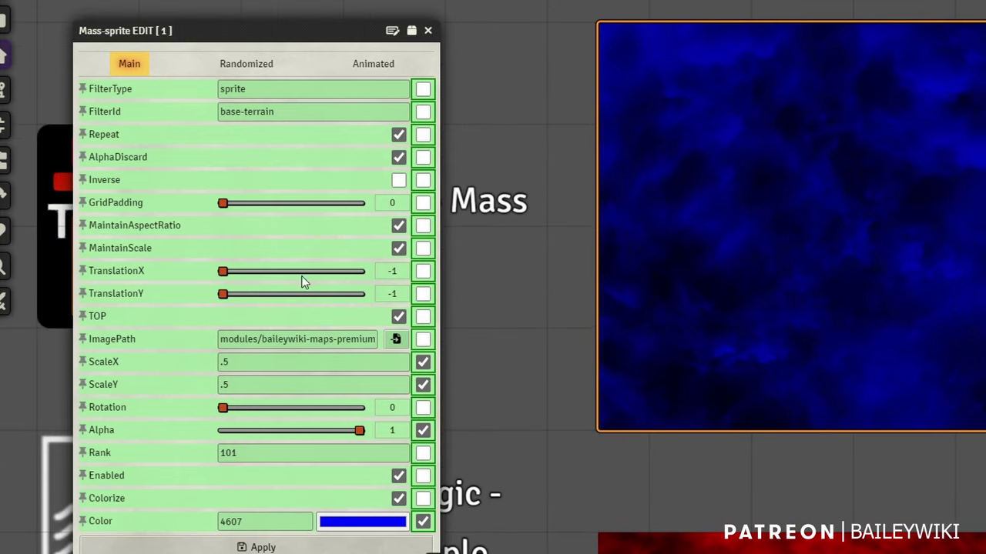
In the filter's rotation animation, try LoopDuration values of 4000 and 400000, and set it back to 40000
click(374, 64)
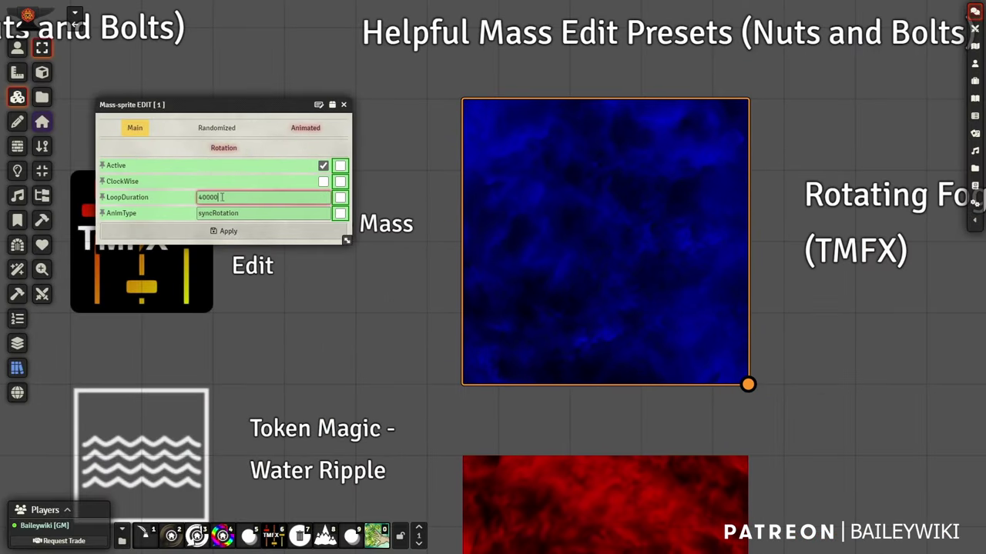
key(Tab)
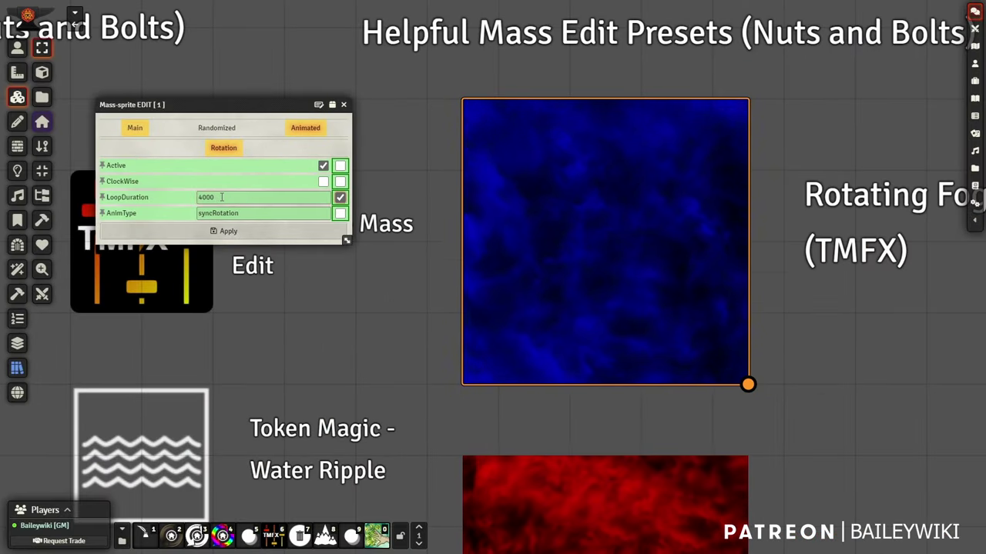
click(221, 197)
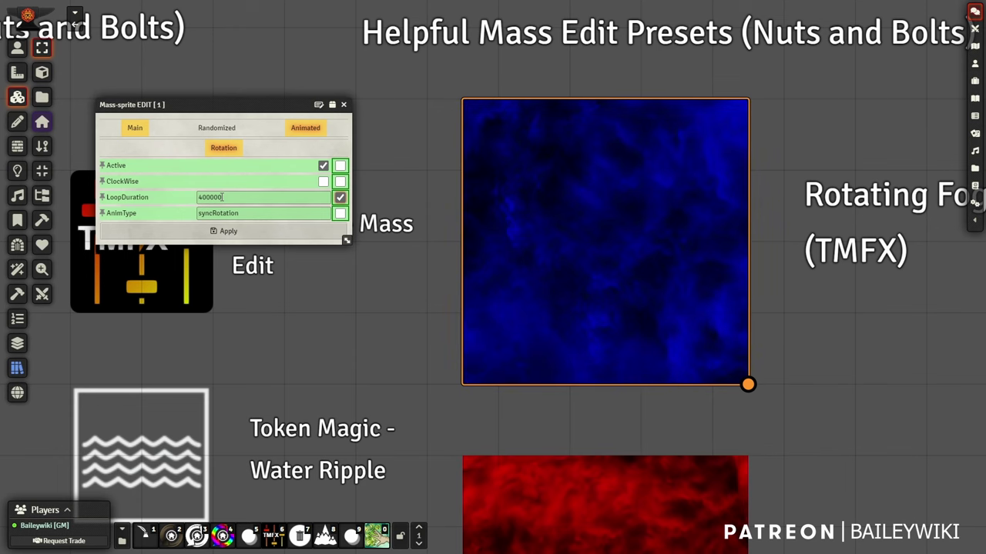
scroll(544, 151, up, 2)
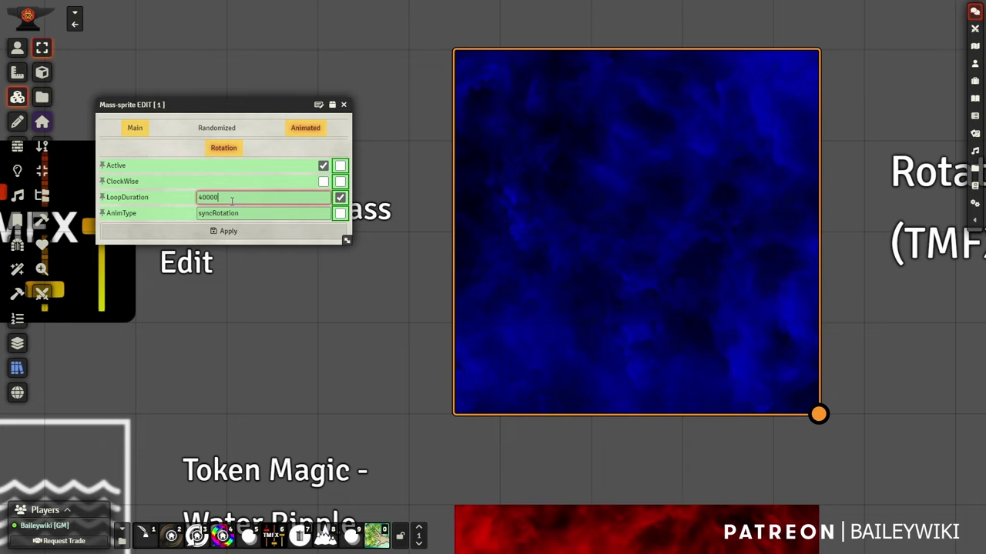
Apply the filter changes and close both TMFX Filter Editor windows
click(251, 231)
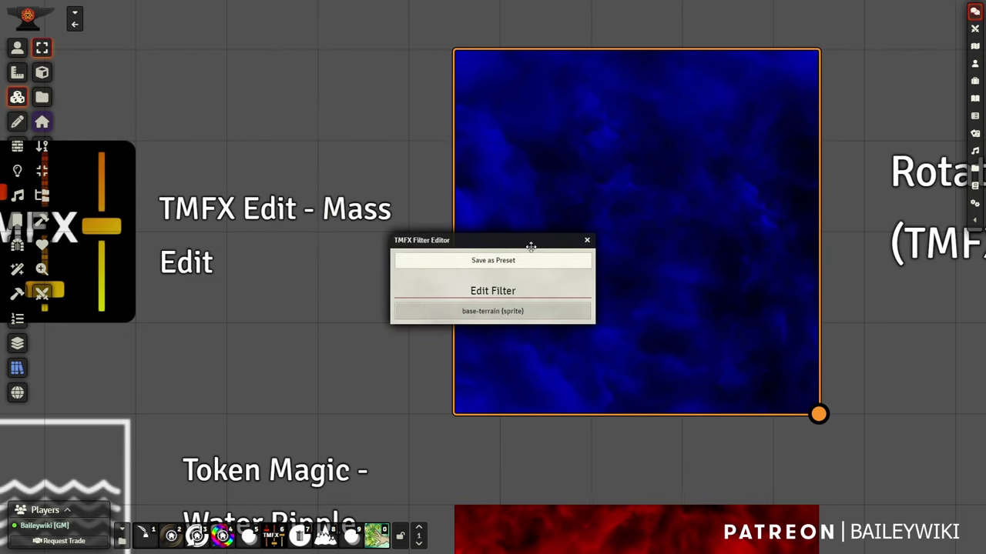
drag(509, 243, 345, 214)
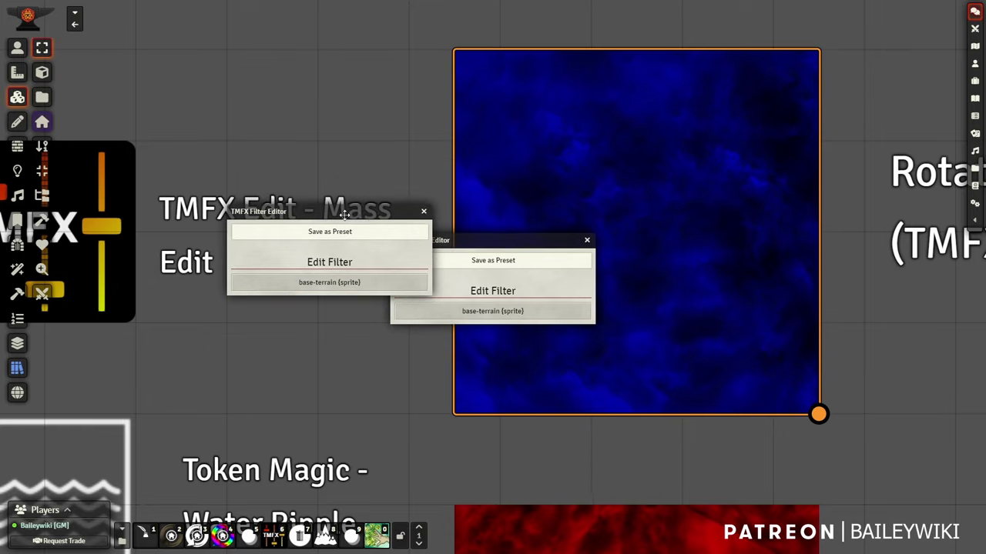
click(422, 211)
click(587, 240)
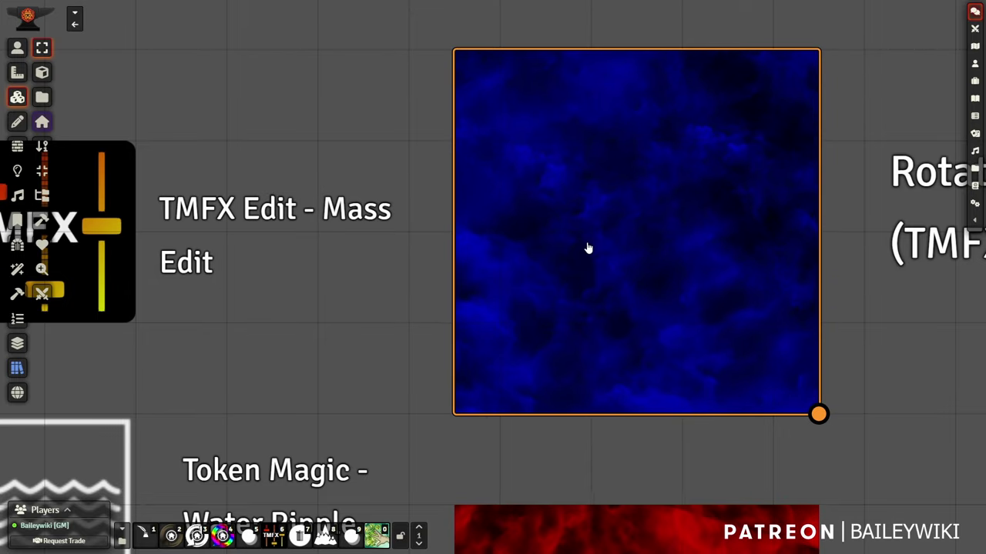
Compare the motion of the red Tile Scroll tile with the blue Rotating Fog tile, selecting each one in turn
scroll(299, 363, down, 2)
scroll(298, 364, down, 3)
drag(294, 300, 242, 128)
scroll(314, 297, up, 8)
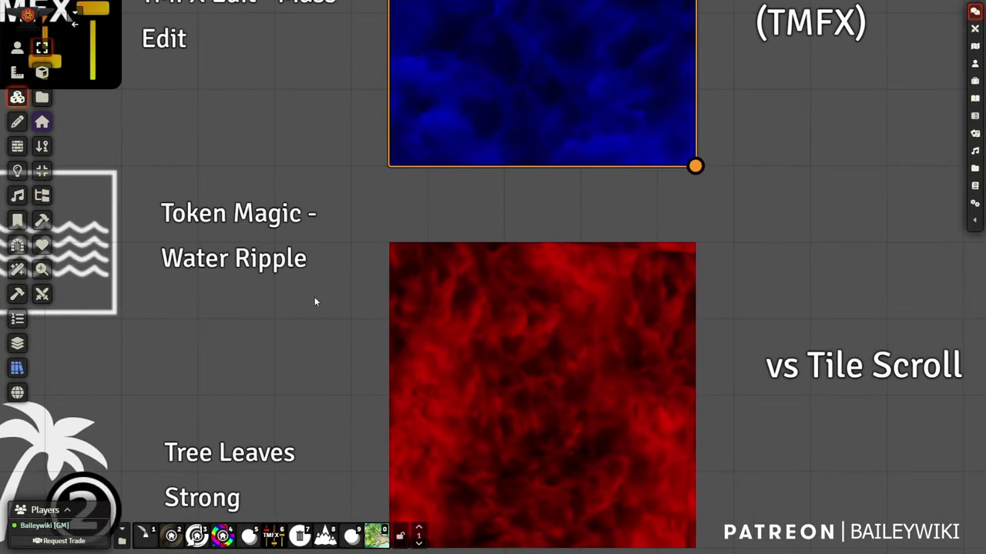
drag(331, 343, 248, 235)
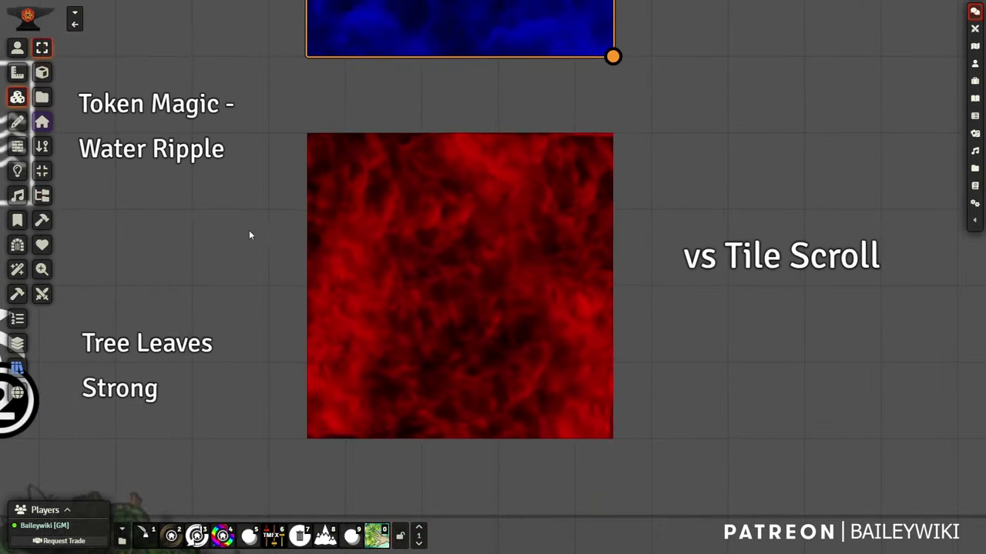
click(458, 251)
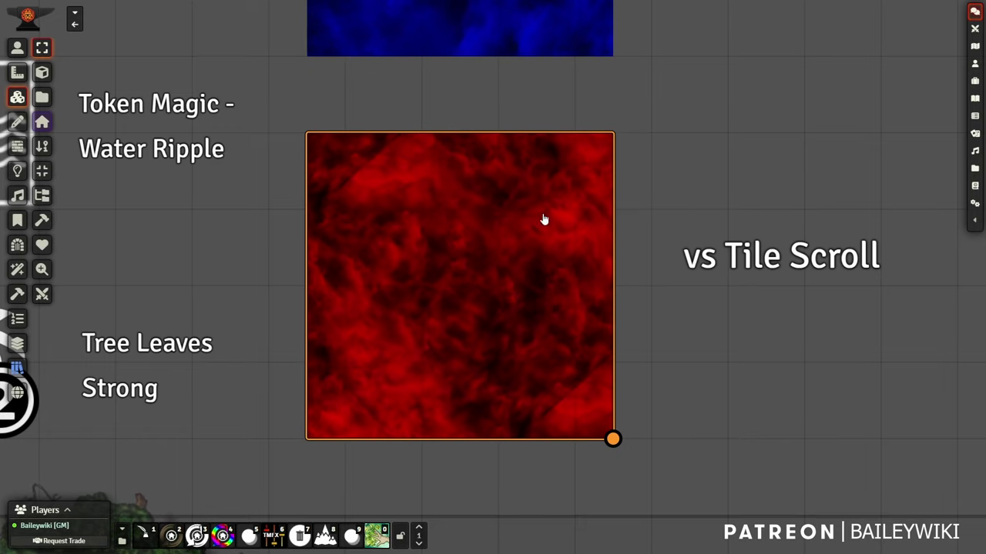
drag(703, 131, 704, 229)
drag(671, 87, 710, 286)
scroll(708, 286, down, 5)
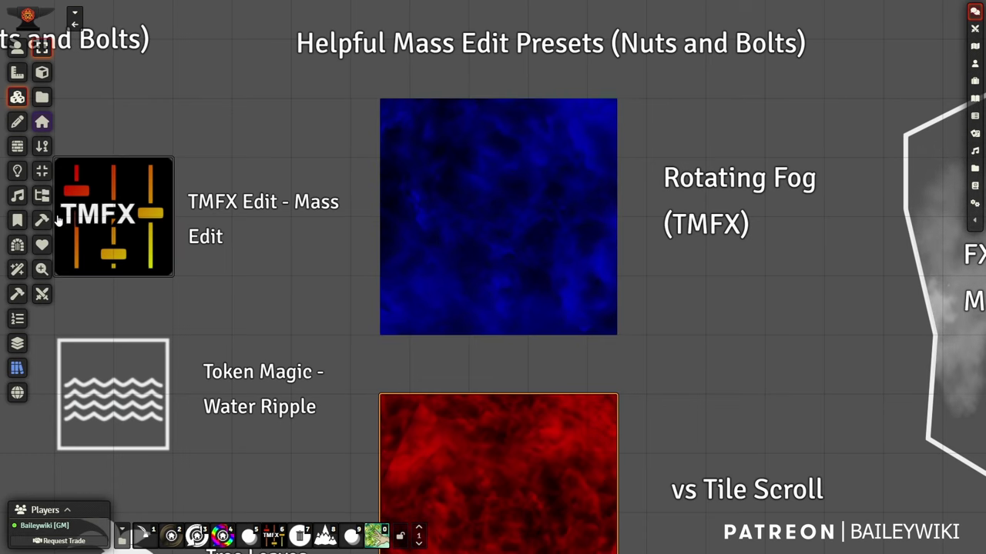
click(493, 207)
drag(399, 357, 412, 300)
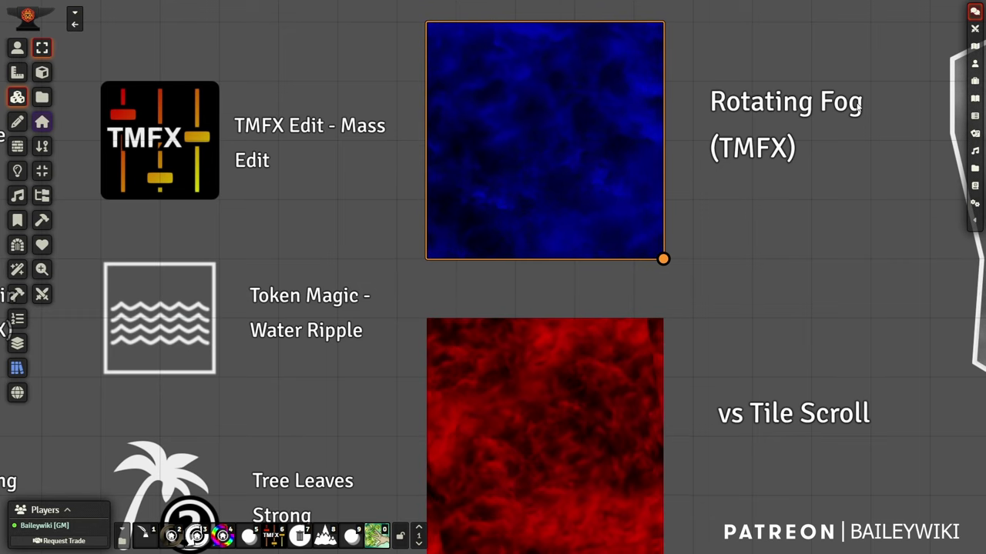
Search the Mass Edit presets for "rotat" to locate the Rotating Fog preset, and close the preset browser
drag(710, 184, 700, 304)
scroll(700, 303, down, 7)
drag(409, 408, 492, 293)
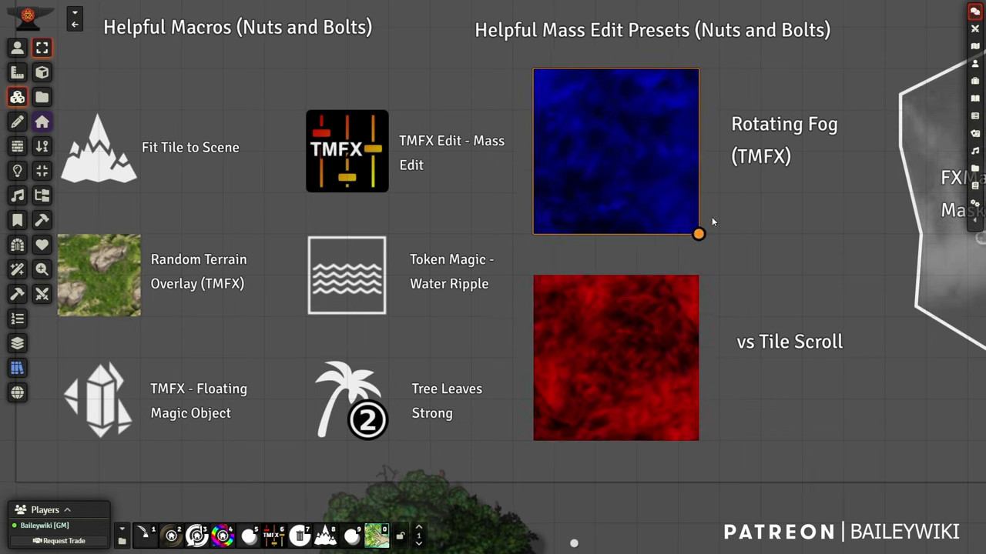
click(17, 369)
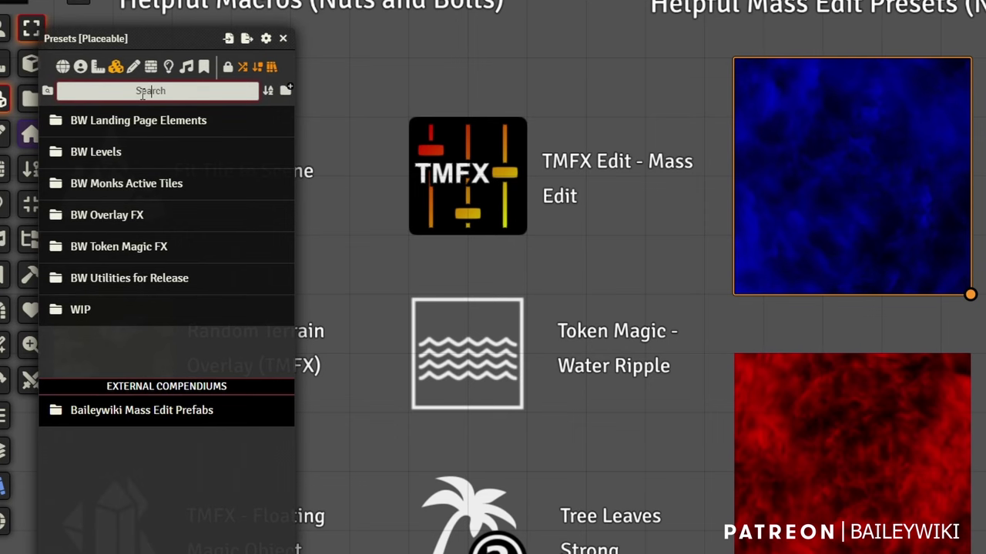
text(rotat)
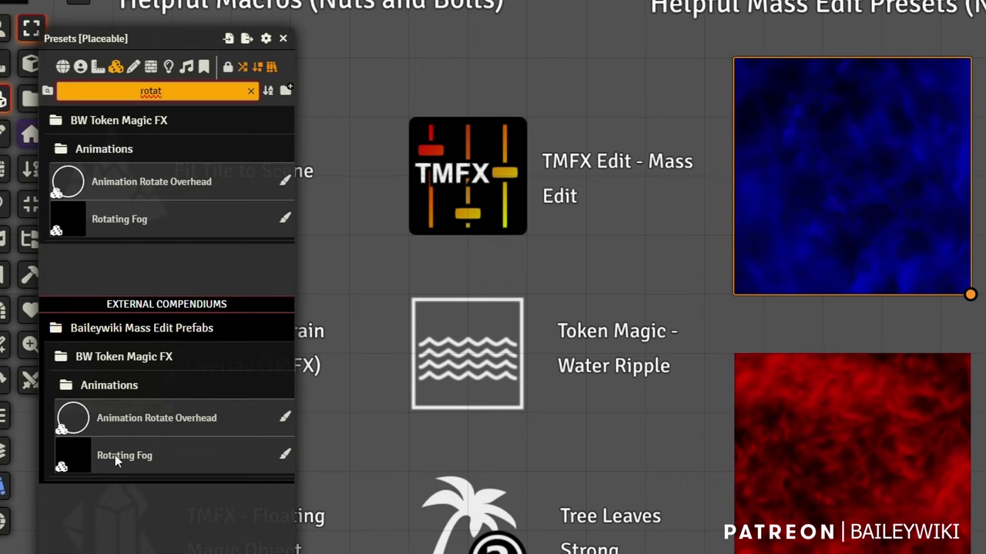
click(283, 38)
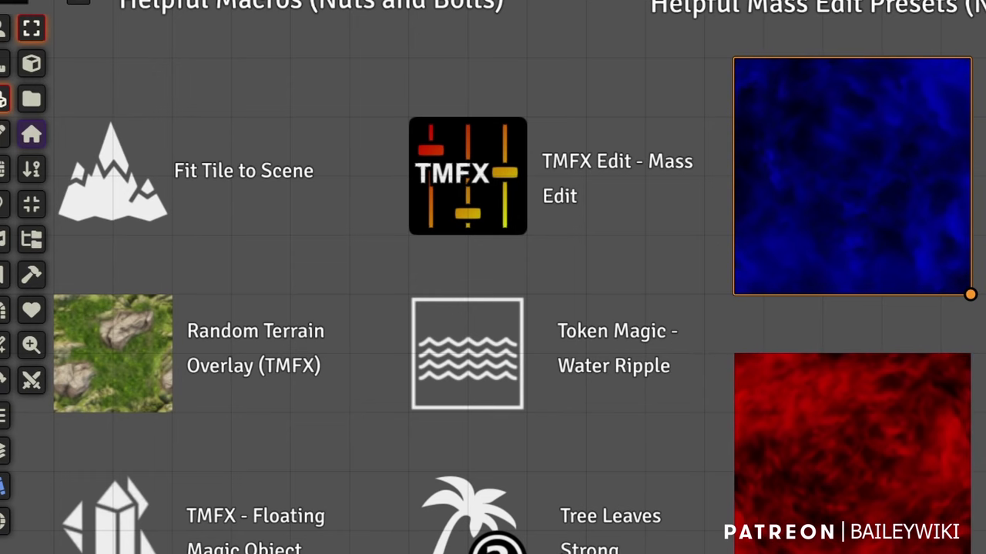
Examine the animated tree tile beneath the Tree Leaves Strong macro, up close and in relation to the macro section
drag(724, 425, 590, 367)
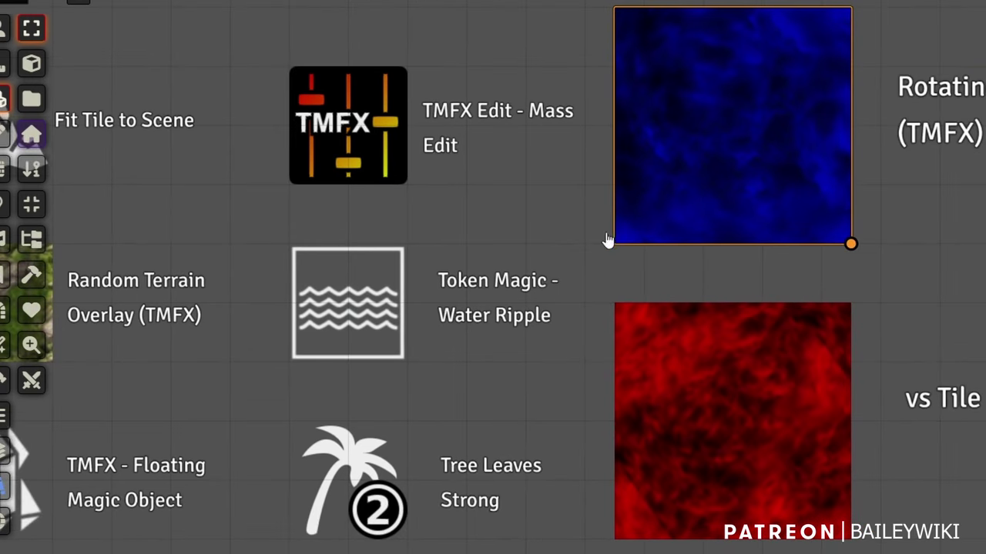
drag(553, 407, 631, 153)
drag(602, 362, 615, 302)
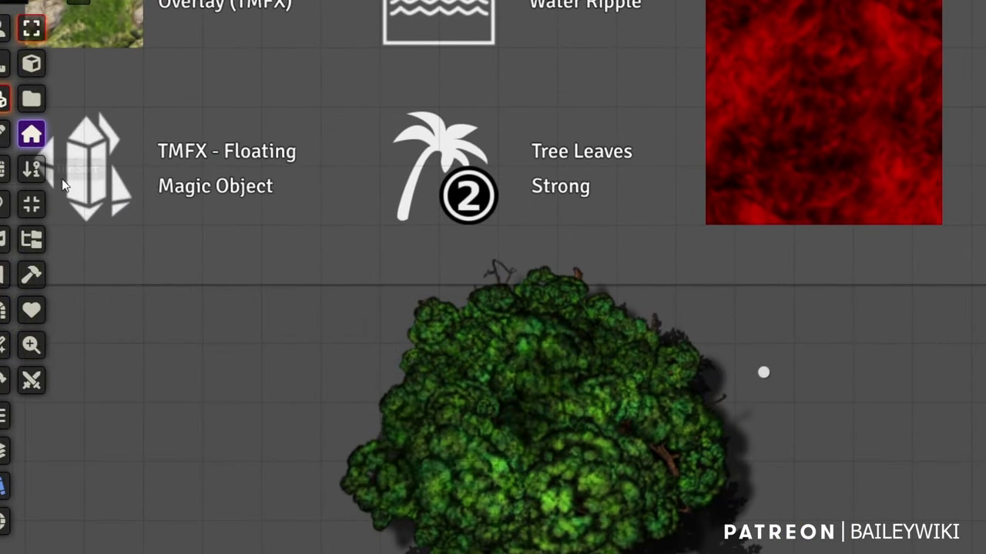
scroll(262, 364, up, 9)
drag(873, 388, 985, 164)
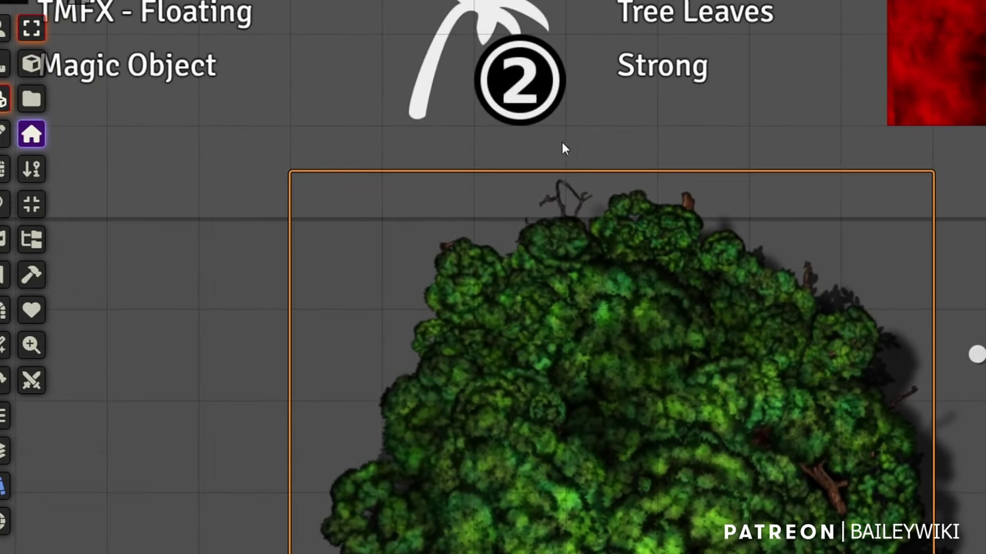
scroll(865, 380, down, 5)
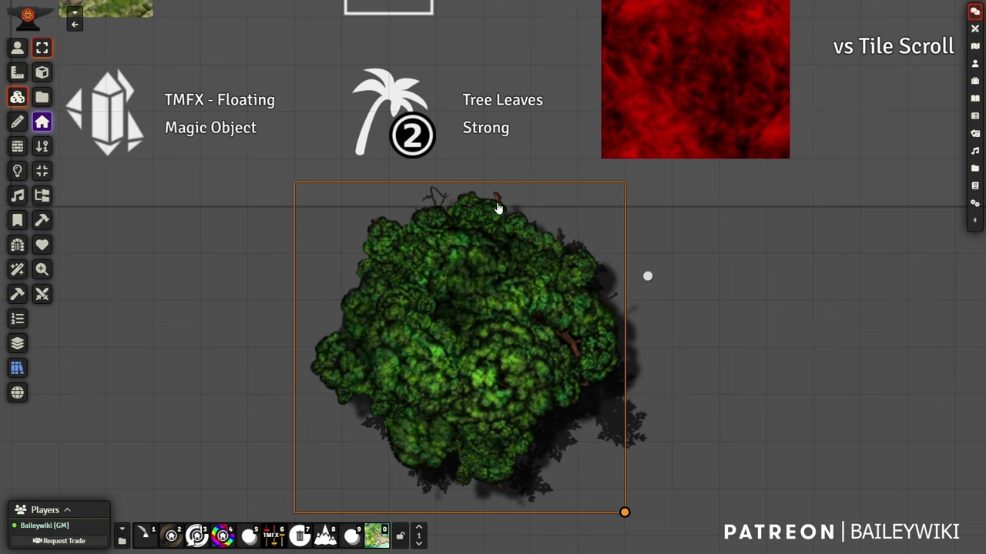
scroll(501, 209, down, 3)
drag(507, 209, 512, 237)
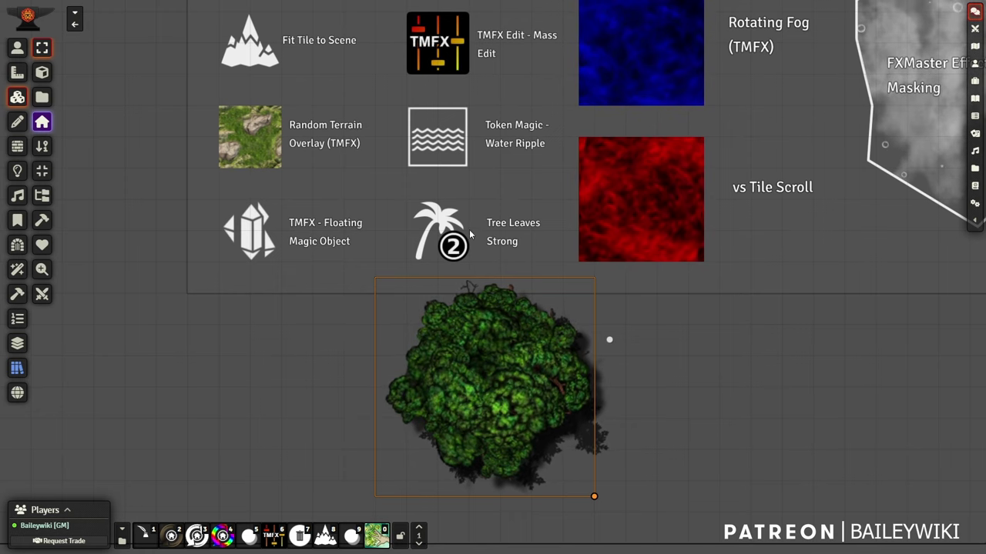
Go to the FXMaster masking example, invert the particle effect mask from the effect controls, and invert it back
drag(801, 341, 466, 432)
drag(458, 357, 318, 474)
scroll(299, 325, up, 1)
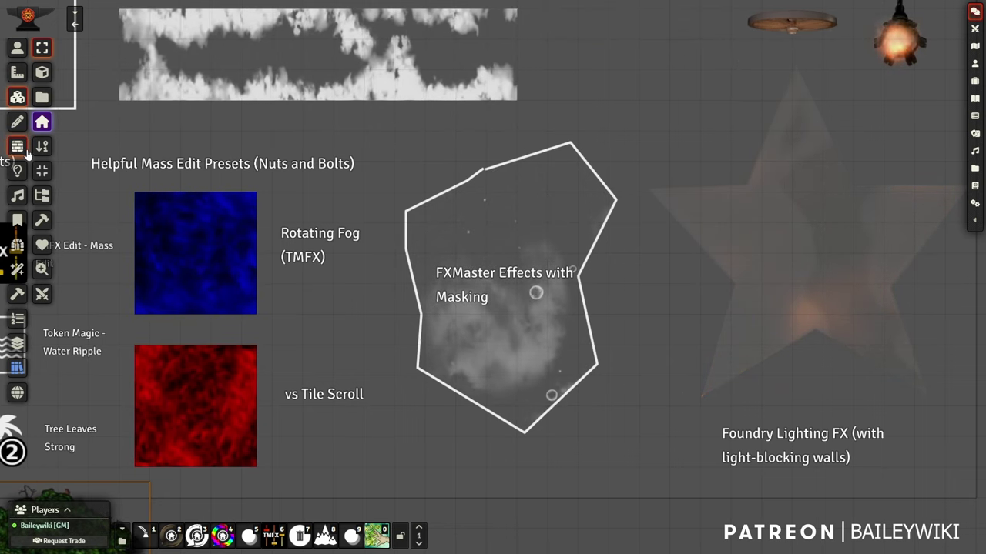
click(17, 270)
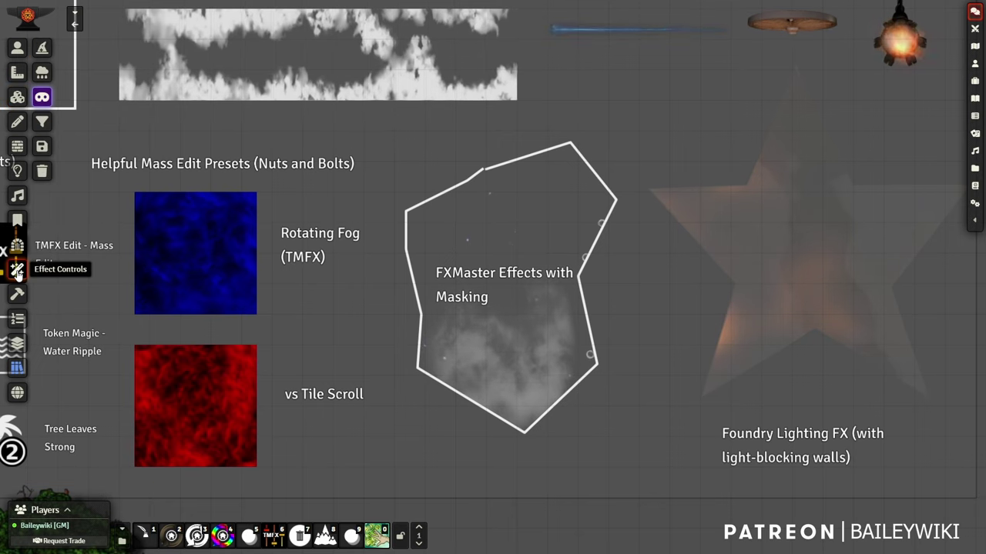
click(42, 98)
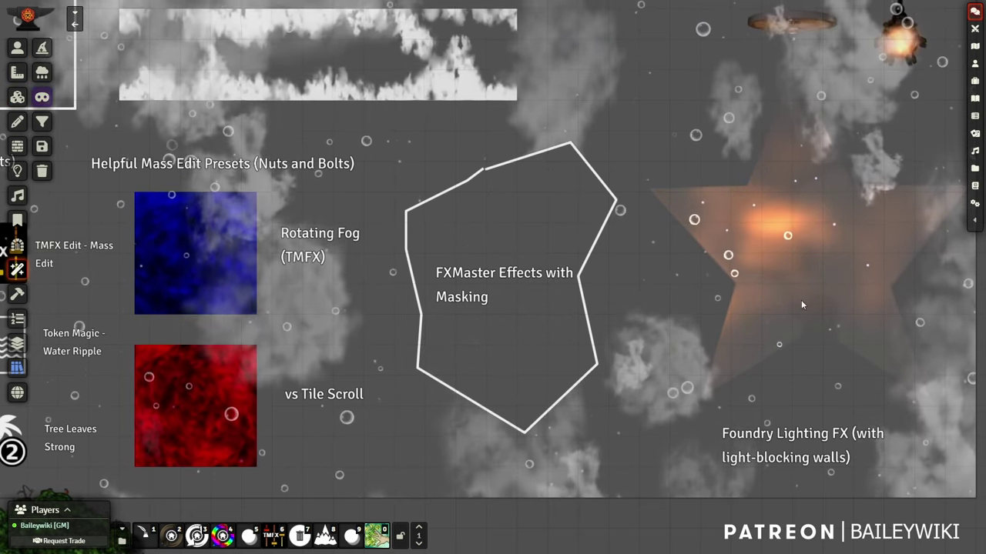
click(41, 97)
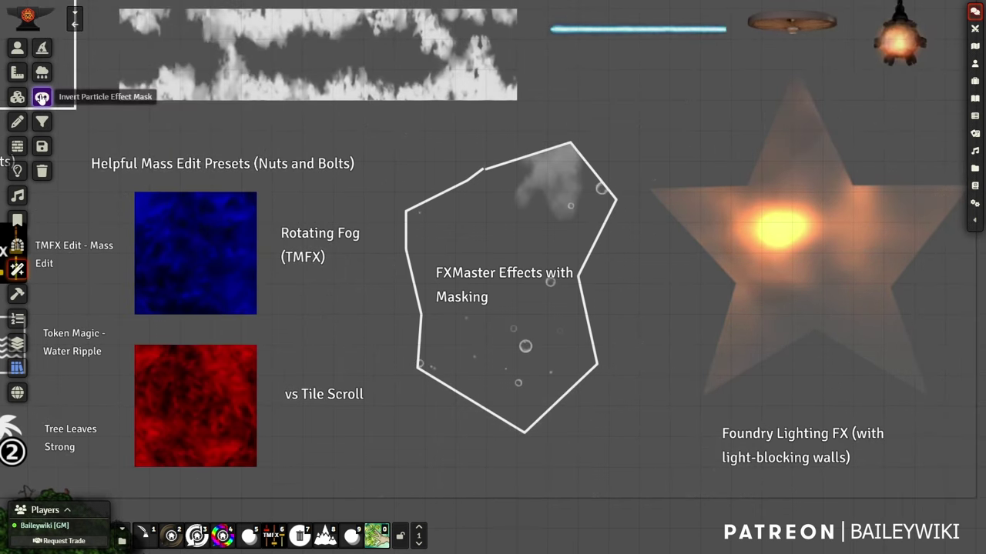
Select the polygon around the FXMaster masking label, toggle its effect mask off and on again, and deselect it
click(17, 121)
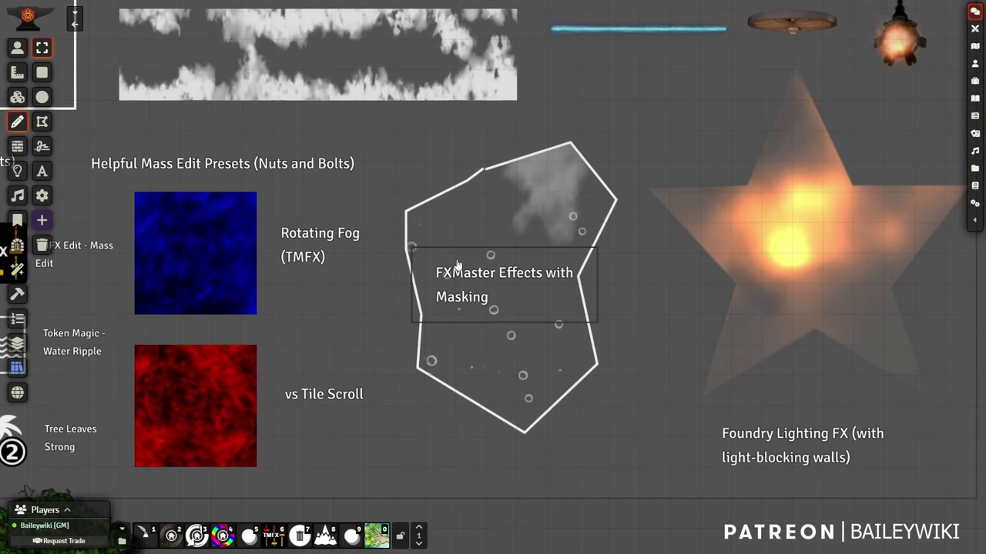
click(480, 199)
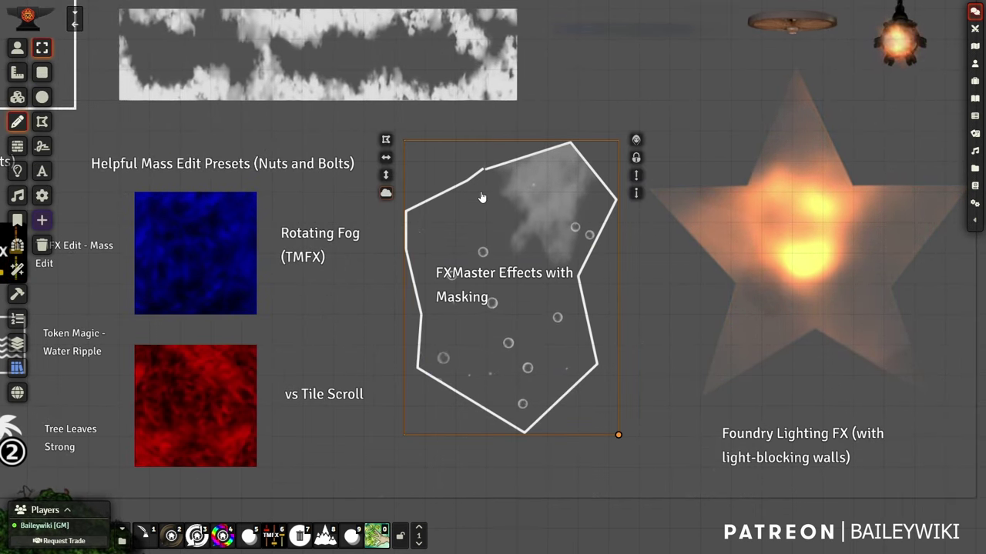
click(385, 192)
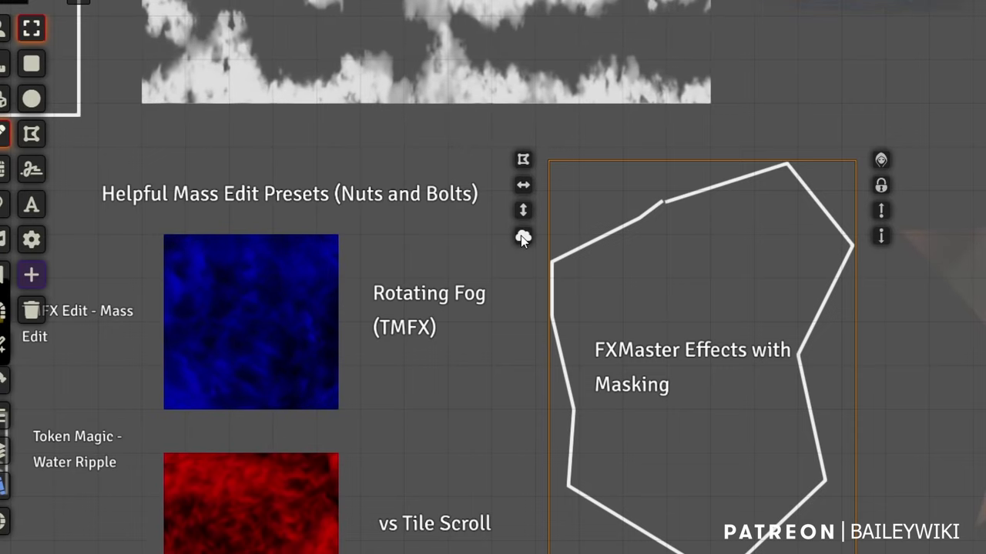
click(522, 236)
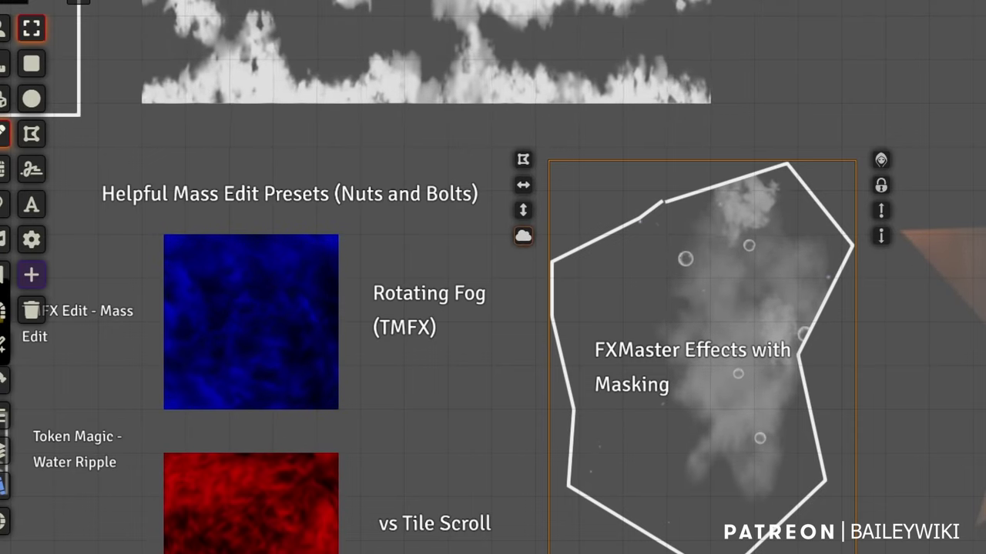
click(483, 401)
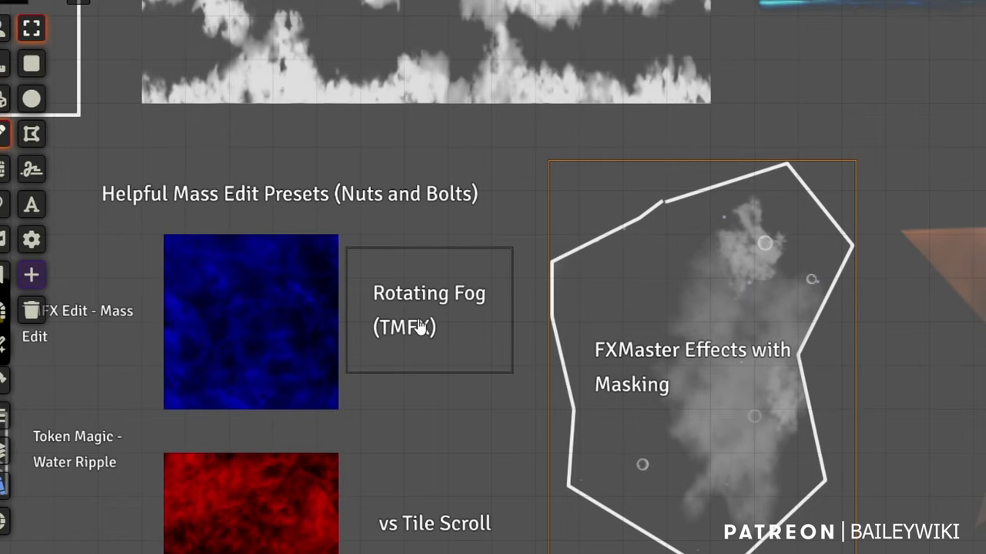
Open the configuration of the ambient light at the centre of the star
scroll(855, 383, down, 5)
drag(855, 382, 649, 418)
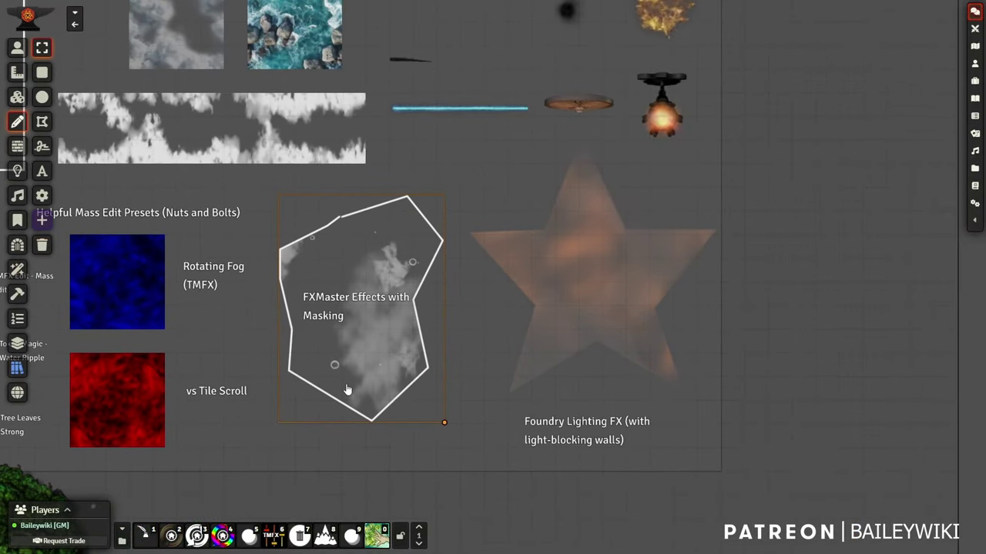
scroll(317, 262, up, 4)
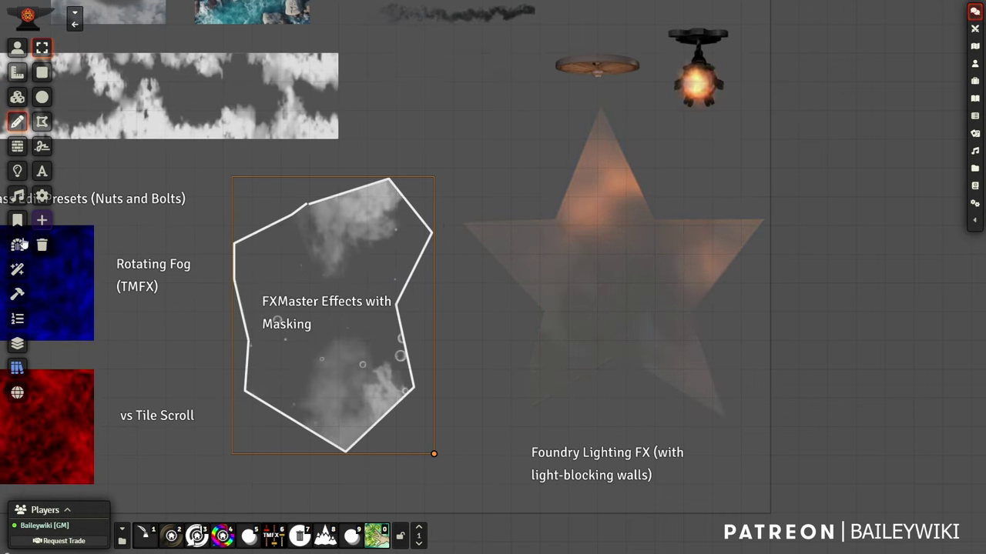
click(17, 170)
scroll(472, 299, up, 5)
scroll(472, 299, up, 4)
drag(473, 298, 342, 295)
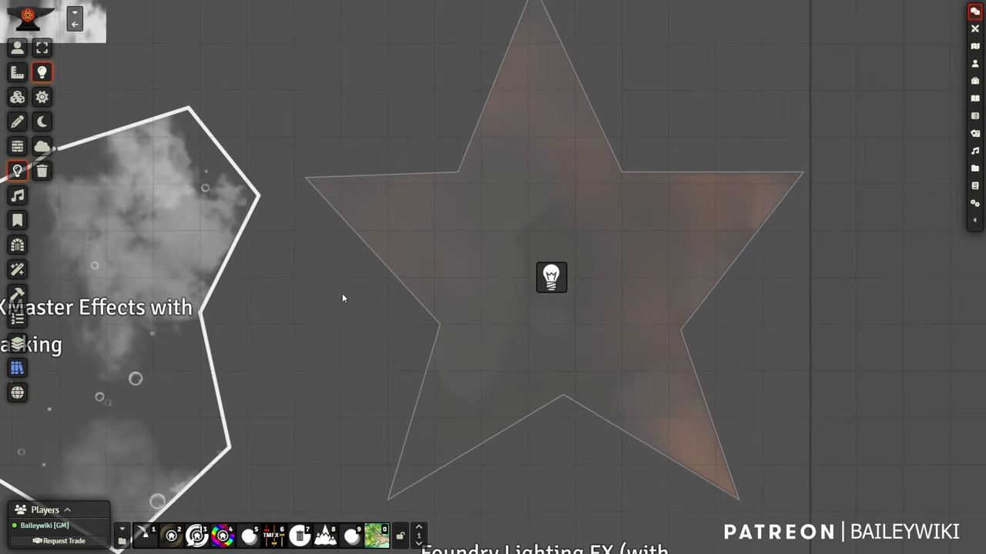
mouse_move(554, 279)
mouse_down()
mouse_move(587, 268)
mouse_move(540, 291)
mouse_move(550, 276)
mouse_up()
double_click(551, 274)
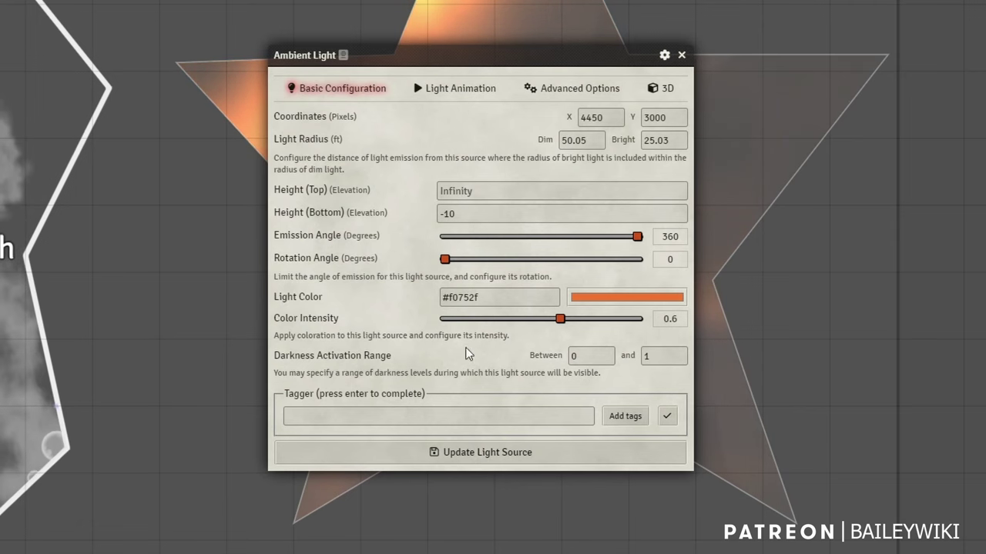
Review the star light's animation and advanced options, including the wall constraint, and close its configuration
click(452, 89)
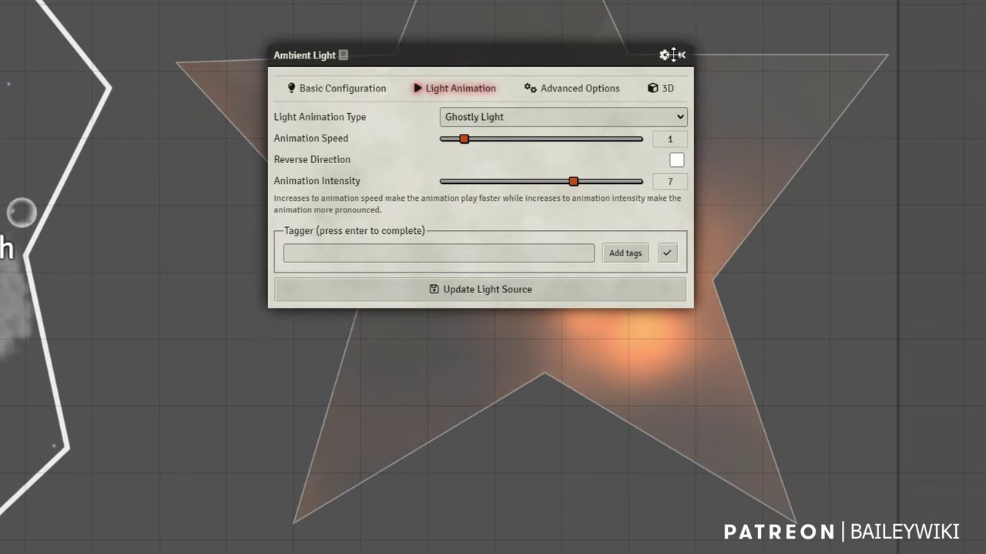
click(583, 89)
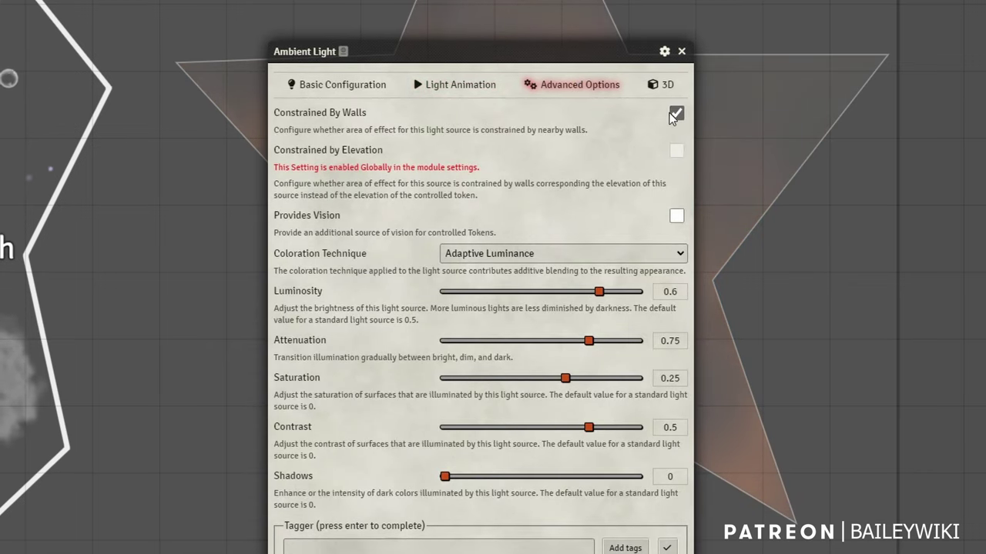
click(682, 52)
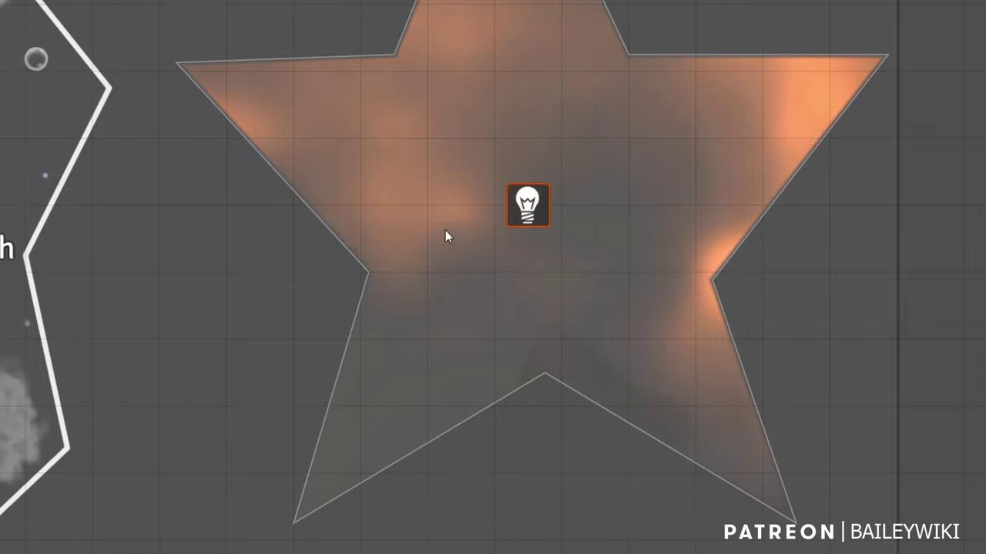
Set the Light Restriction of the wall along the star's top point to Normal and update the wall
scroll(307, 158, down, 1)
scroll(396, 182, up, 3)
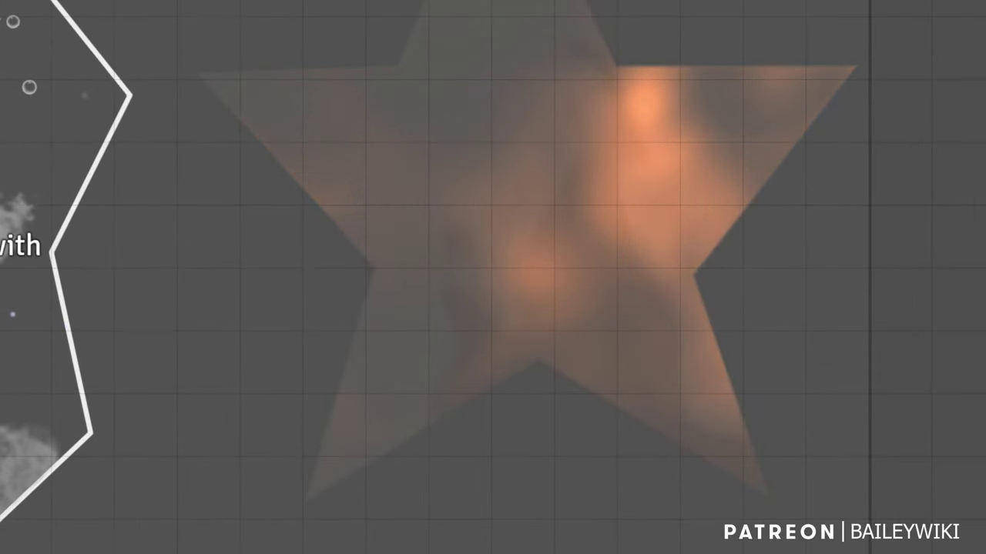
scroll(394, 90, up, 5)
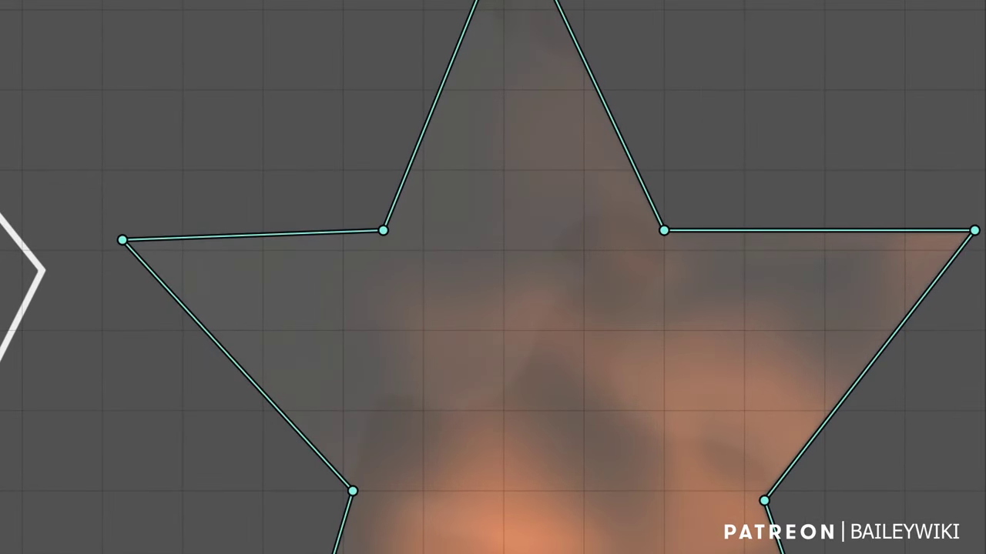
double_click(611, 121)
click(455, 222)
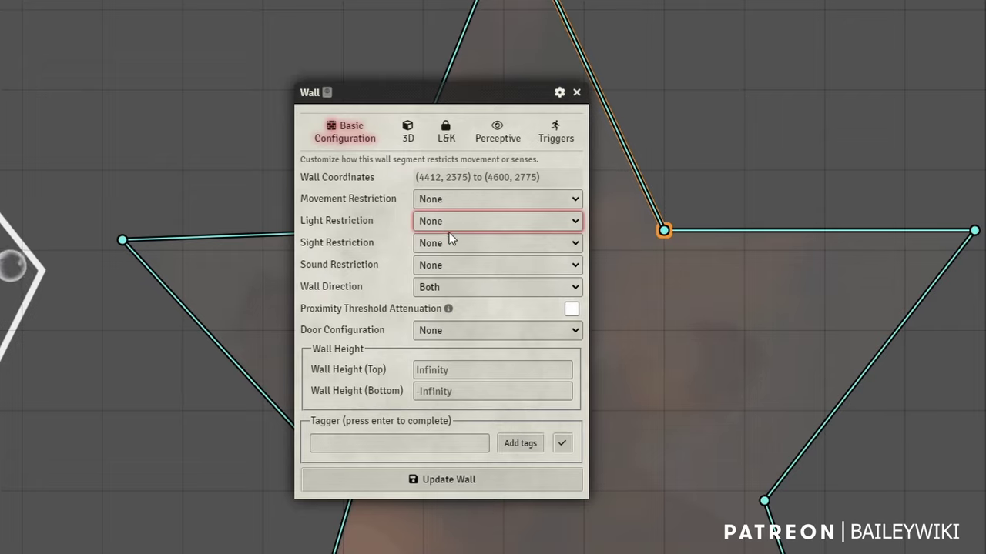
click(456, 222)
click(444, 263)
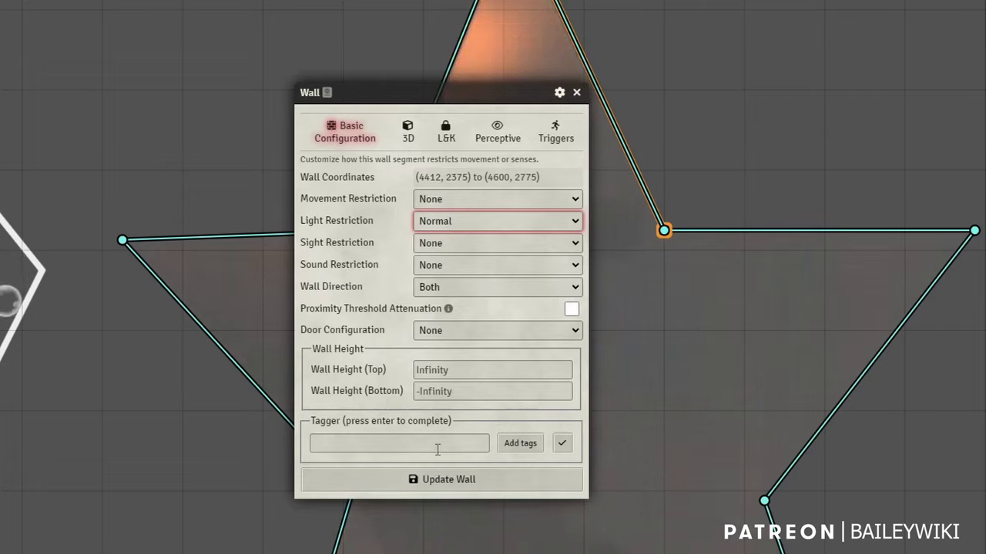
click(446, 480)
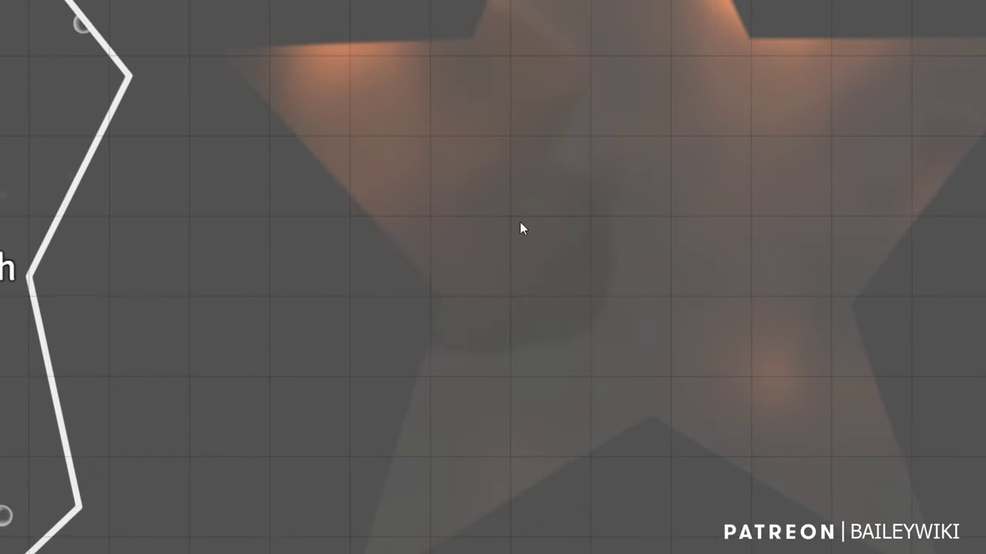
Switch from the Animation Lab scene to The Gauntlet (Lava) scene
scroll(519, 222, down, 12)
drag(408, 263, 650, 336)
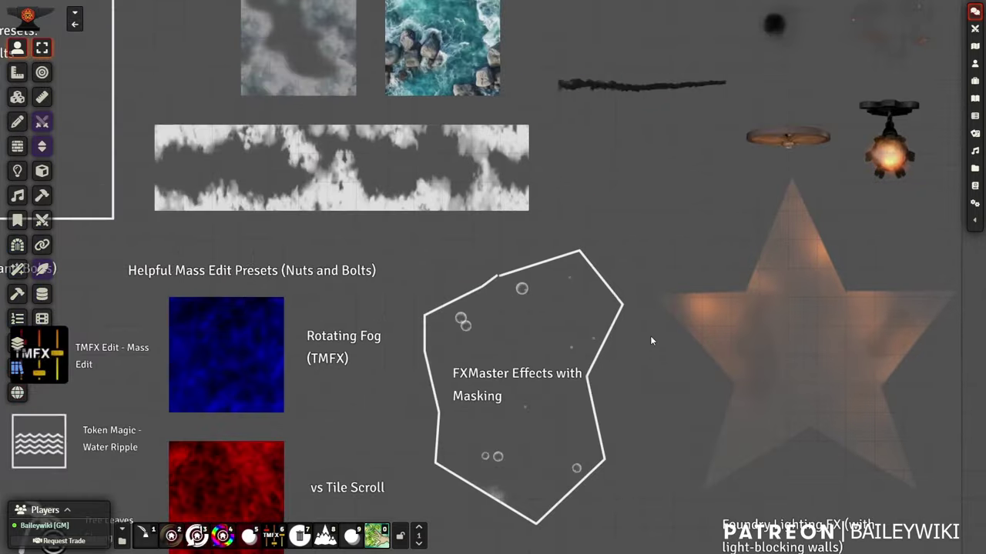
scroll(650, 336, down, 10)
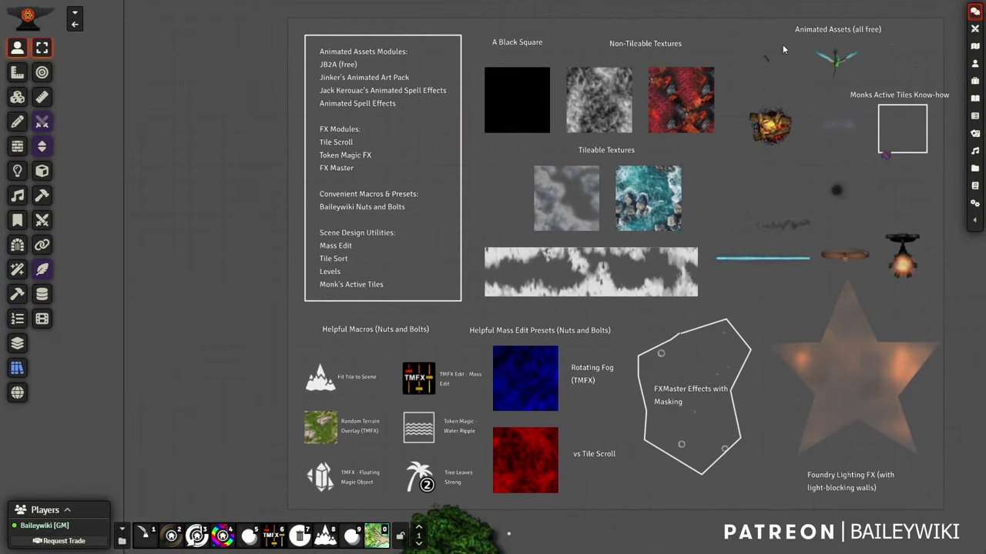
drag(777, 293, 729, 246)
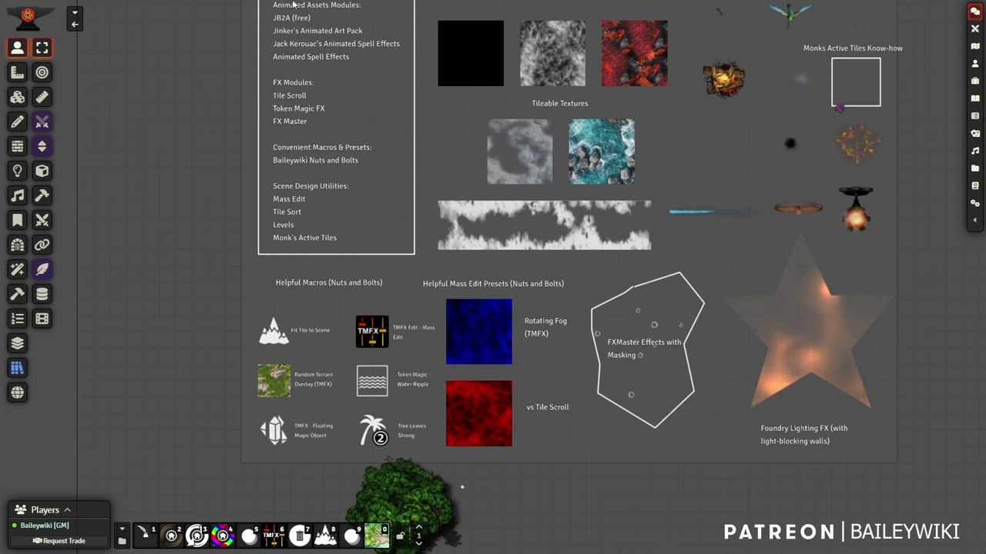
click(74, 18)
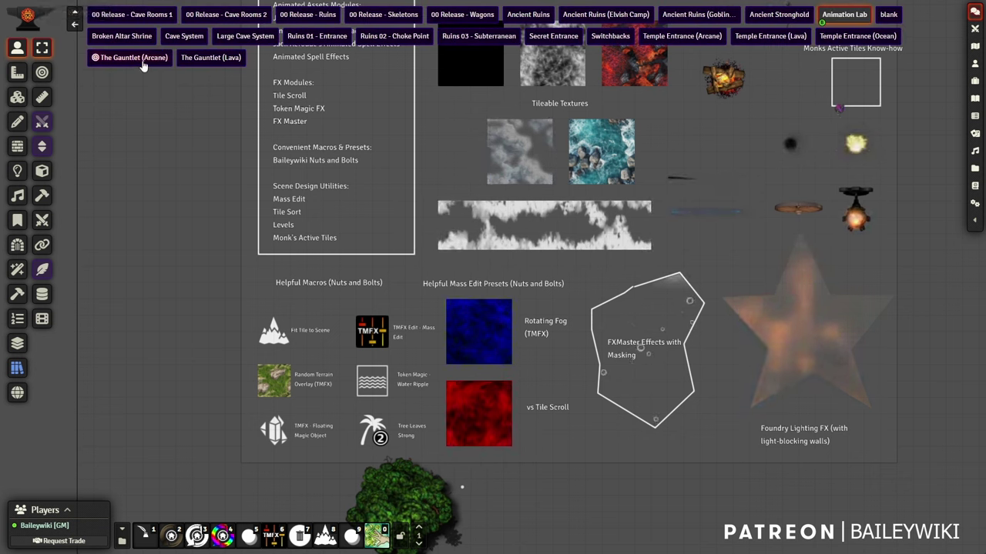
click(108, 66)
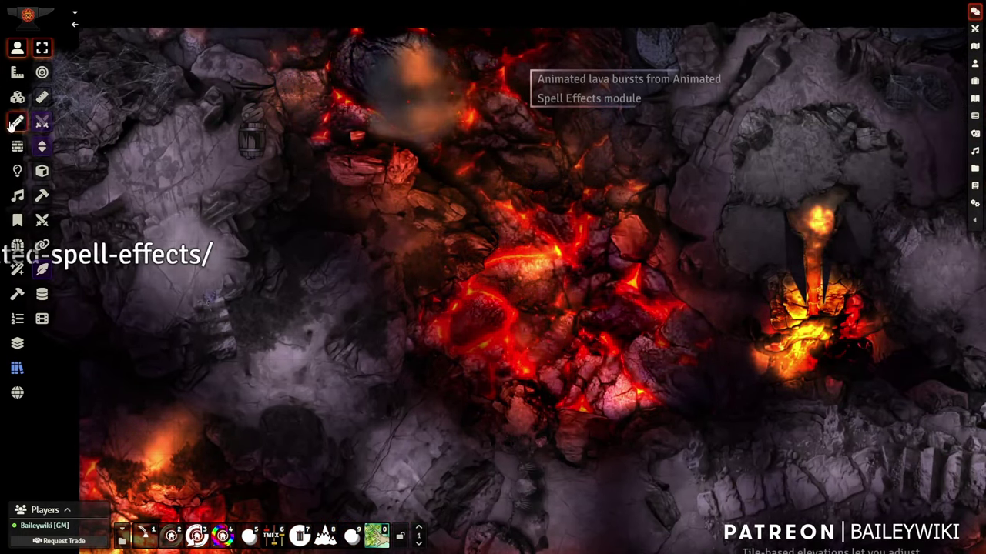
Switch to editing foreground tiles in the lava scene
click(17, 97)
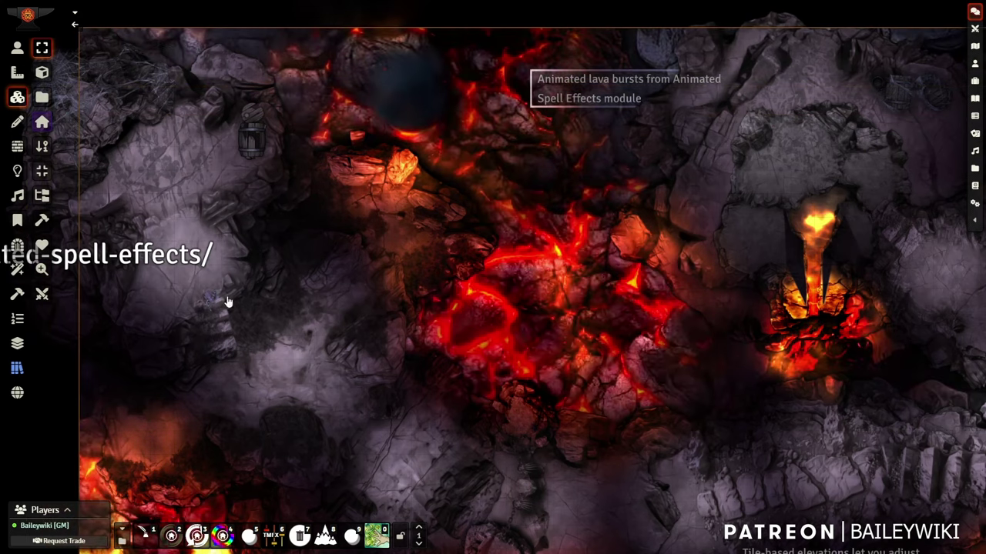
click(41, 122)
scroll(768, 154, down, 5)
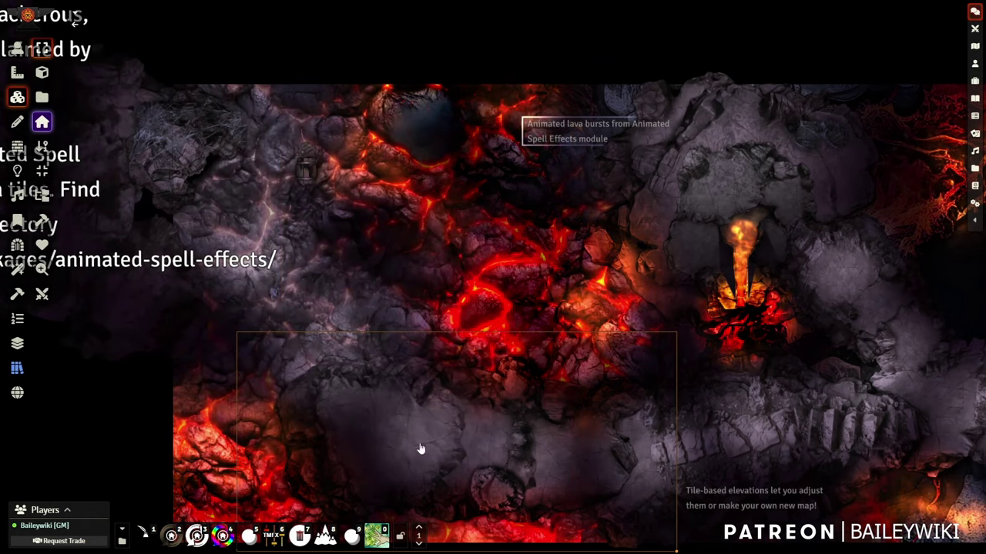
Move the raised rock and stair tiles away from their places on the lava map, and undo the moves
drag(696, 455, 341, 347)
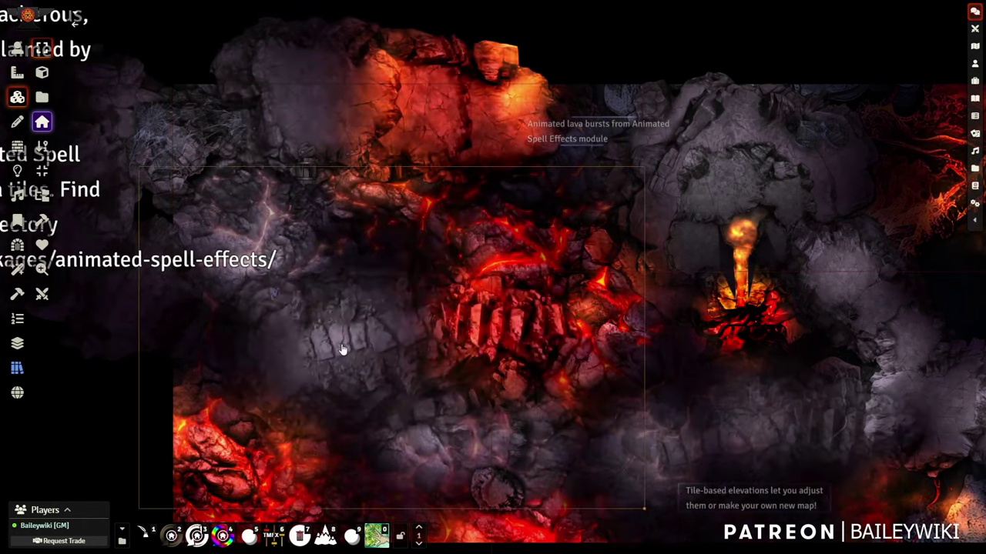
key(ctrl+z)
key(ctrl+z)
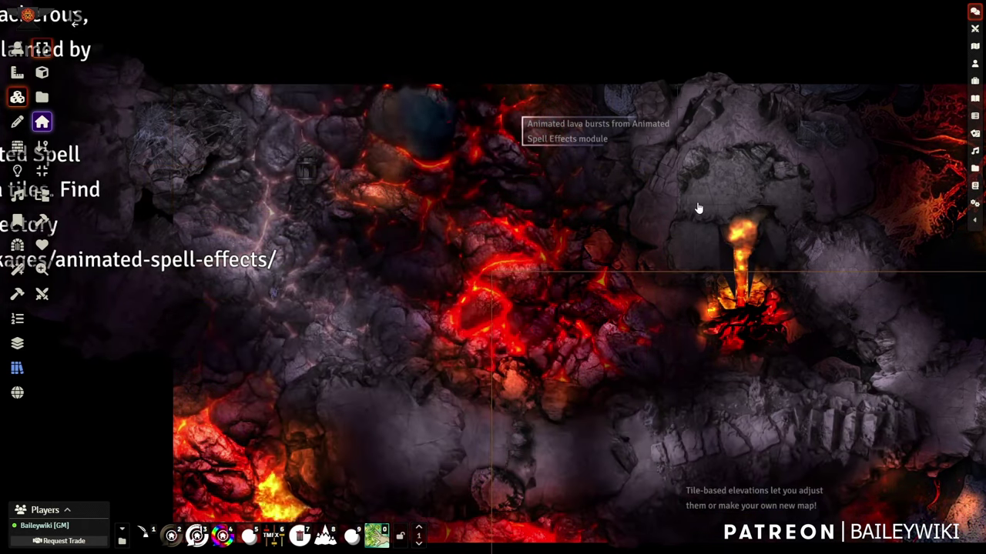
key(ctrl+z)
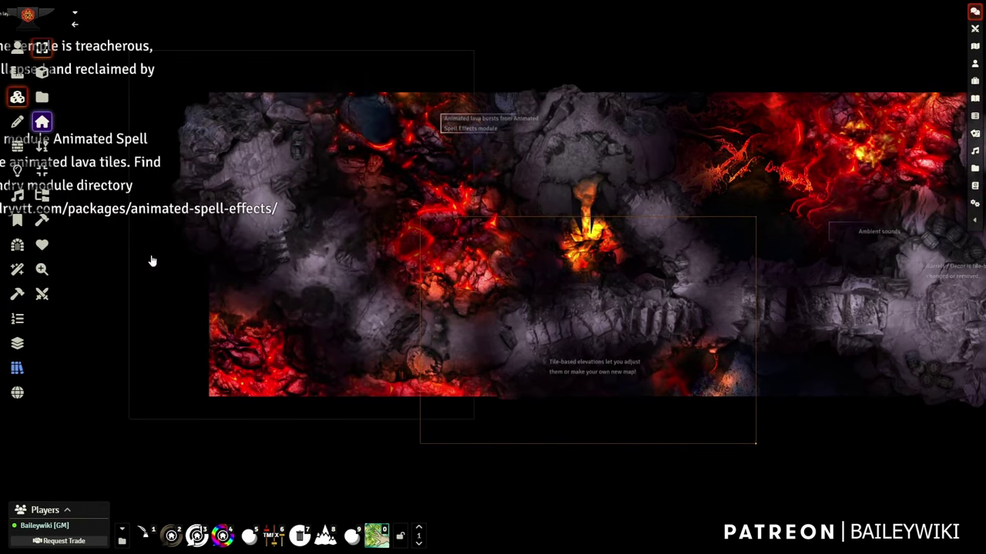
Open the rock tile's configuration, review its Levels heights and Overhead options, and close it
double_click(538, 324)
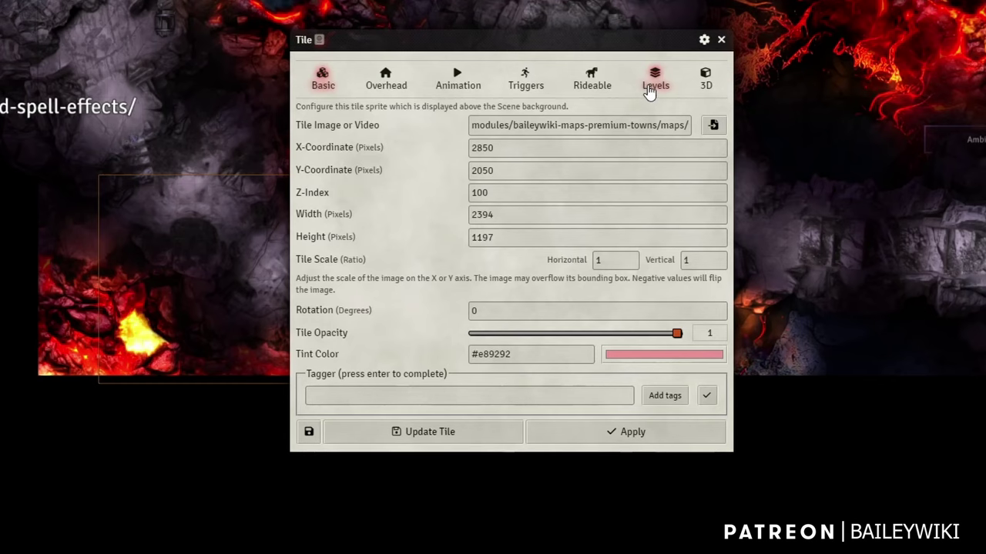
click(636, 193)
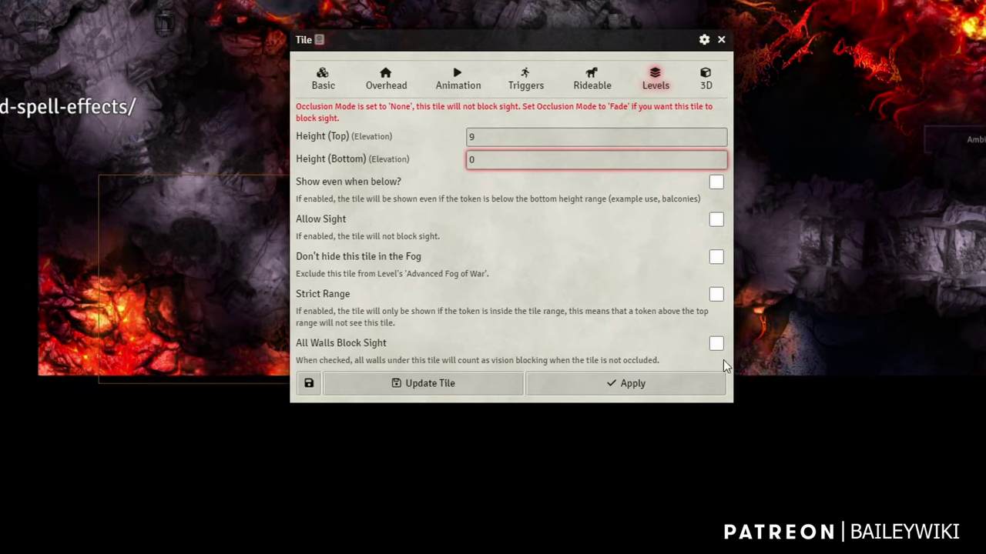
click(368, 74)
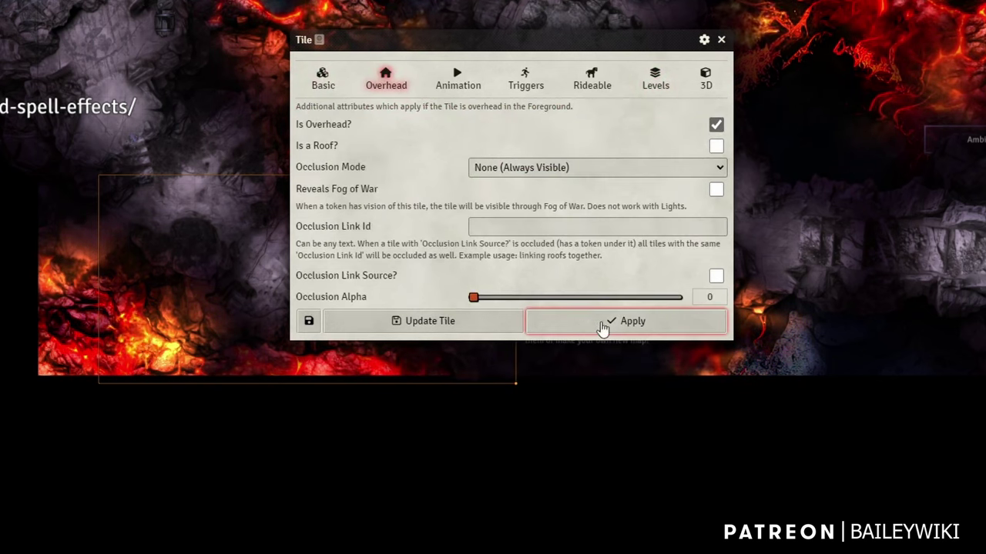
click(721, 39)
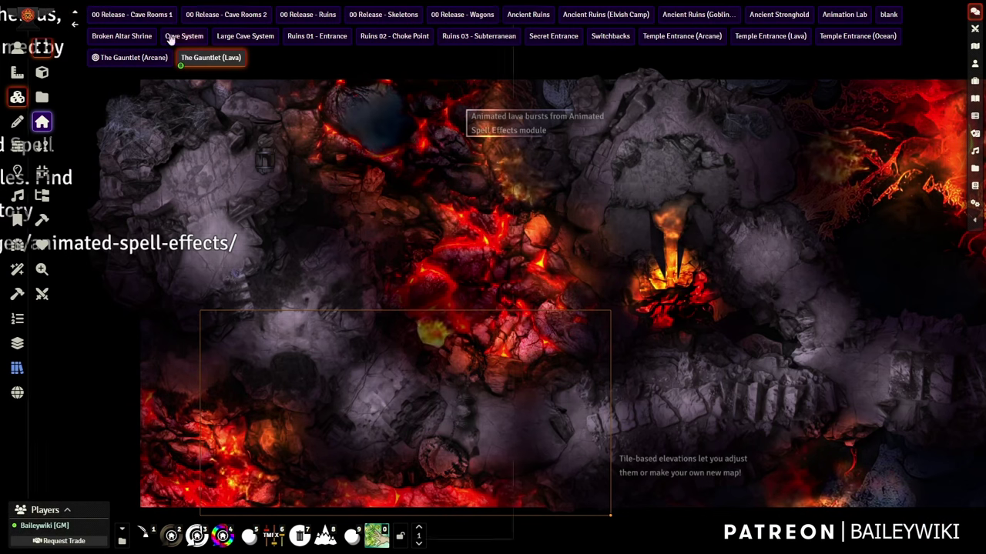
Open the scene configuration of The Gauntlet (Lava), review its background elevation, and move the dialog aside
right_click(205, 62)
click(205, 93)
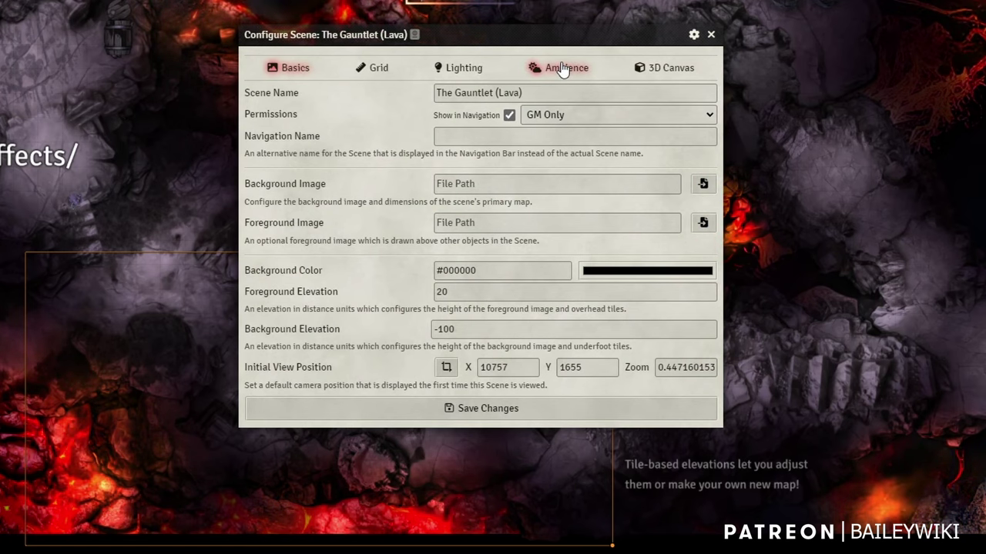
click(570, 69)
click(321, 72)
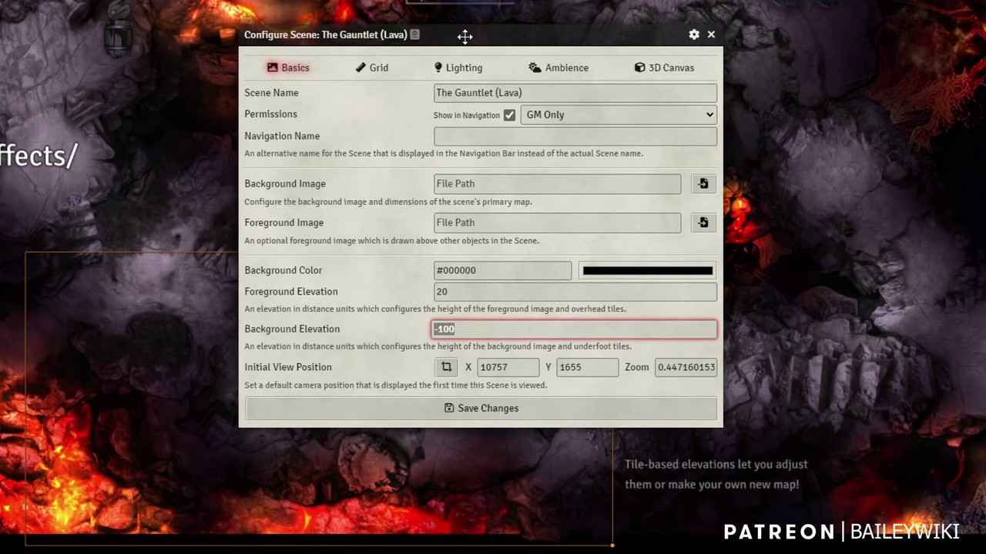
drag(464, 35, 780, 165)
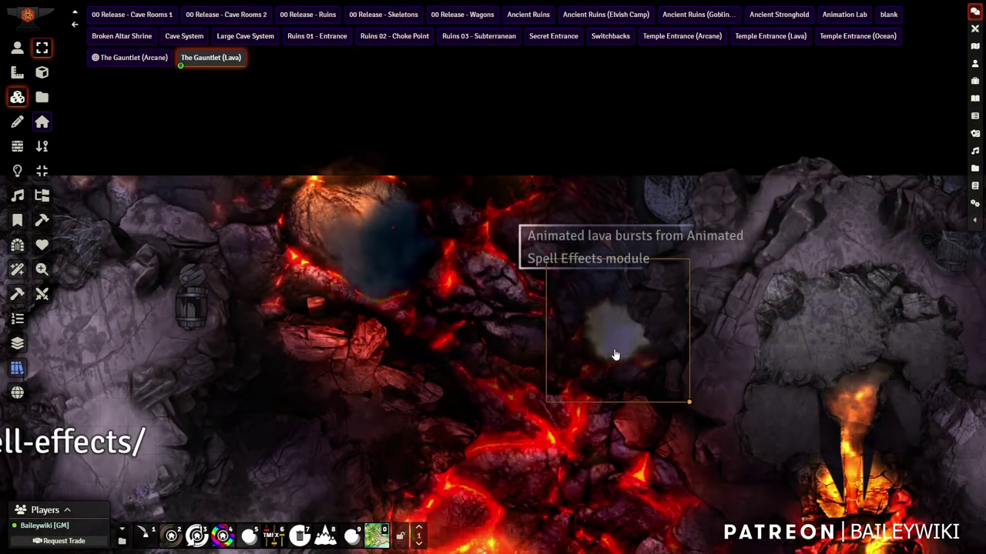
Move the animated lava burst tile from beneath its label down onto the glowing lava cracks
drag(614, 355, 609, 462)
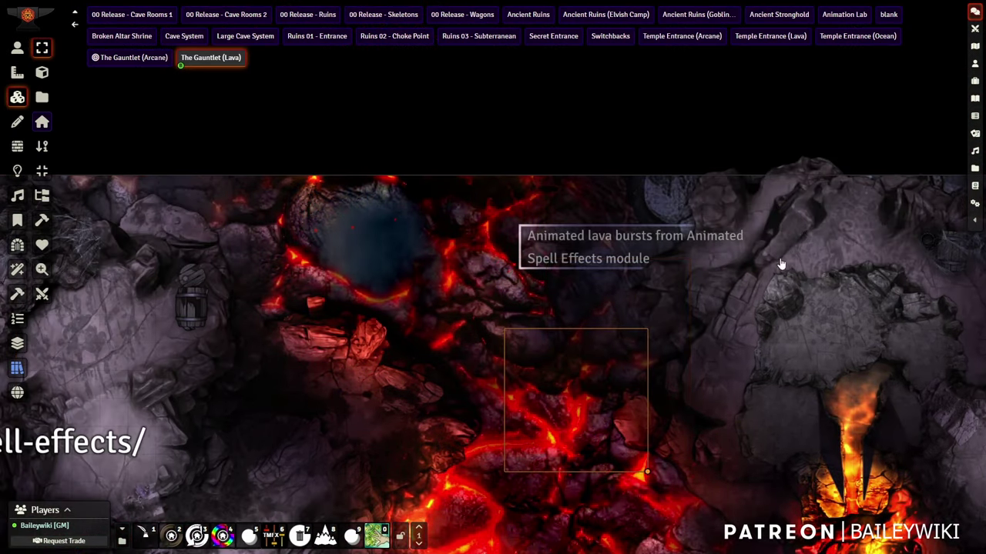
Undo the move of the animated lava burst tile
key(ctrl+z)
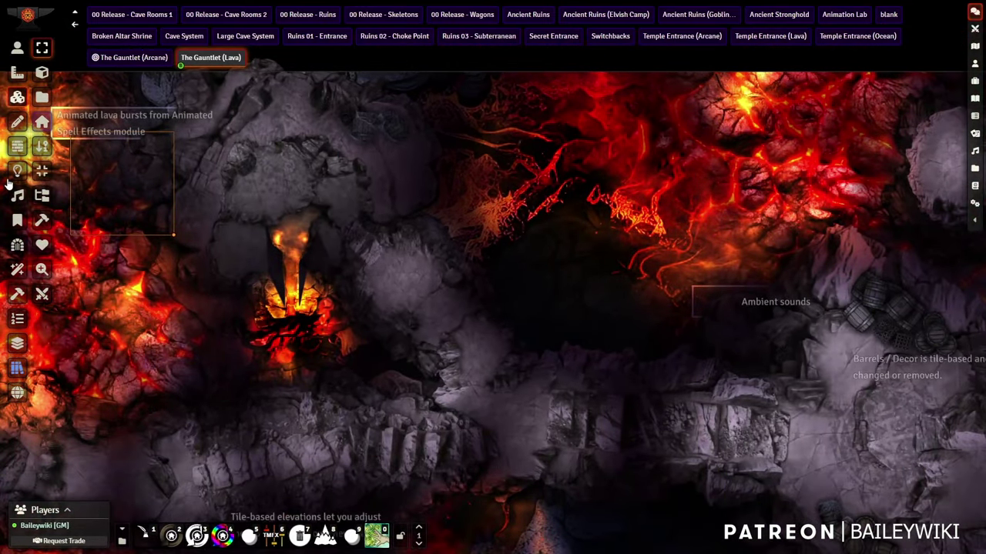
Open the ambient light beside the upper lava flow and review its basic configuration, light animation and advanced options
click(17, 170)
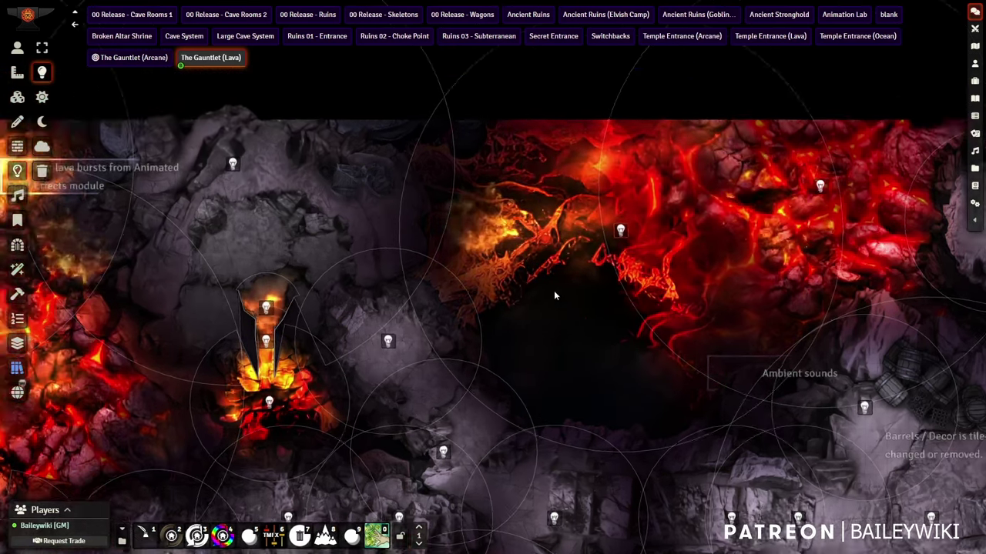
scroll(553, 294, up, 8)
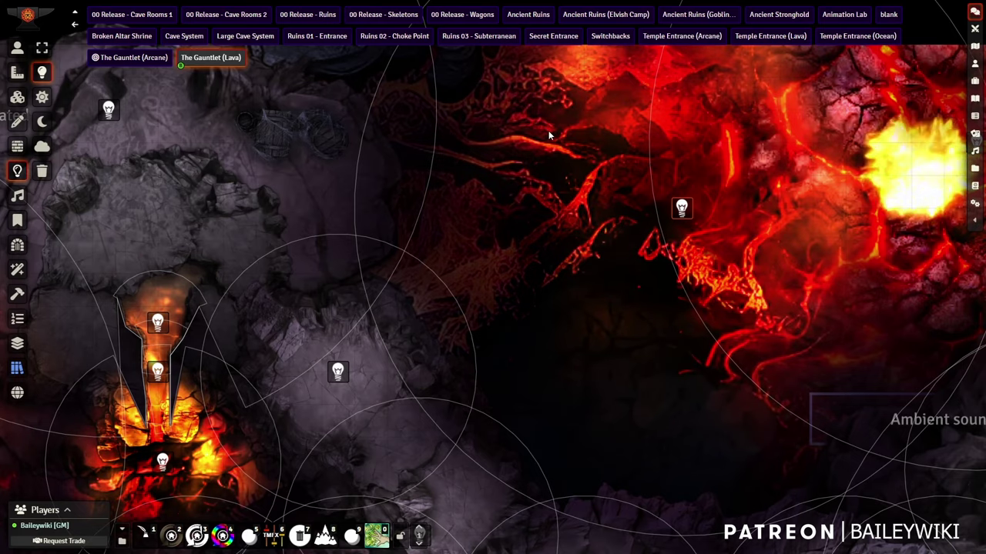
scroll(549, 132, down, 2)
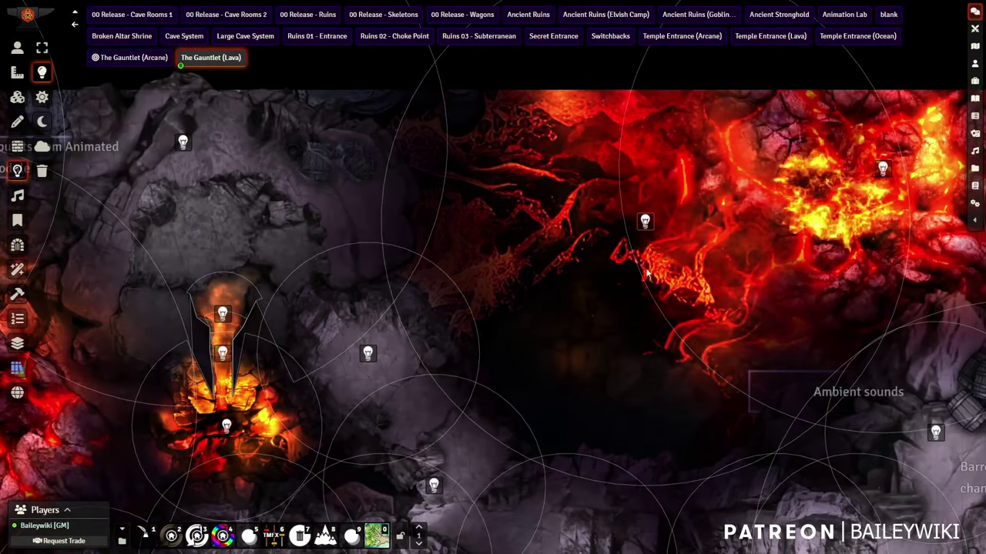
double_click(645, 222)
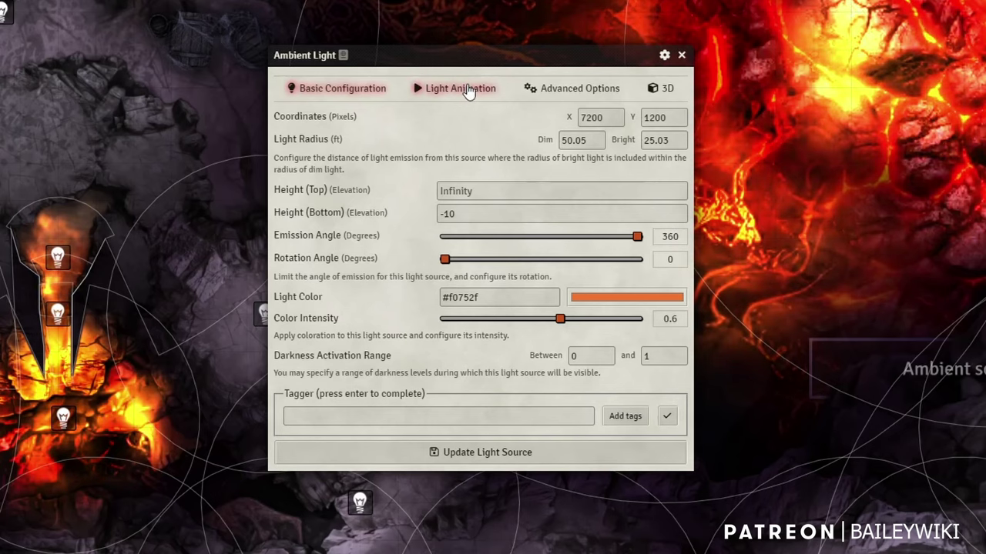
click(503, 195)
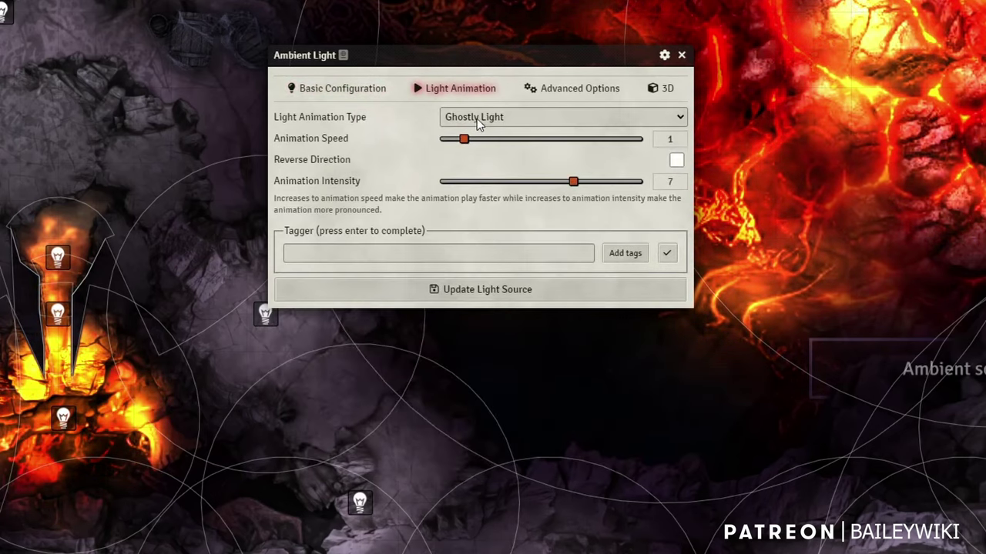
click(570, 88)
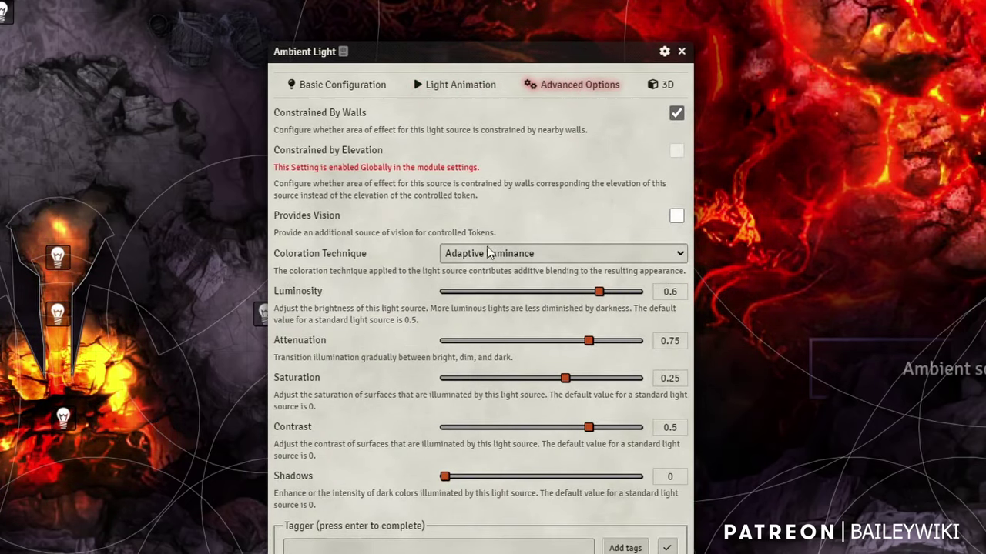
Set the light's contrast to 0.15 and luminosity to 0.25, and lower its attenuation
click(555, 429)
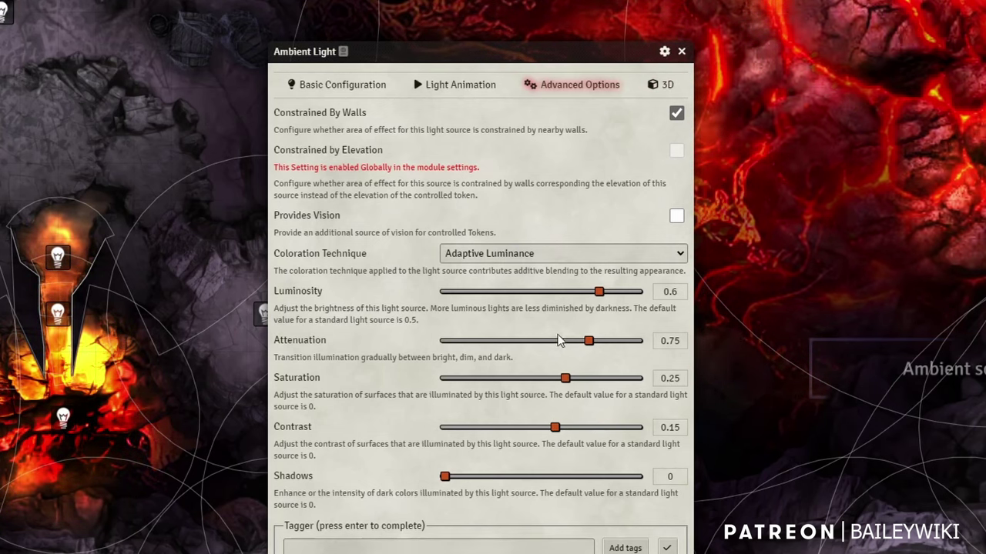
click(565, 292)
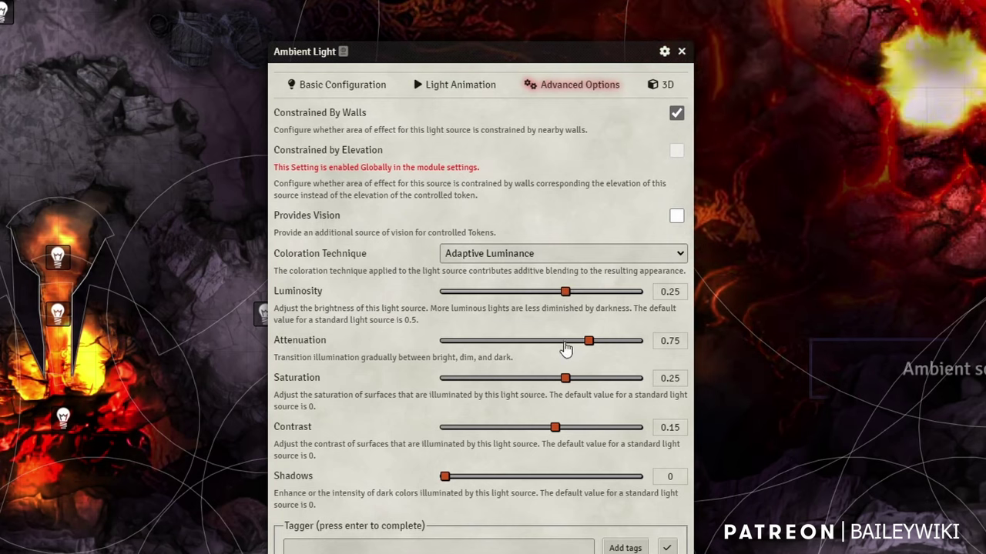
click(560, 341)
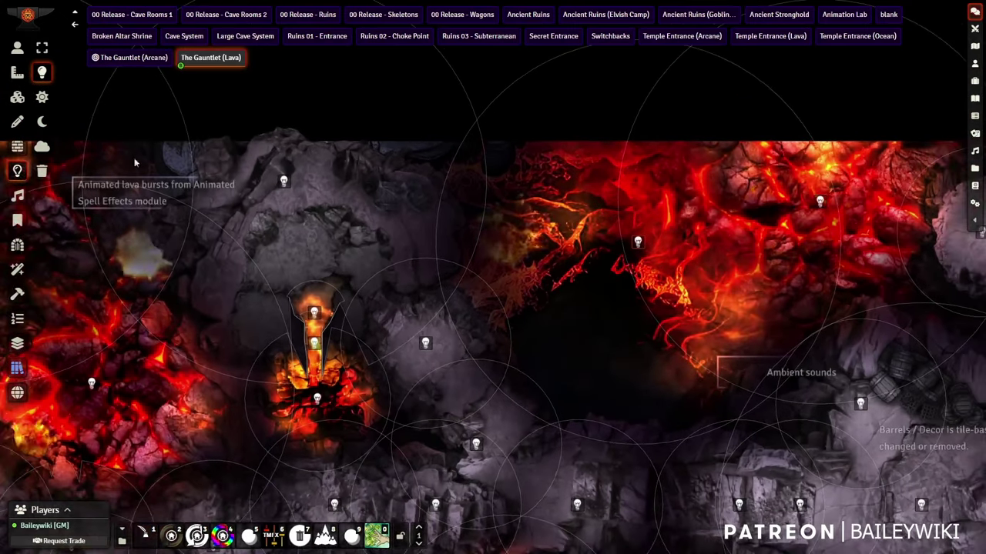
Open the configuration of the map-wide black-square background tile, review its basic settings, and close it
click(16, 97)
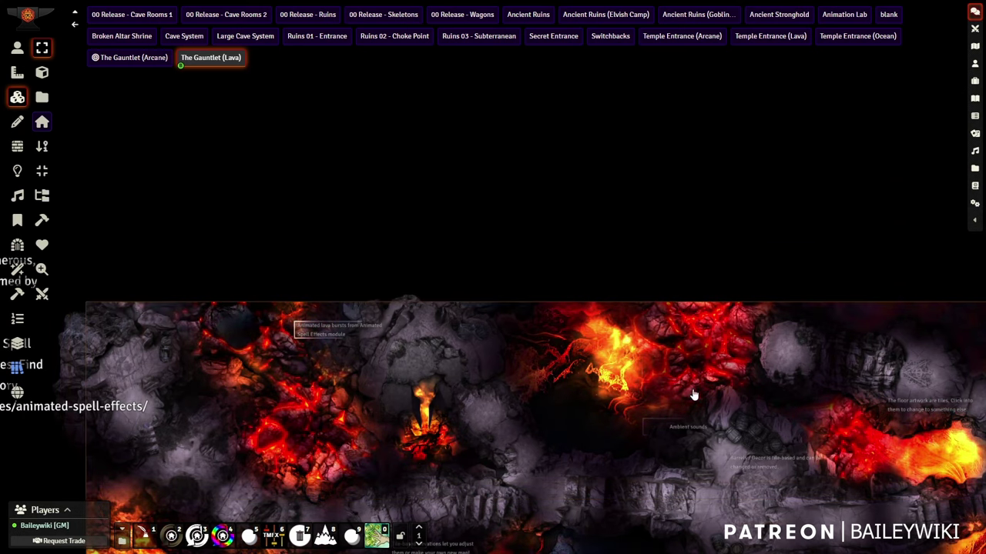
double_click(583, 318)
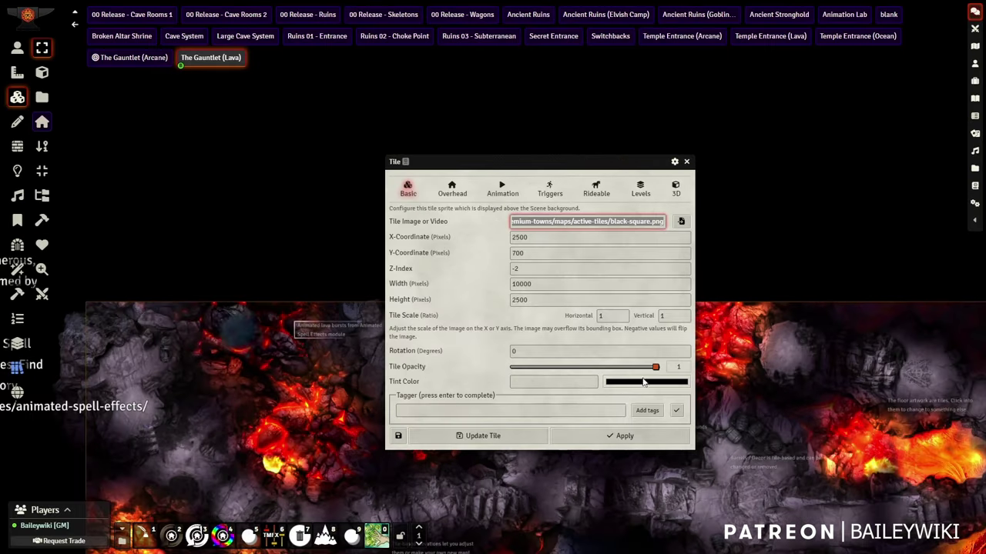
click(687, 162)
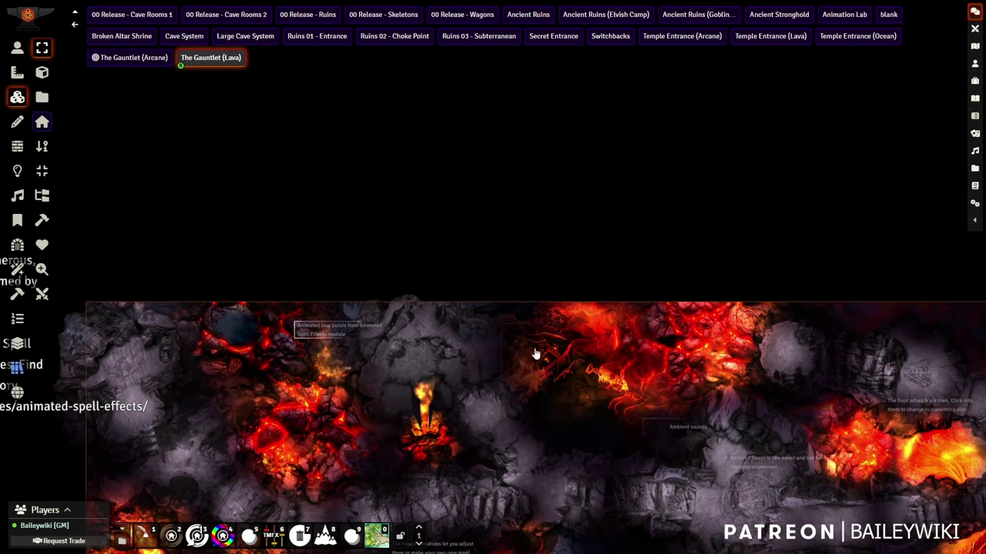
Open the TMFX Filter Editor for the map-wide background tile and move the dialog clear of the map
drag(494, 271, 532, 69)
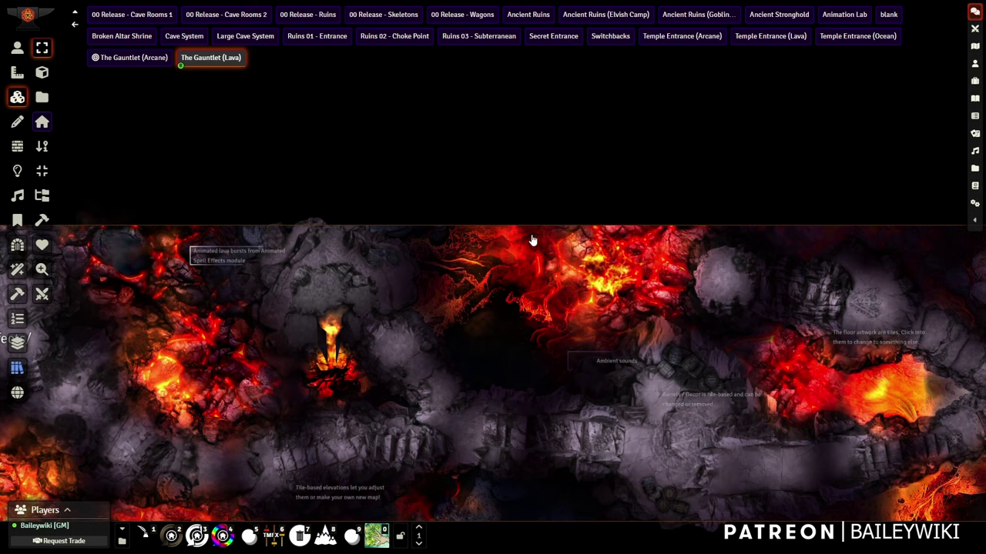
click(275, 539)
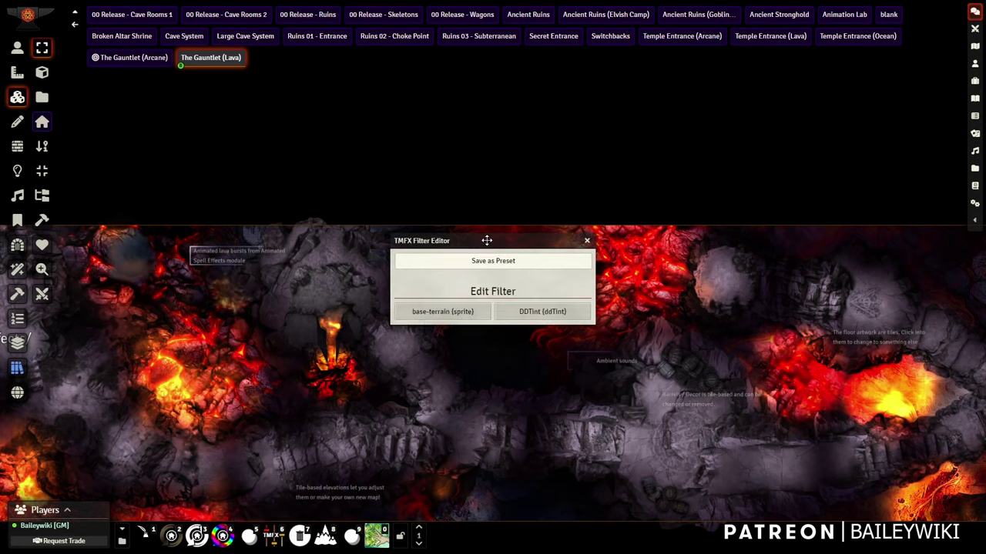
drag(487, 240, 317, 114)
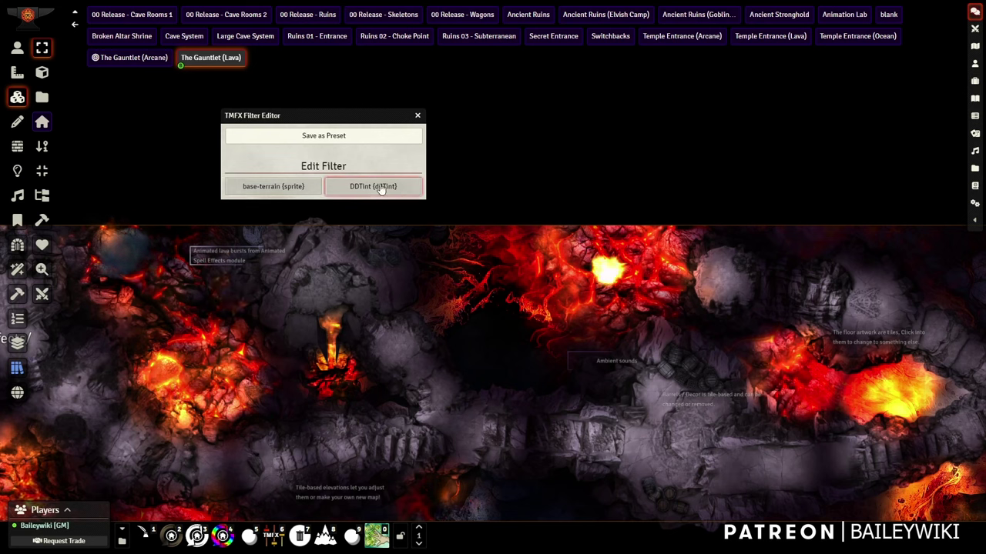